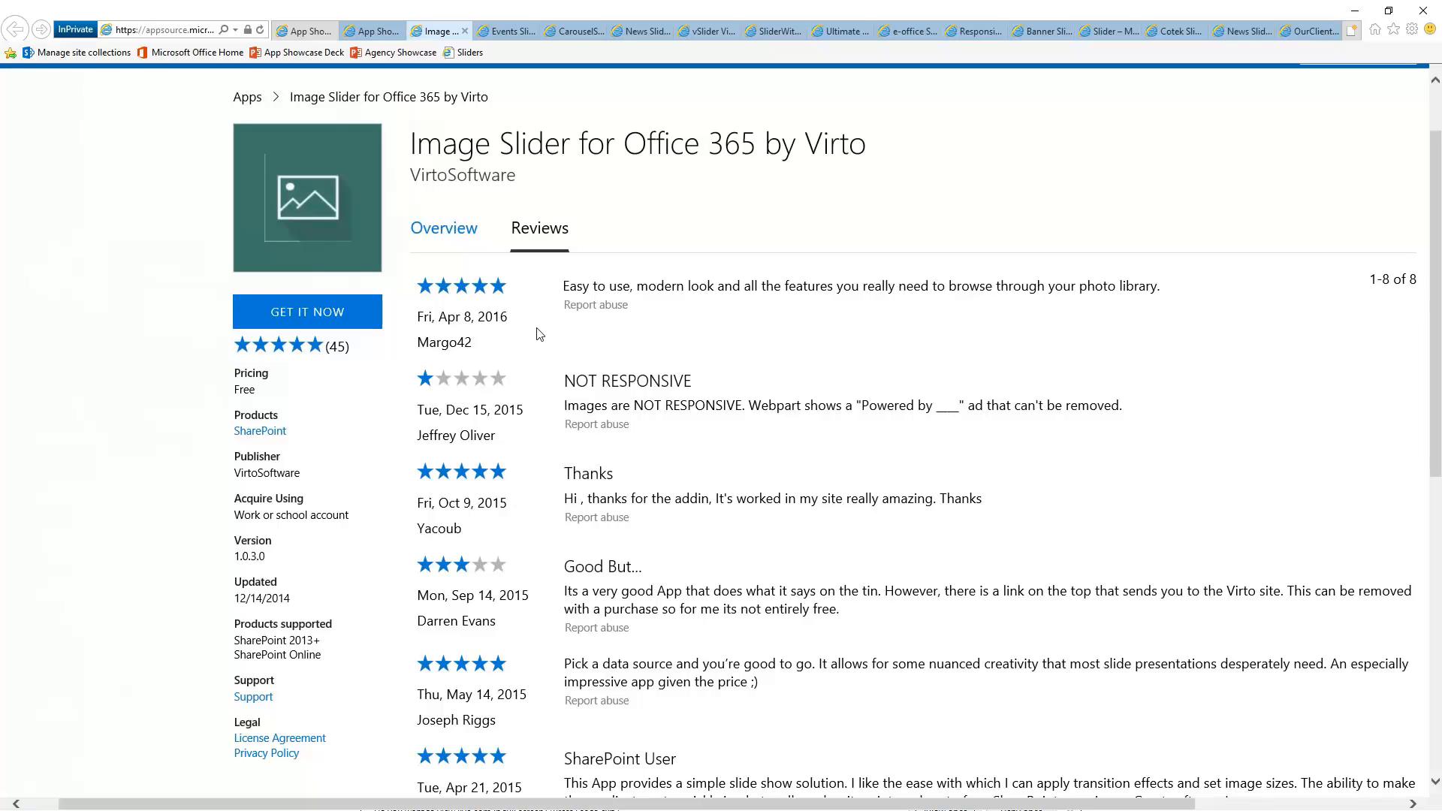
- Read through the customer reviews and star ratings of Image Slider for Office 365 by Virto
scroll(781, 530, down, 10)
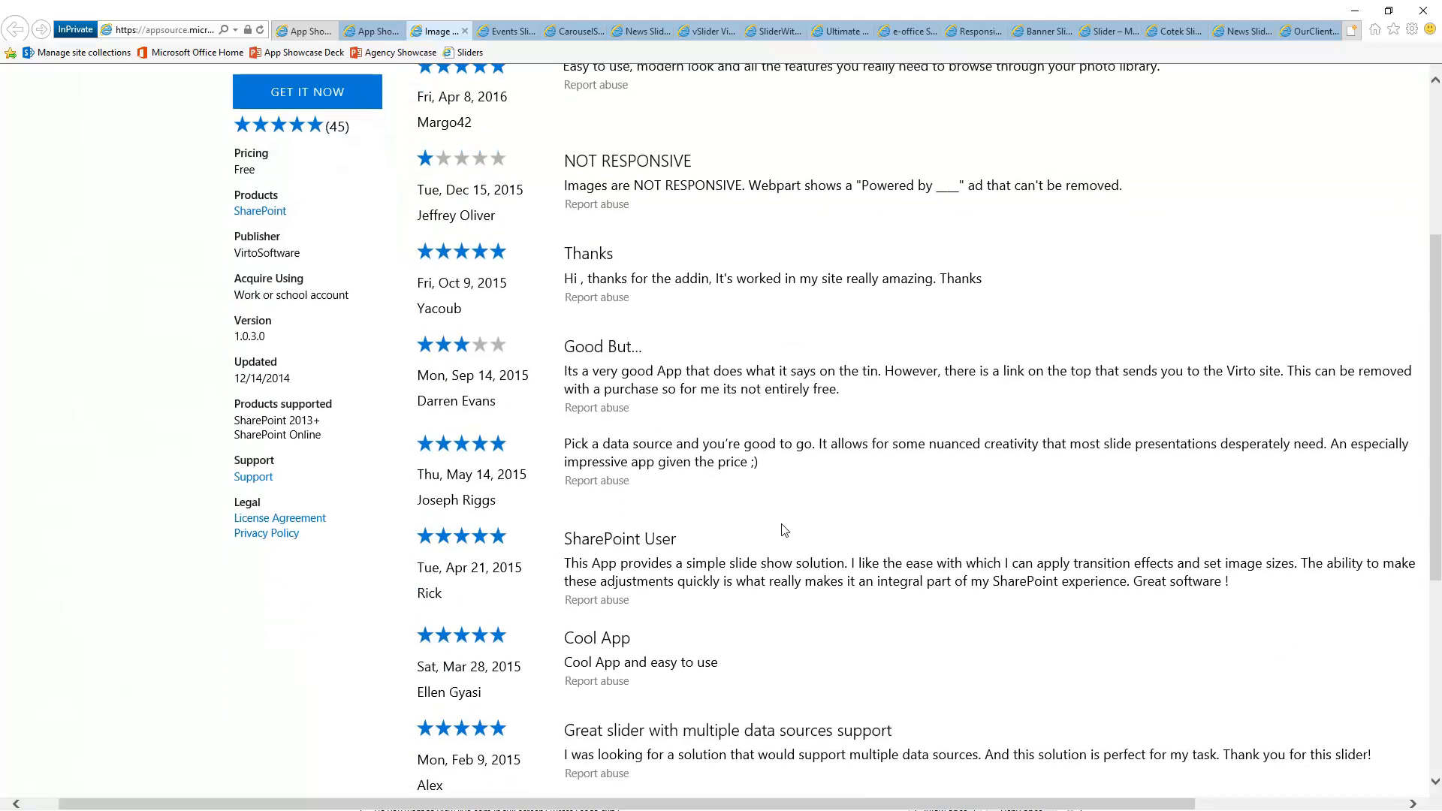
scroll(782, 529, up, 15)
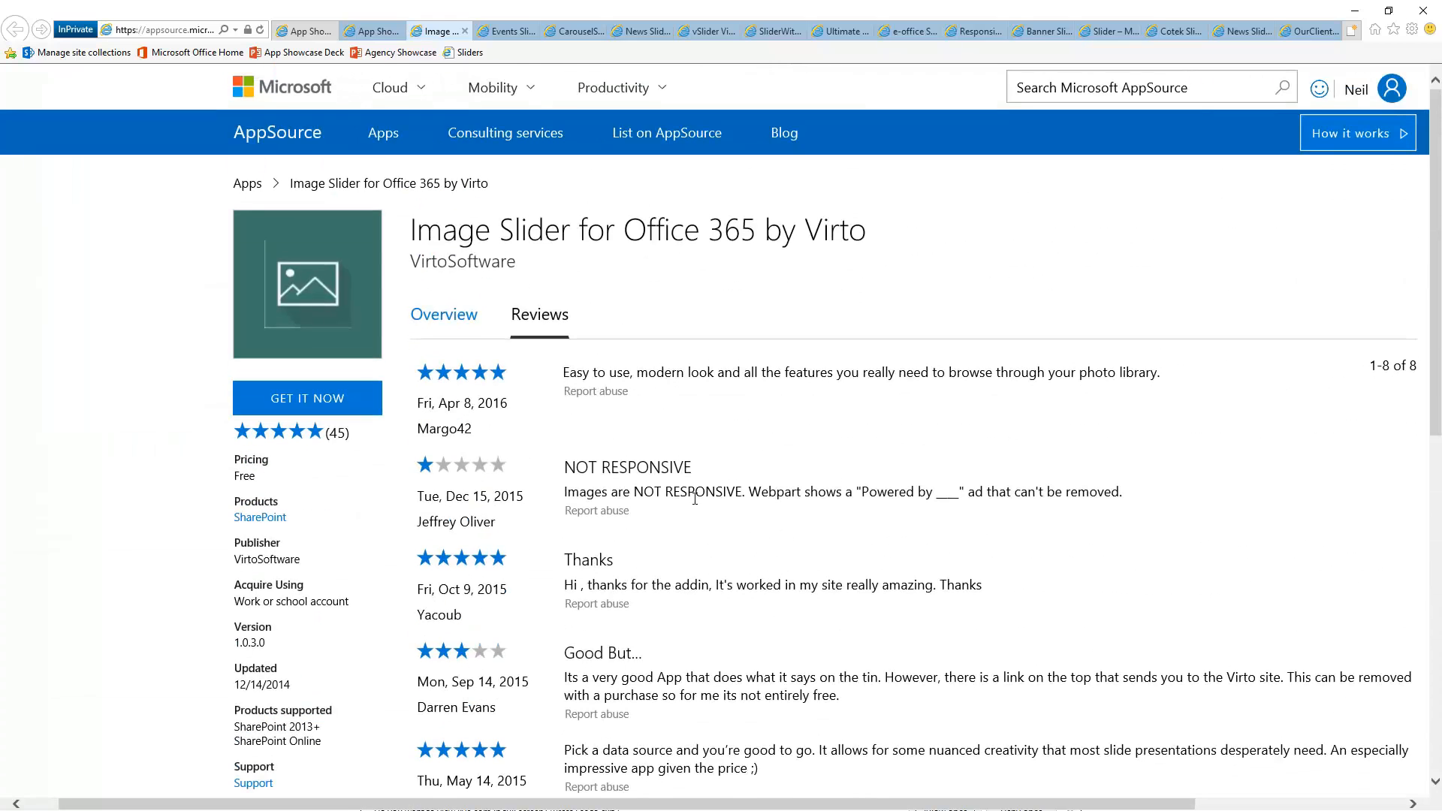
scroll(804, 473, down, 3)
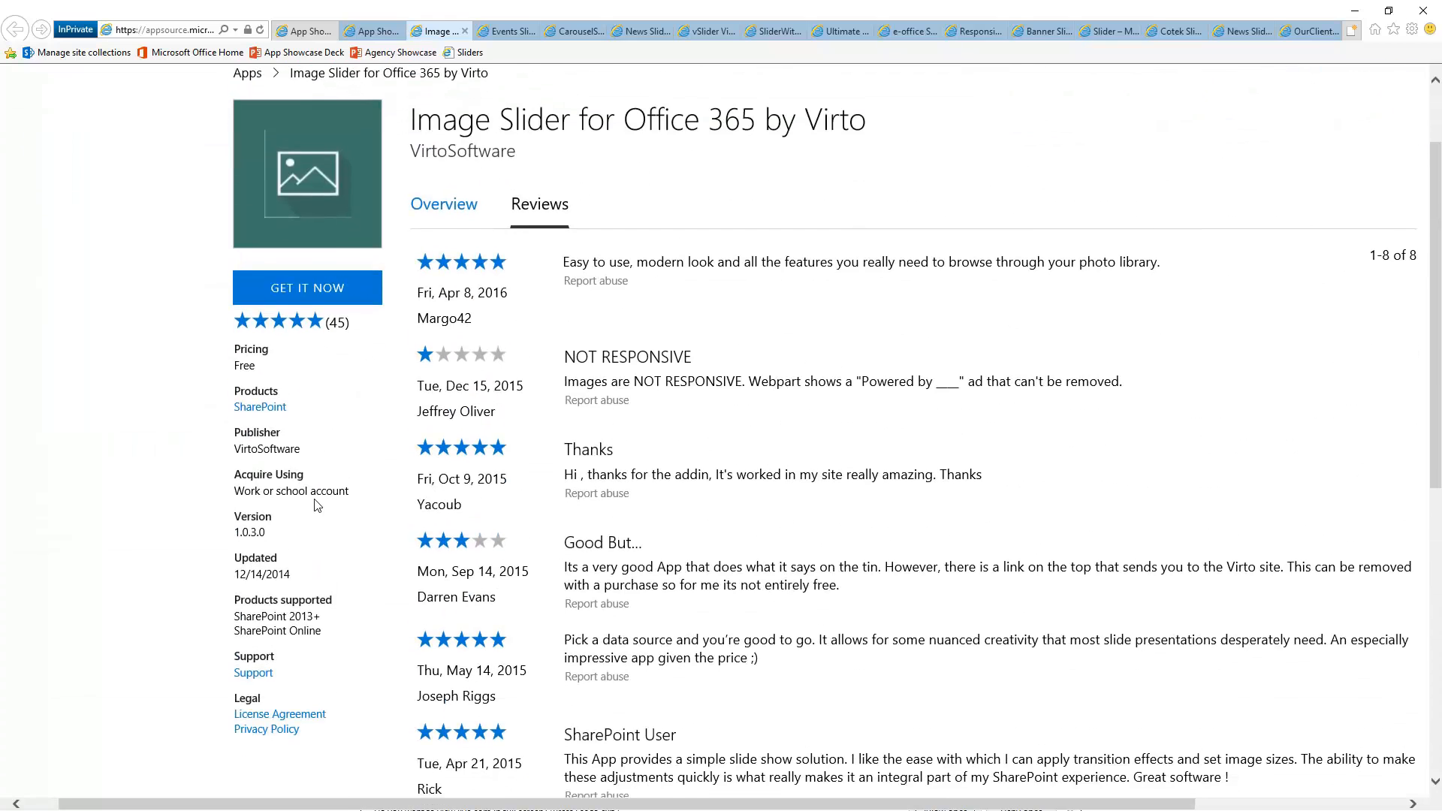
scroll(328, 421, down, 3)
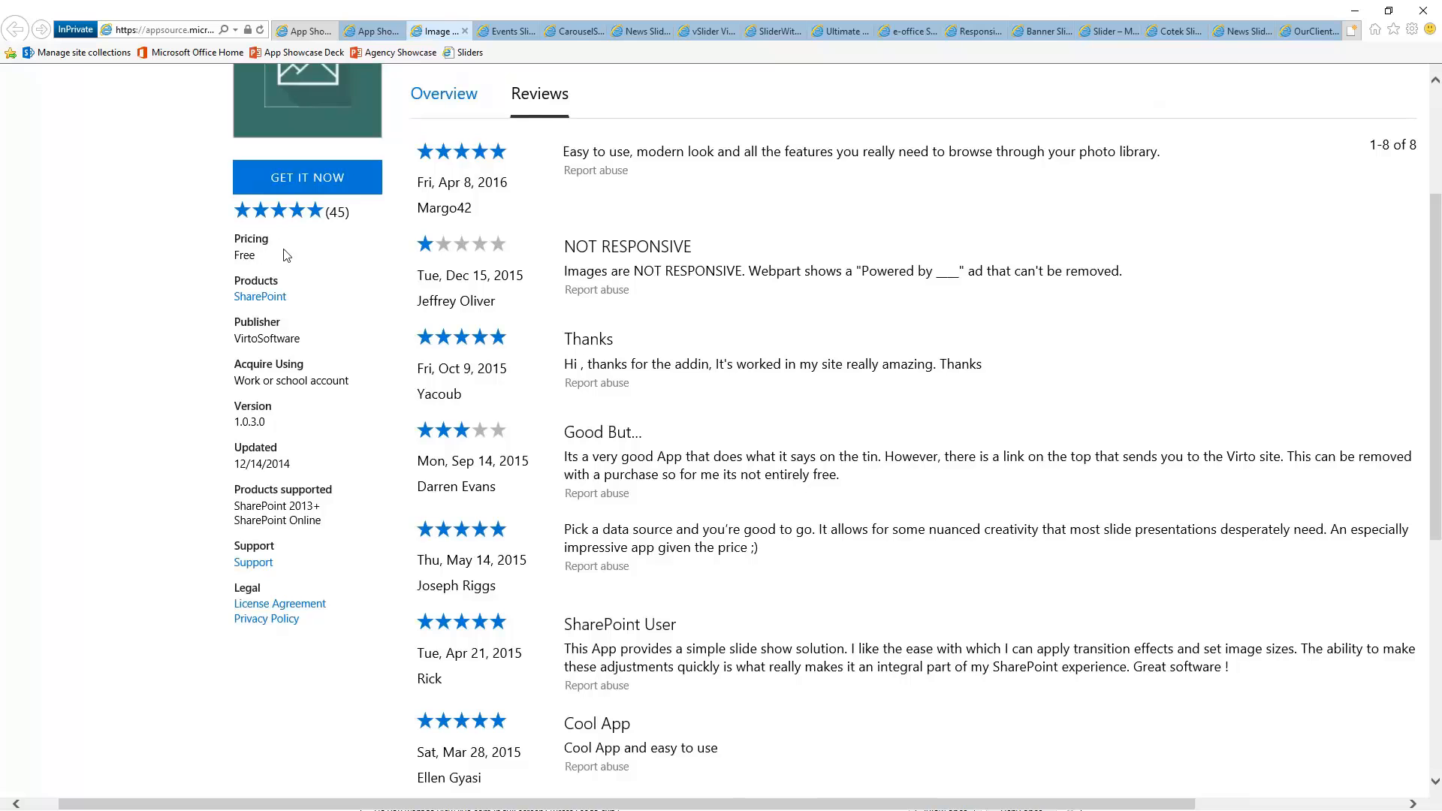
- Open the app's overview and skim its feature list and installation instructions
click(437, 94)
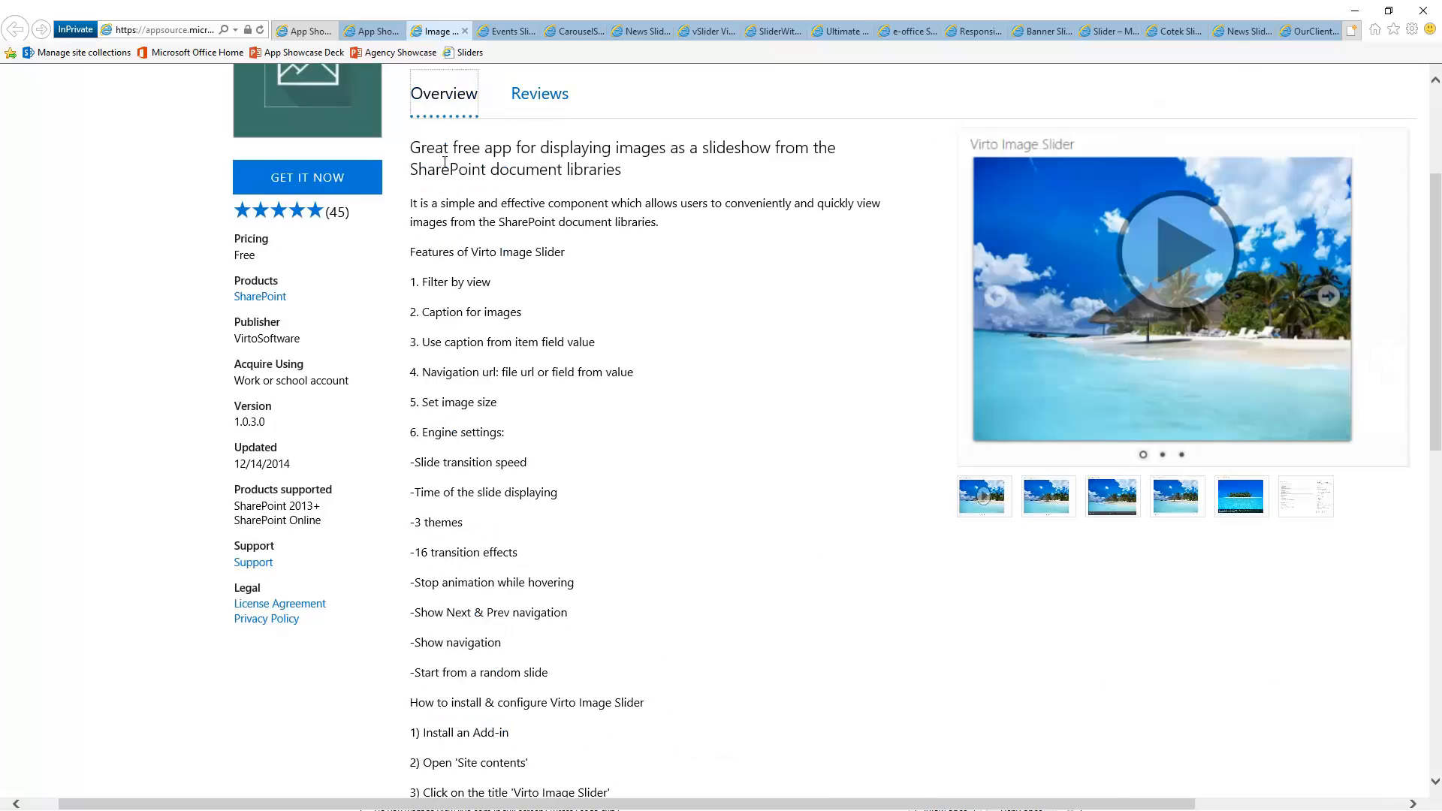
scroll(683, 325, down, 8)
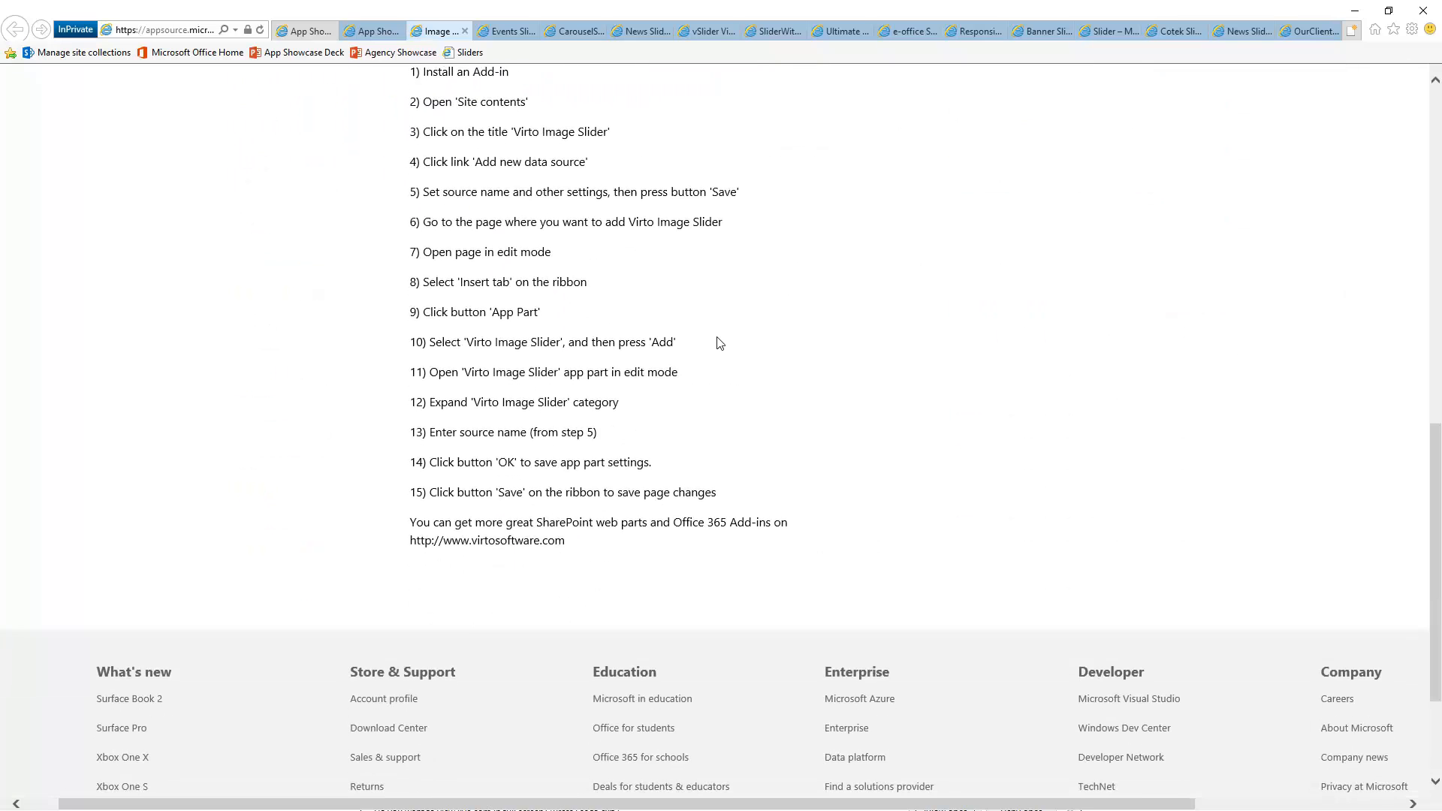
scroll(722, 343, up, 8)
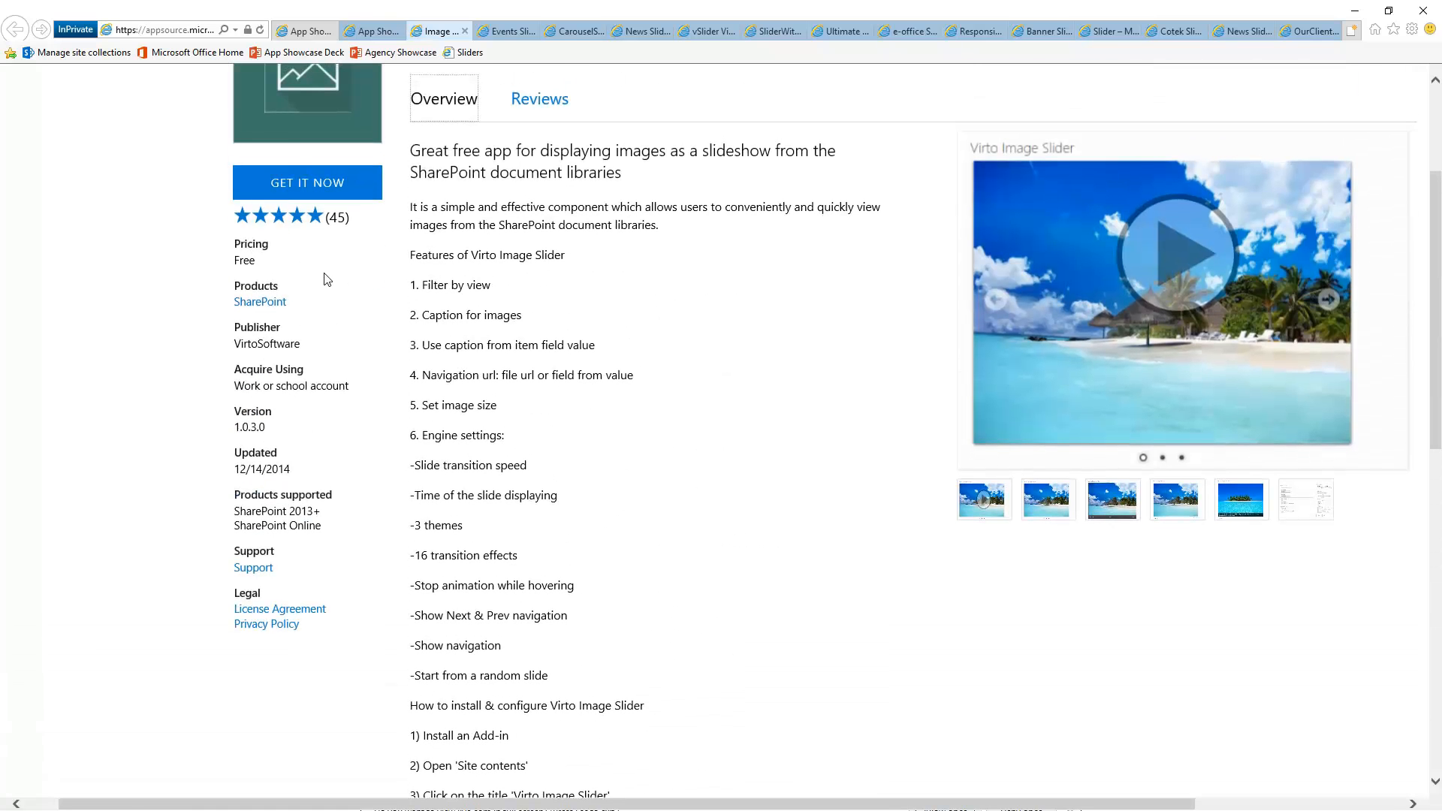
- Examine the app's pricing, publisher, version, update date, supported products, support and legal details on its overview page
scroll(326, 280, up, 2)
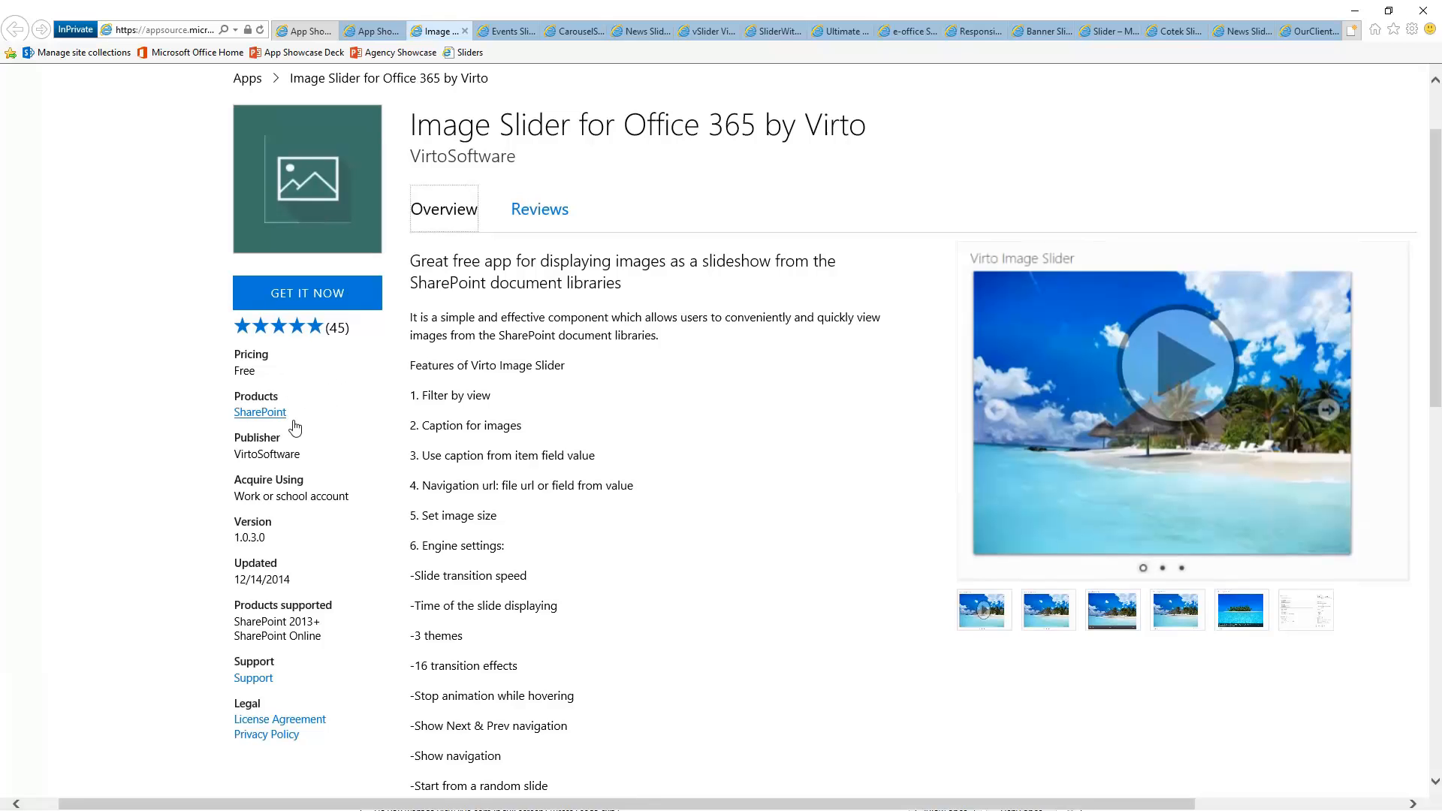
scroll(300, 443, down, 2)
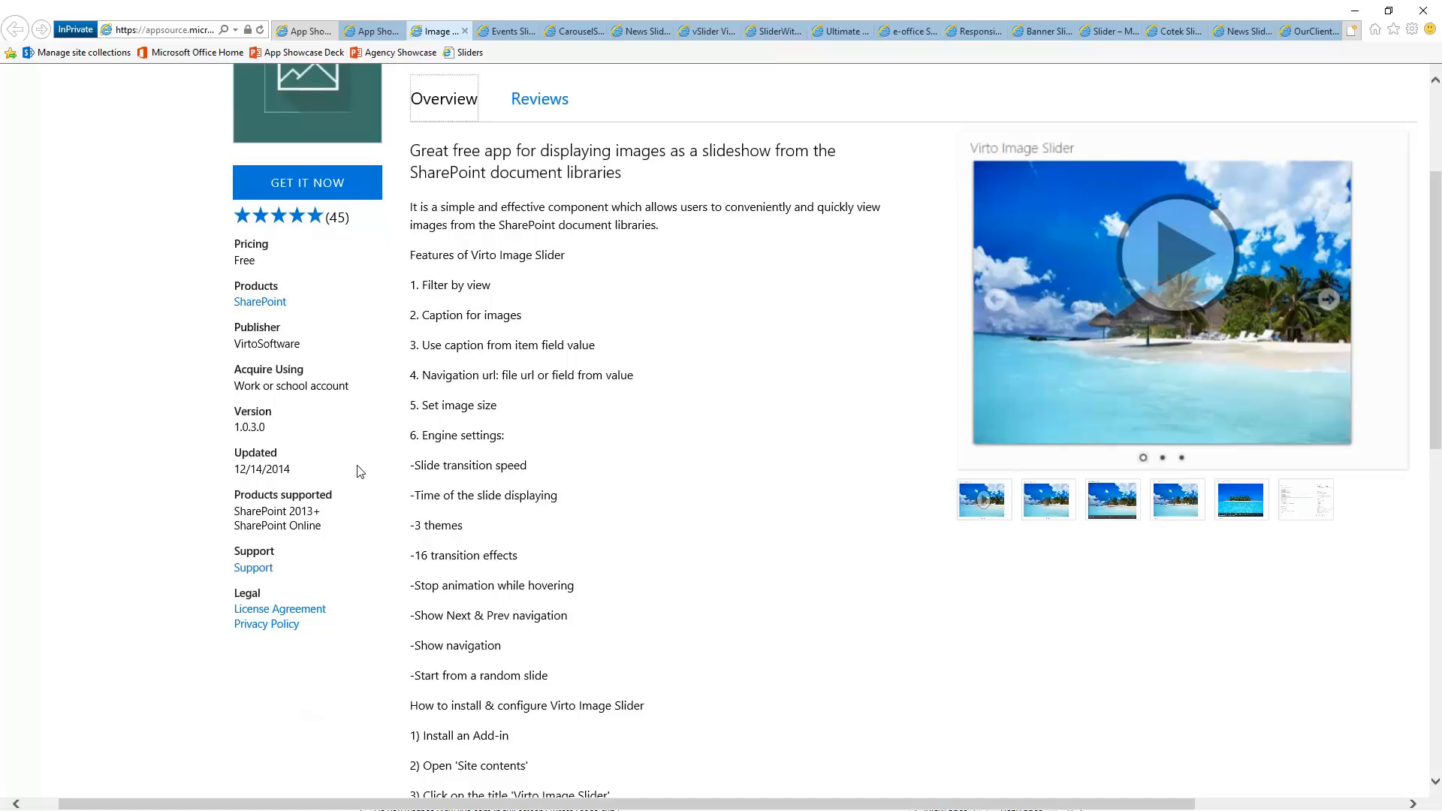
scroll(379, 461, up, 2)
scroll(344, 476, down, 2)
scroll(380, 515, down, 1)
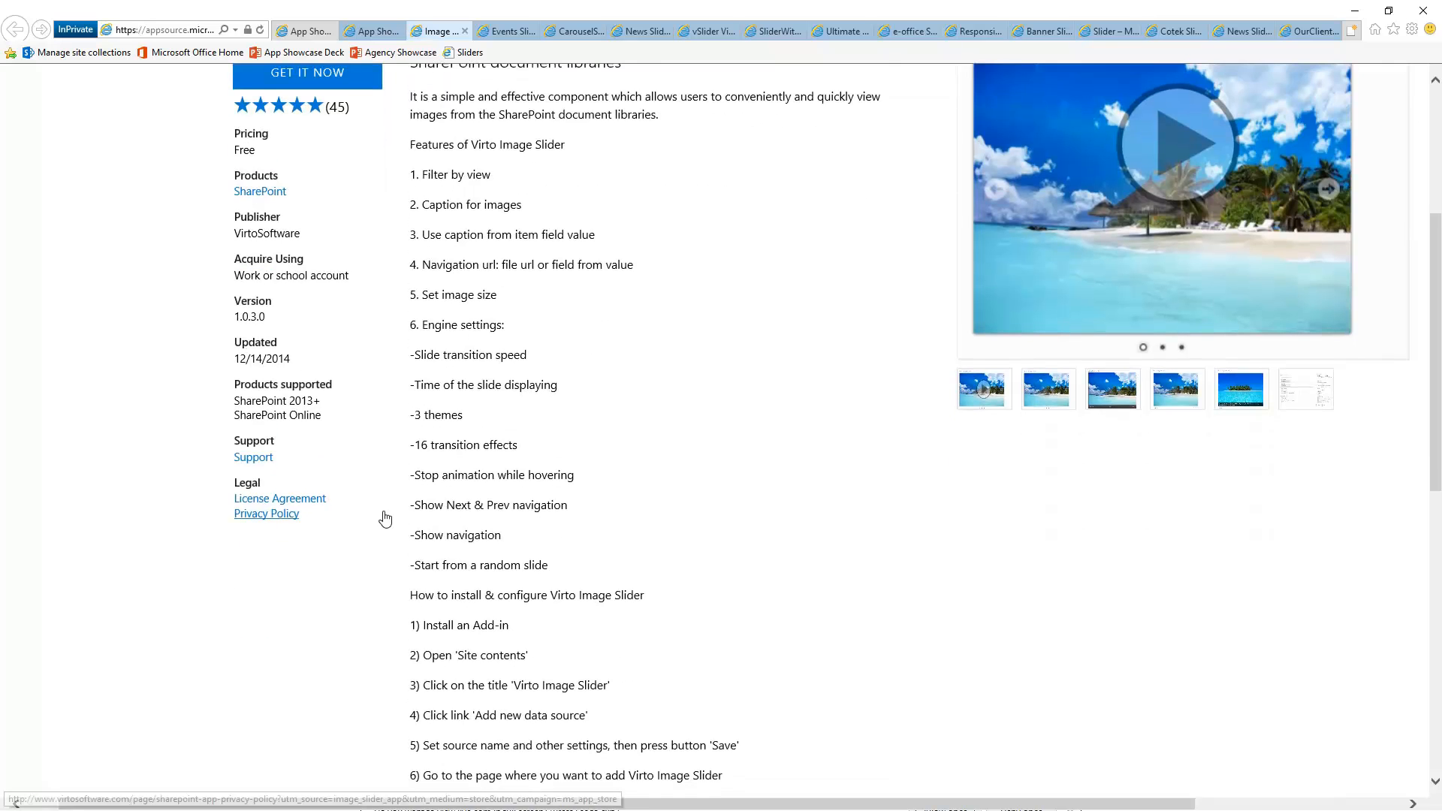
scroll(702, 508, up, 3)
scroll(541, 530, down, 1)
scroll(502, 534, down, 3)
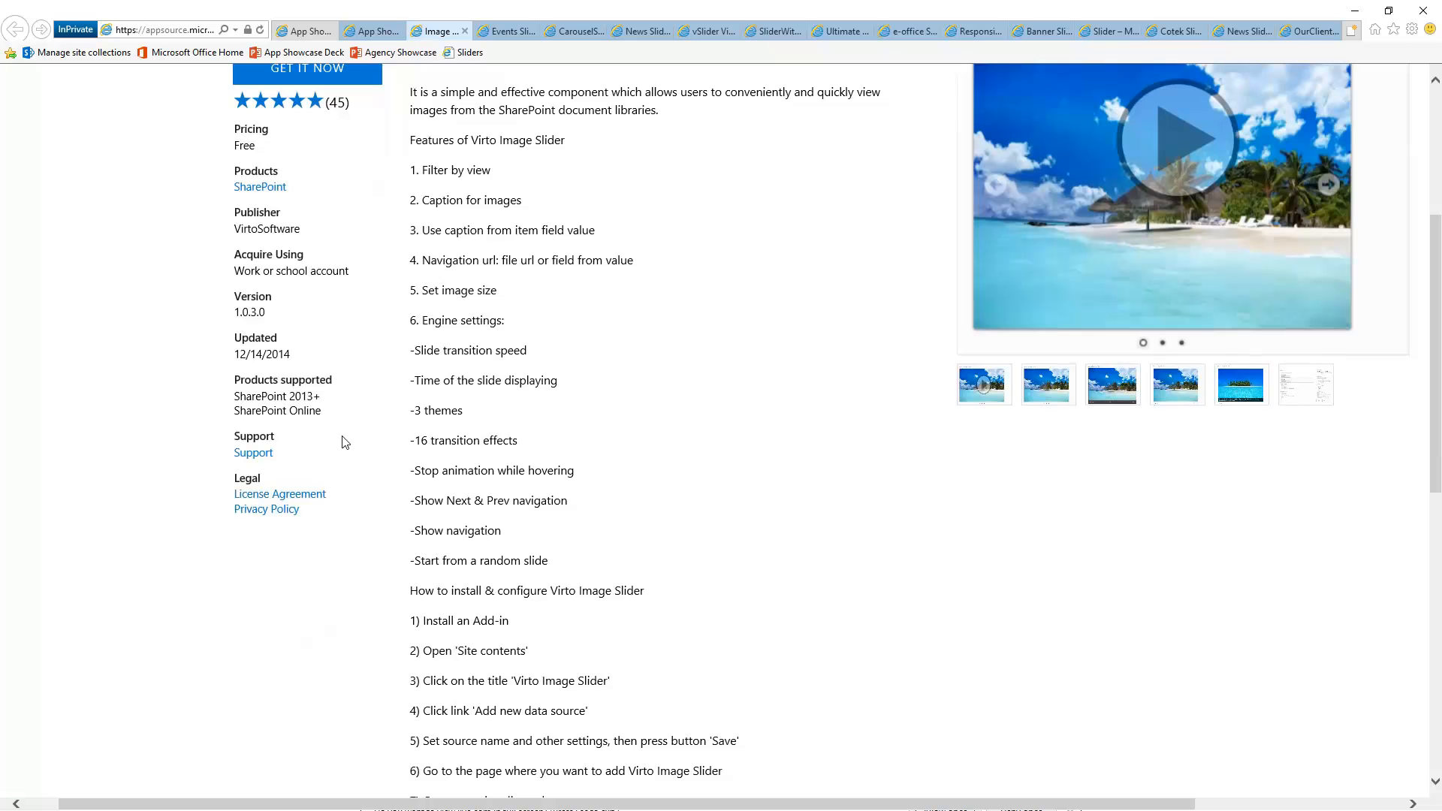
- Open the app's Support link and review the vendor page's feature descriptions, illustrations and customer reviews
click(253, 454)
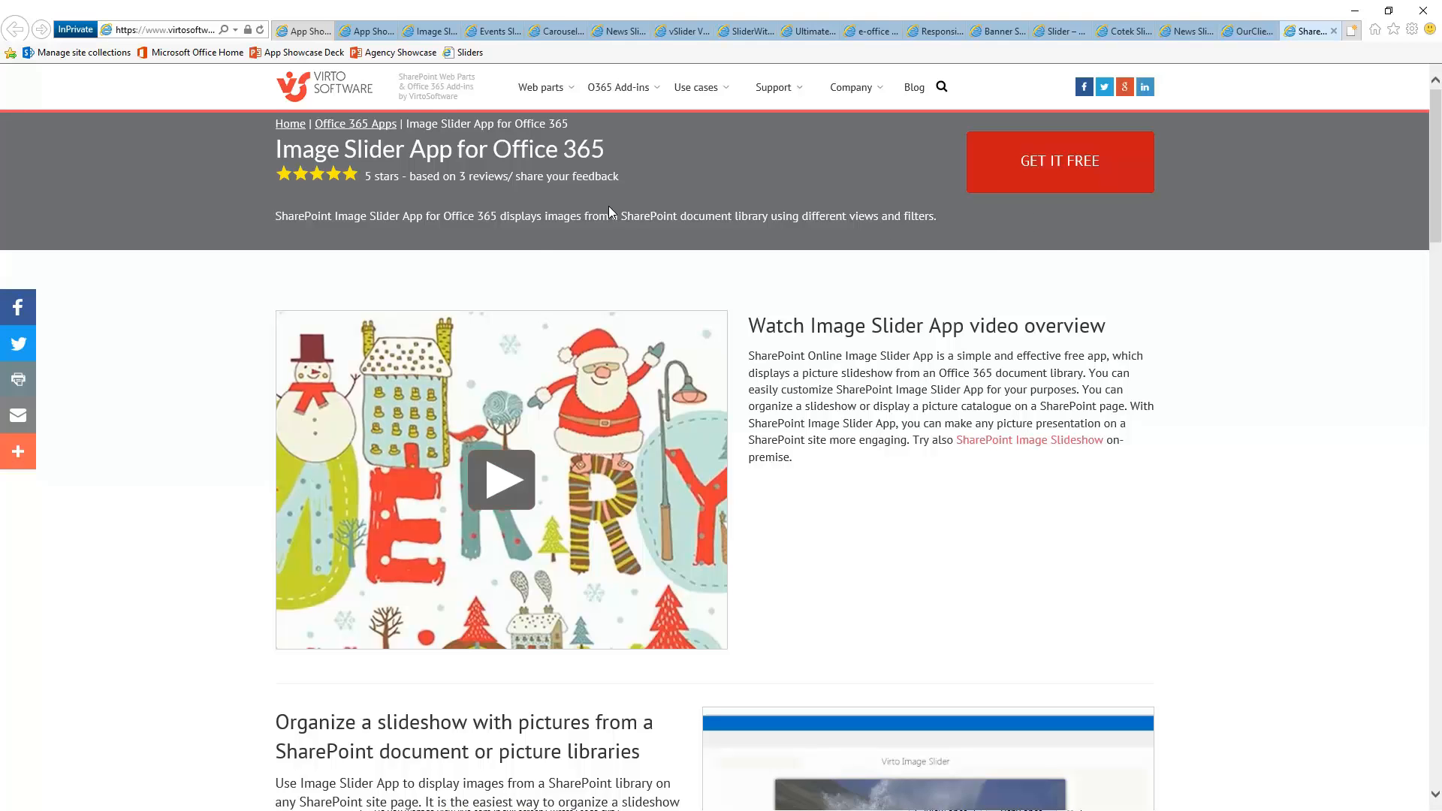
scroll(1107, 419, down, 5)
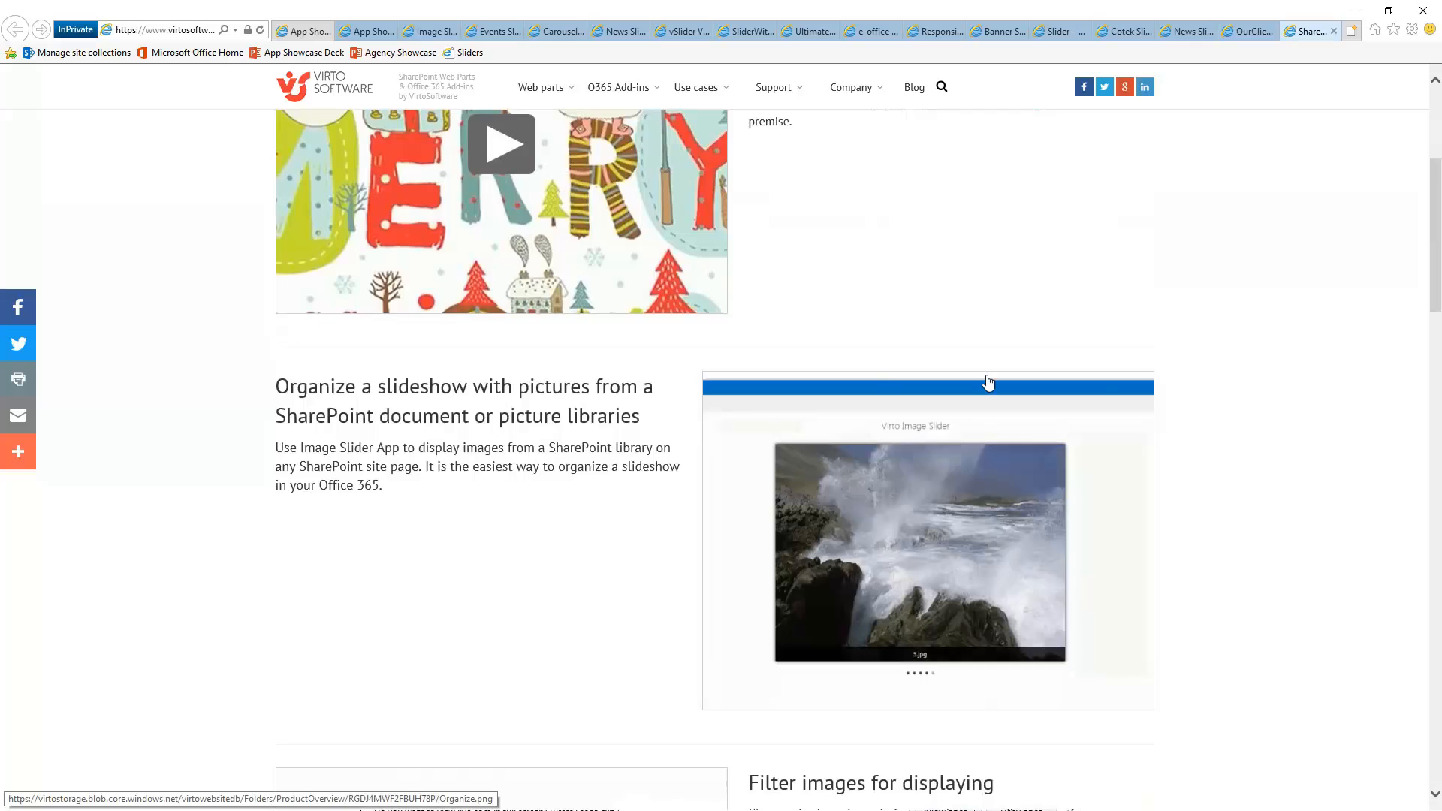
scroll(1277, 441, down, 7)
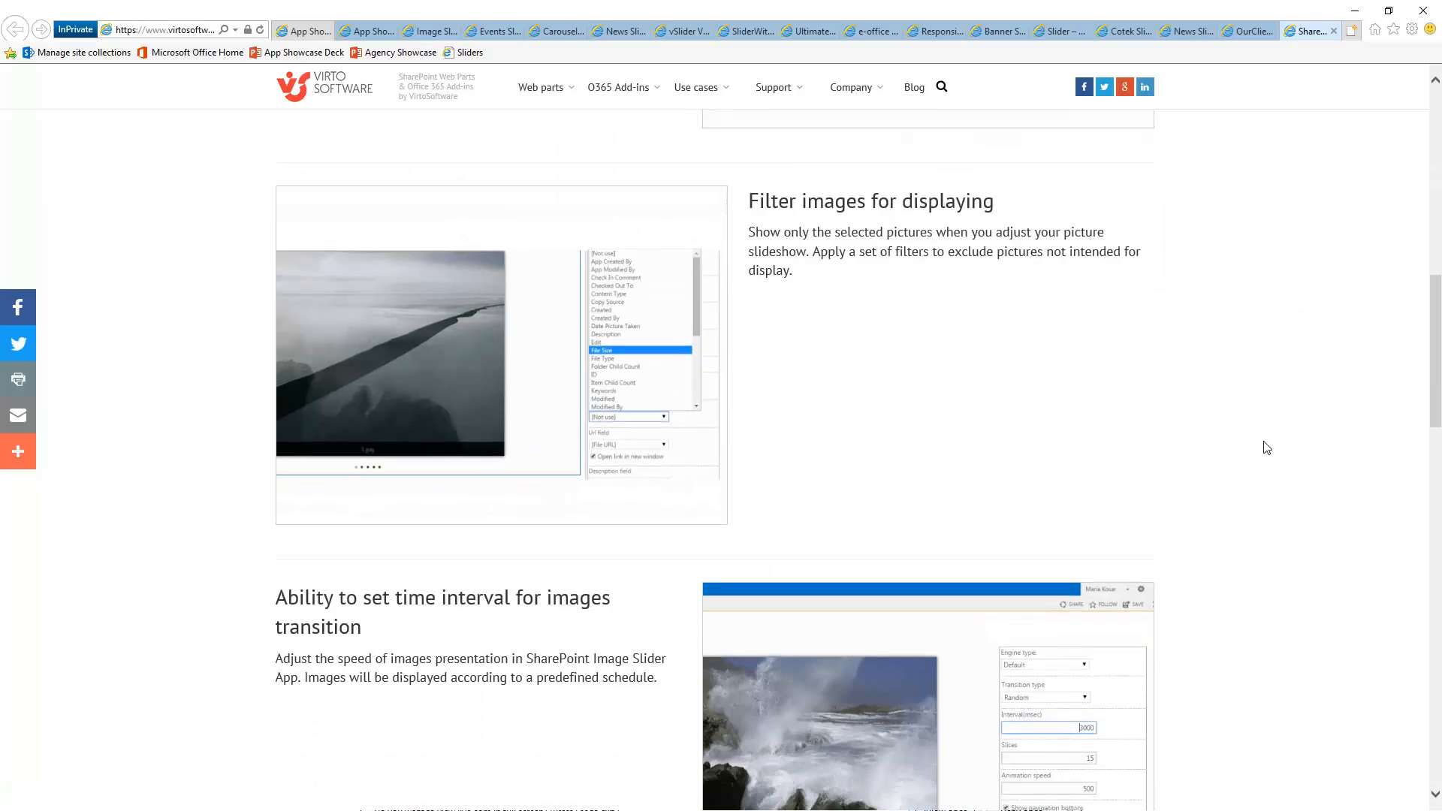
scroll(1268, 448, down, 5)
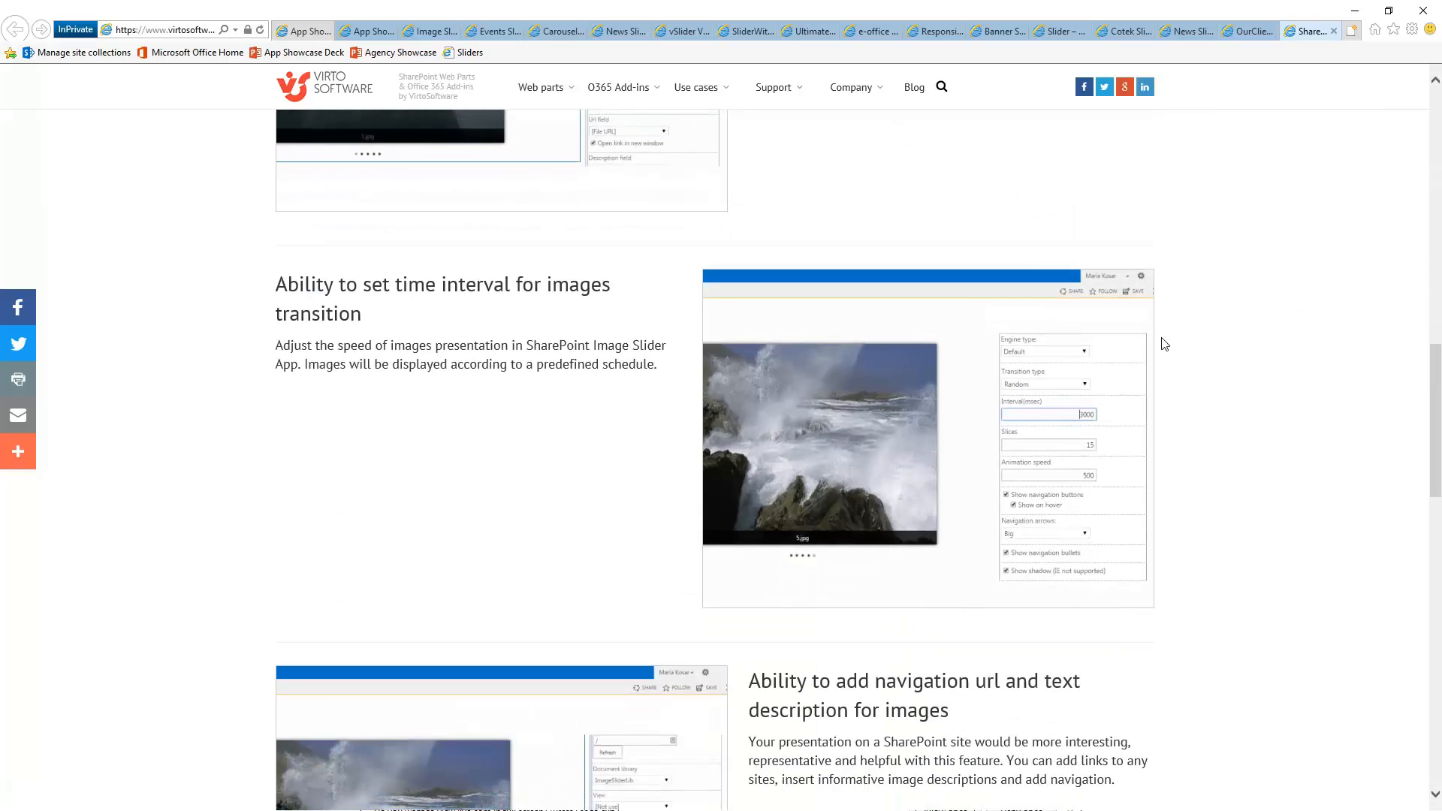
scroll(1205, 494, down, 10)
scroll(1203, 500, down, 1)
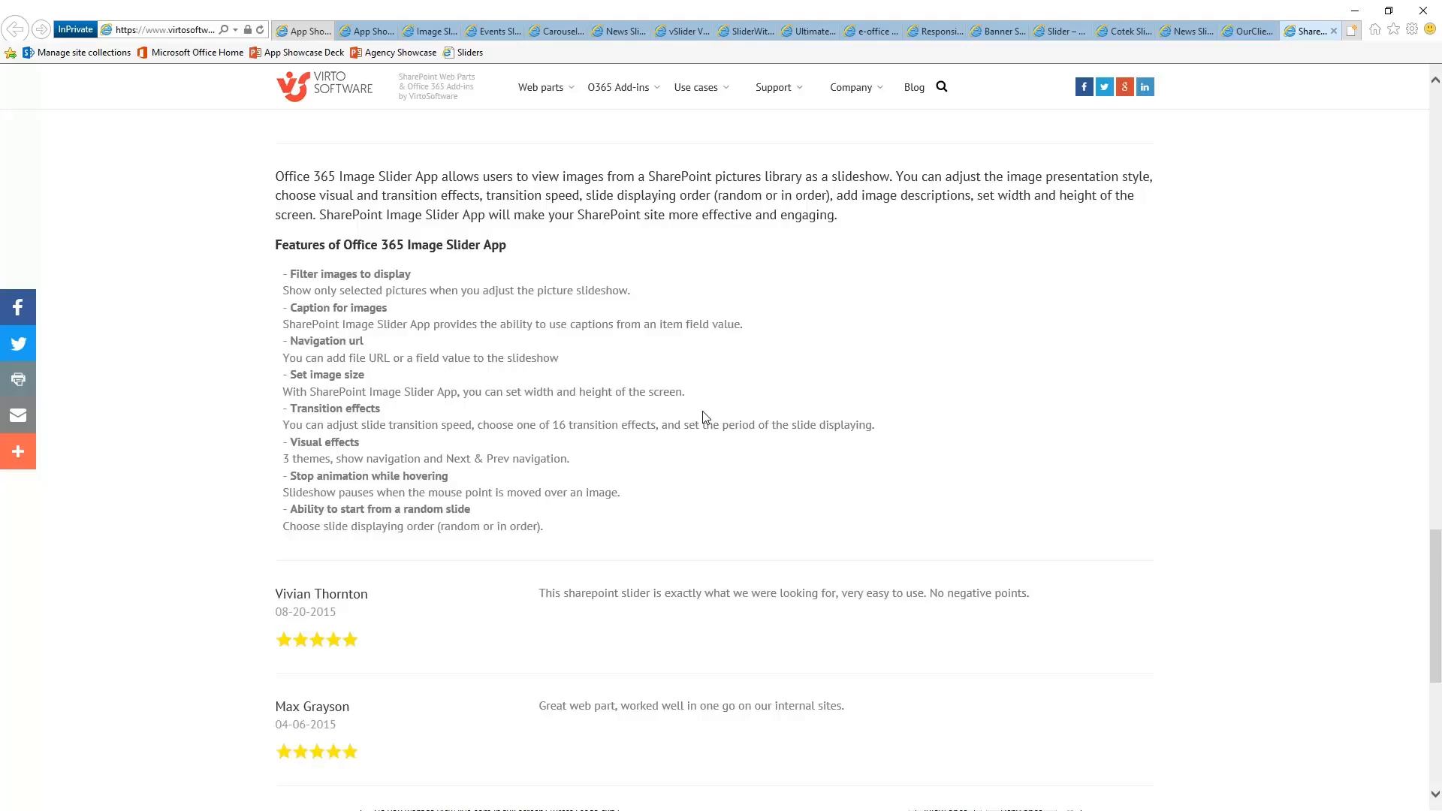
scroll(701, 411, down, 3)
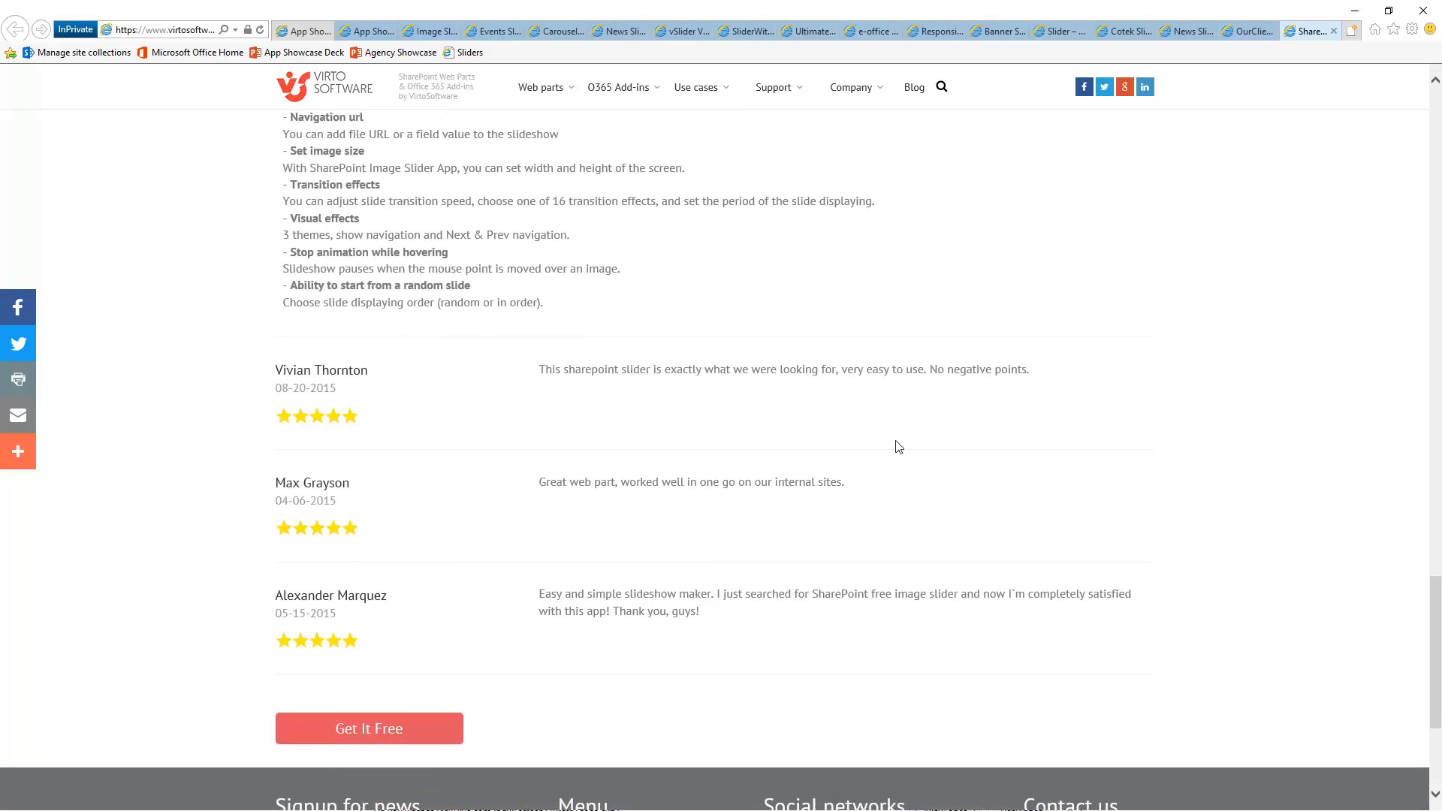
scroll(896, 447, down, 3)
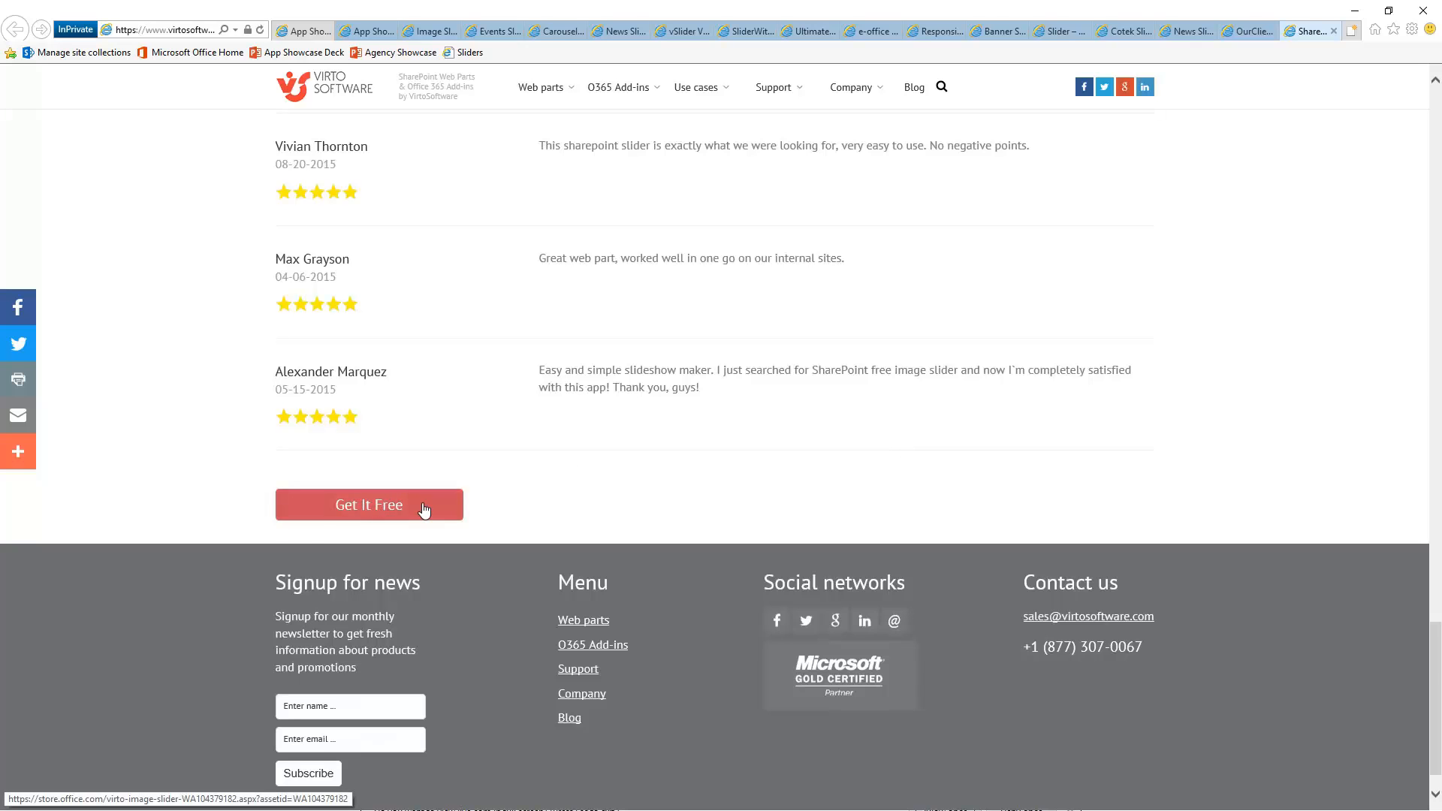
scroll(884, 352, up, 3)
scroll(885, 352, up, 20)
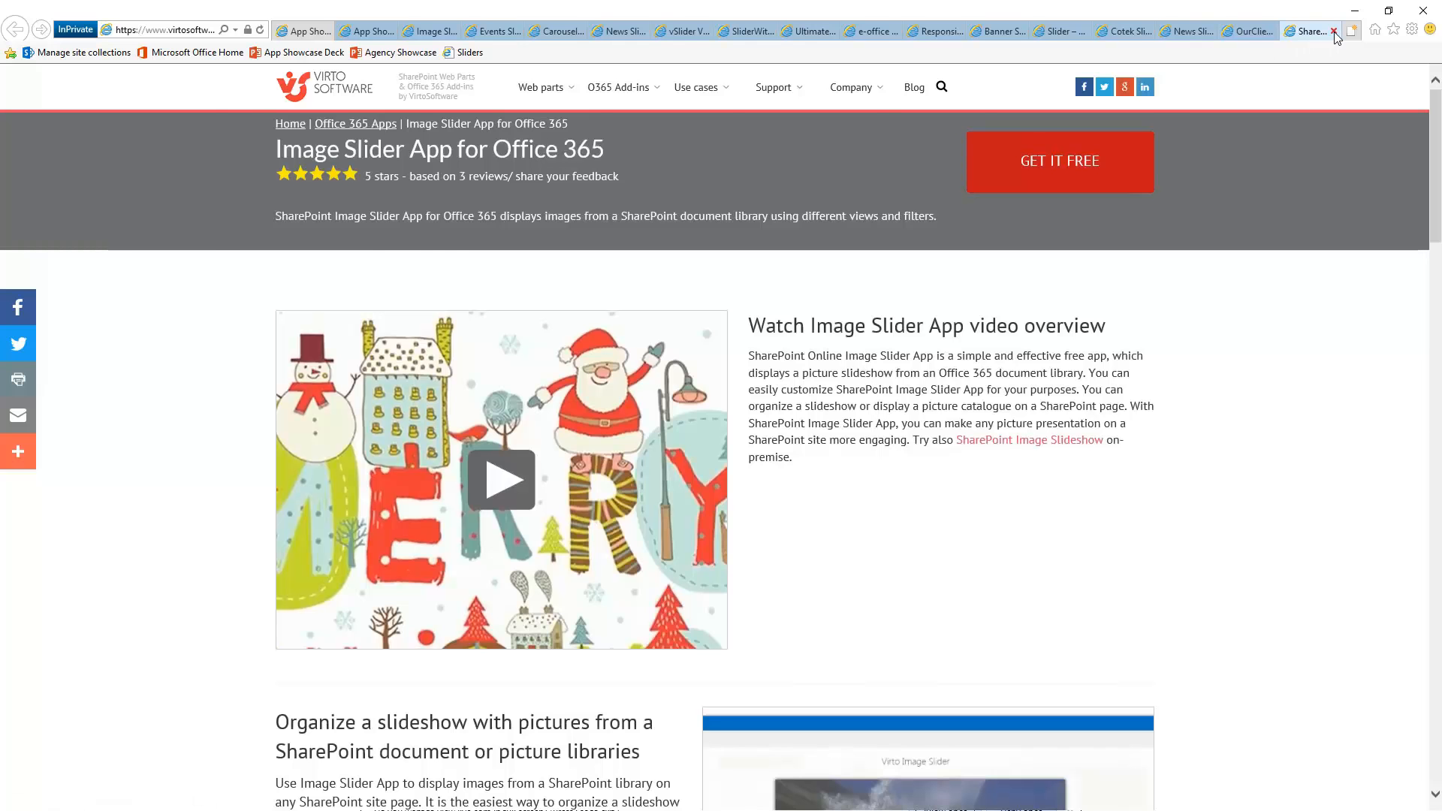
- Close the vendor's product page and return to the Image Slider listing on AppSource
click(1334, 31)
click(357, 31)
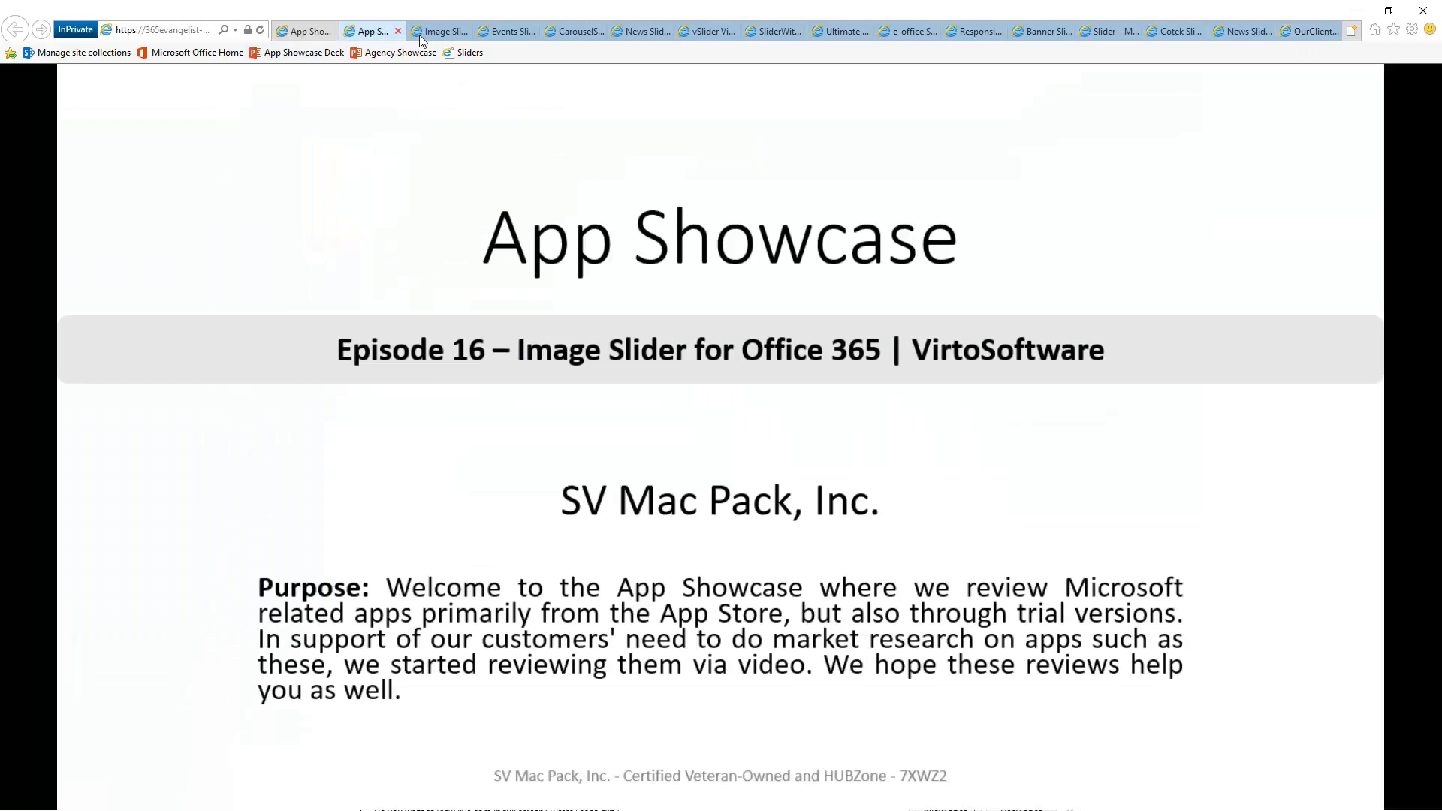
click(432, 33)
- Read the Virto Image Slider feature list and engine settings in the overview, enlarging the page text
scroll(661, 210, up, 5)
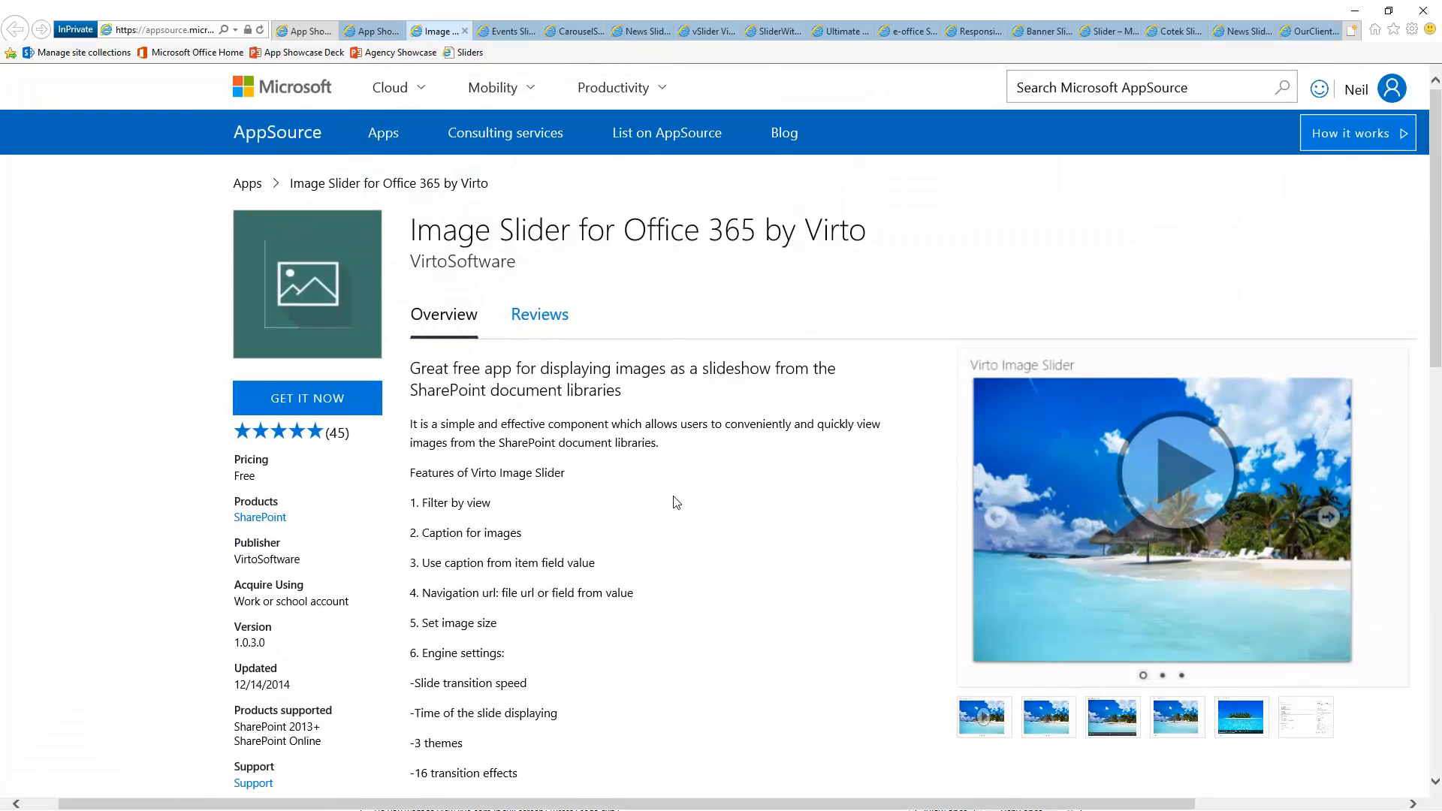
scroll(679, 499, down, 1)
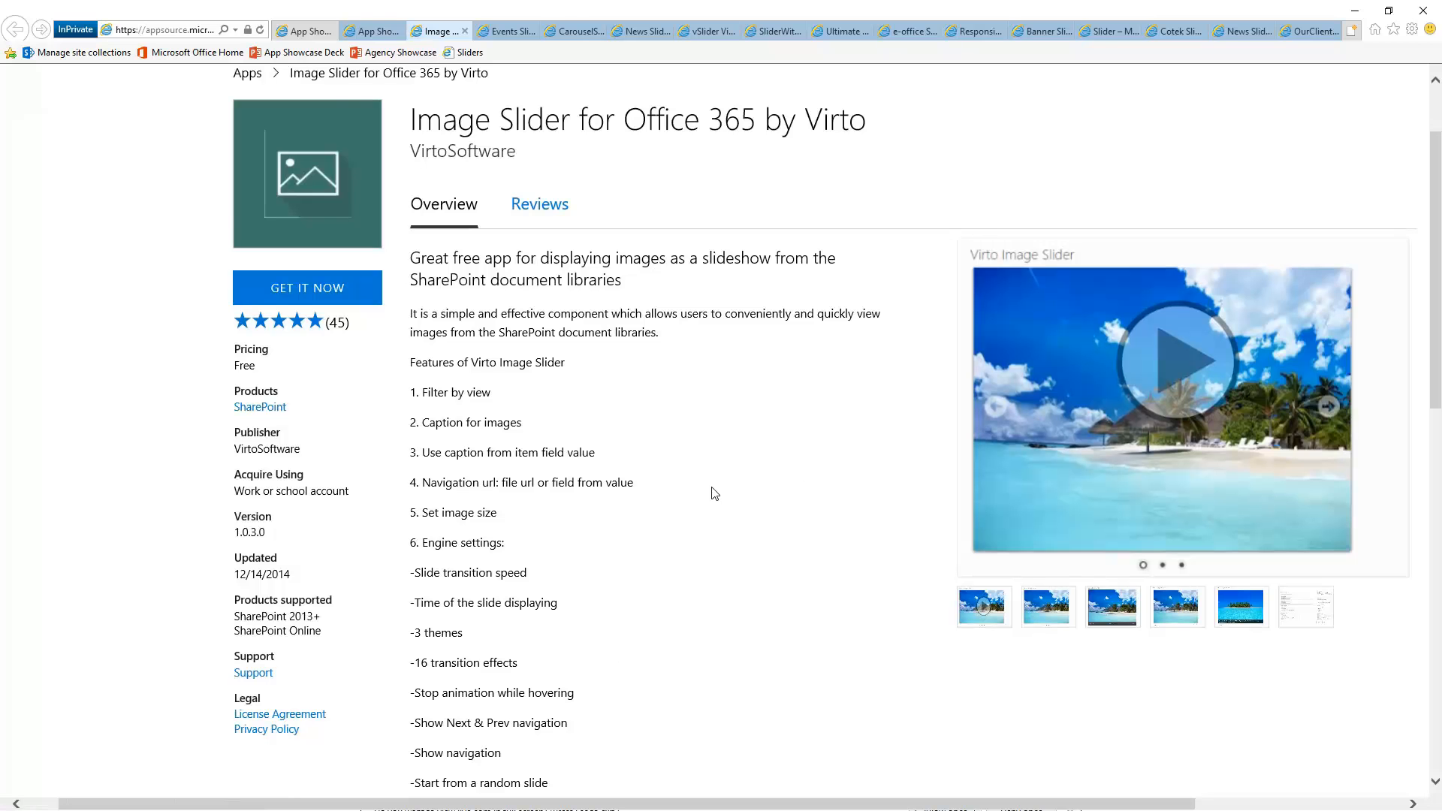
scroll(721, 475, down, 1)
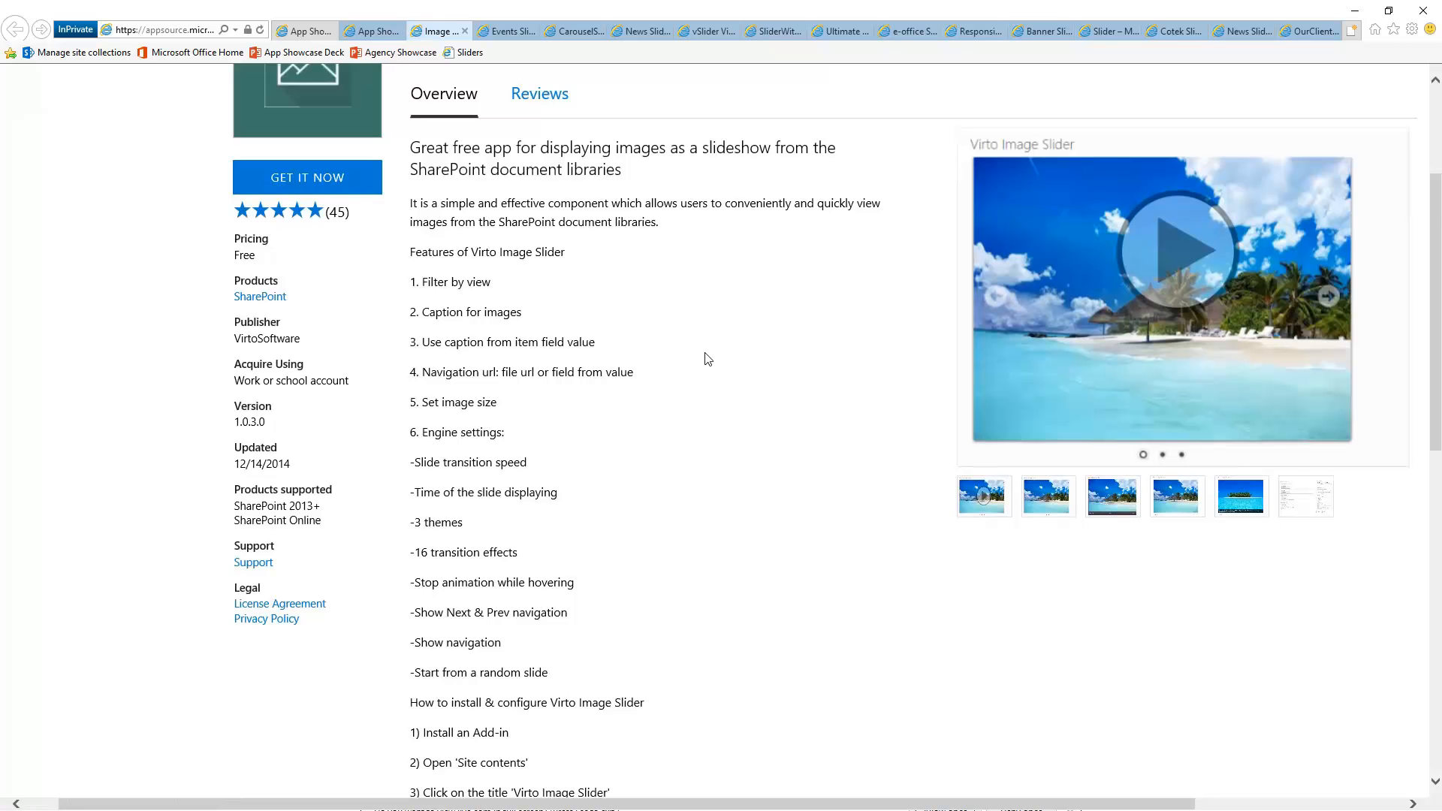
scroll(705, 357, down, 1)
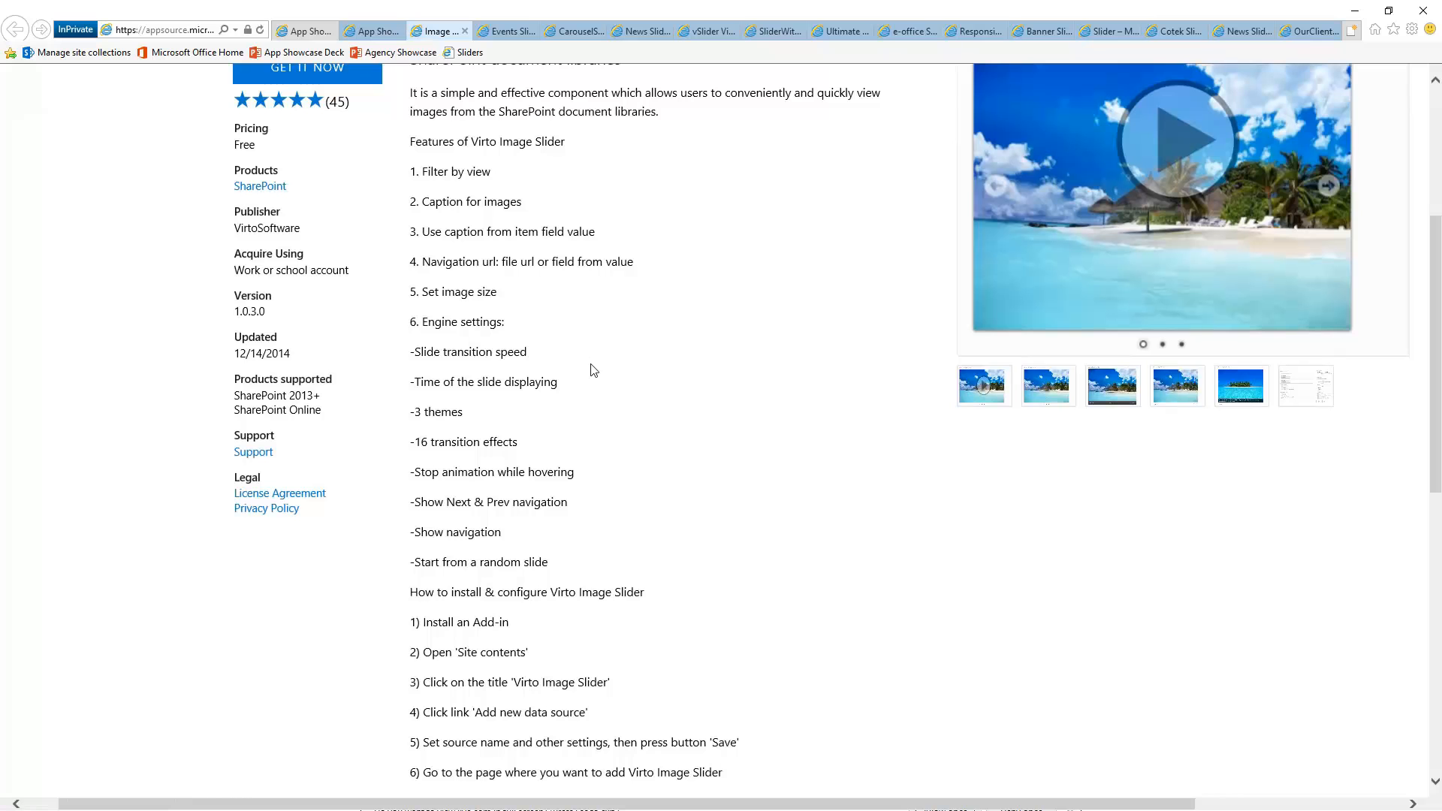
ctrl+scroll(664, 386, up, 2)
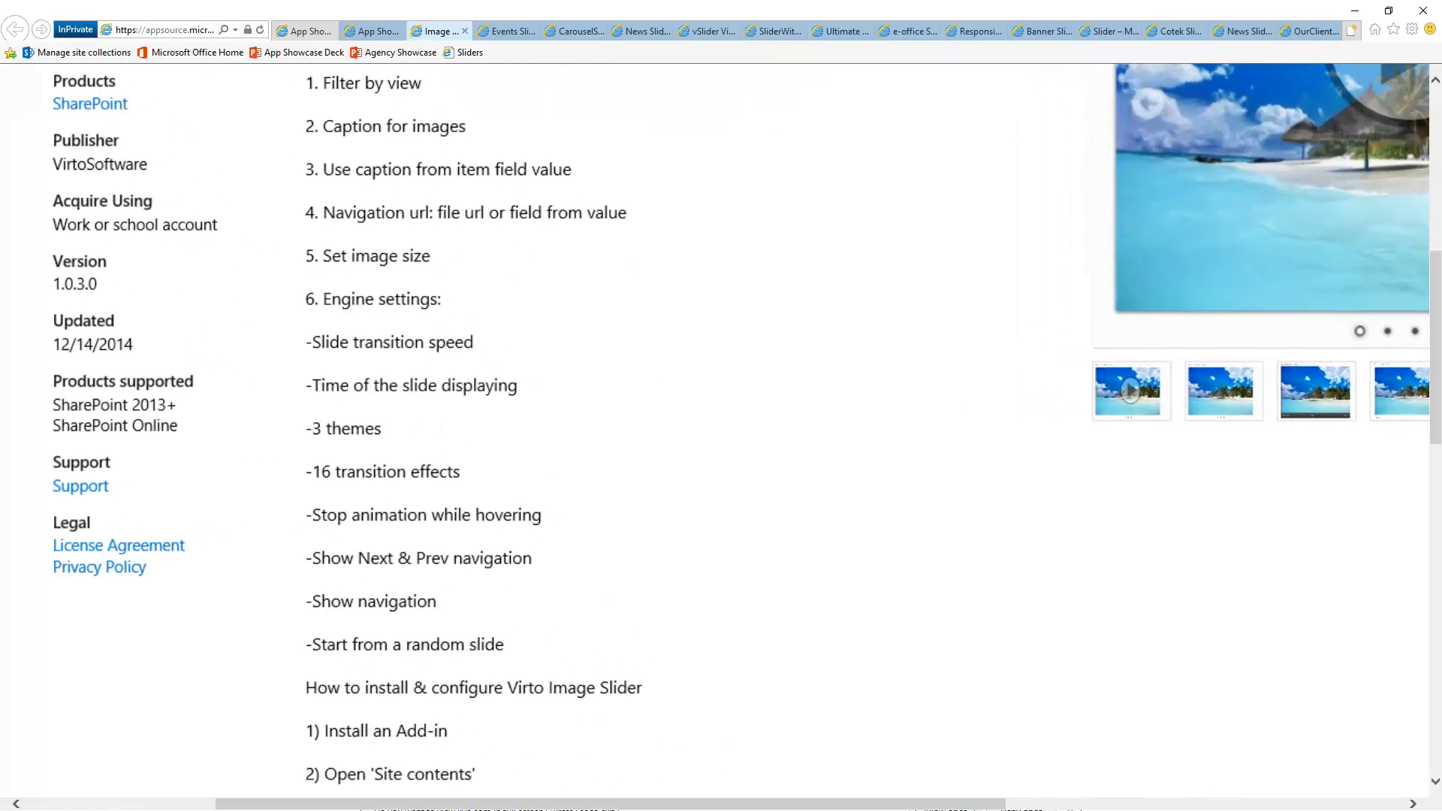
- Read the instructions on how to install and configure Virto Image Slider, from step 1 to step 15
scroll(654, 389, down, 5)
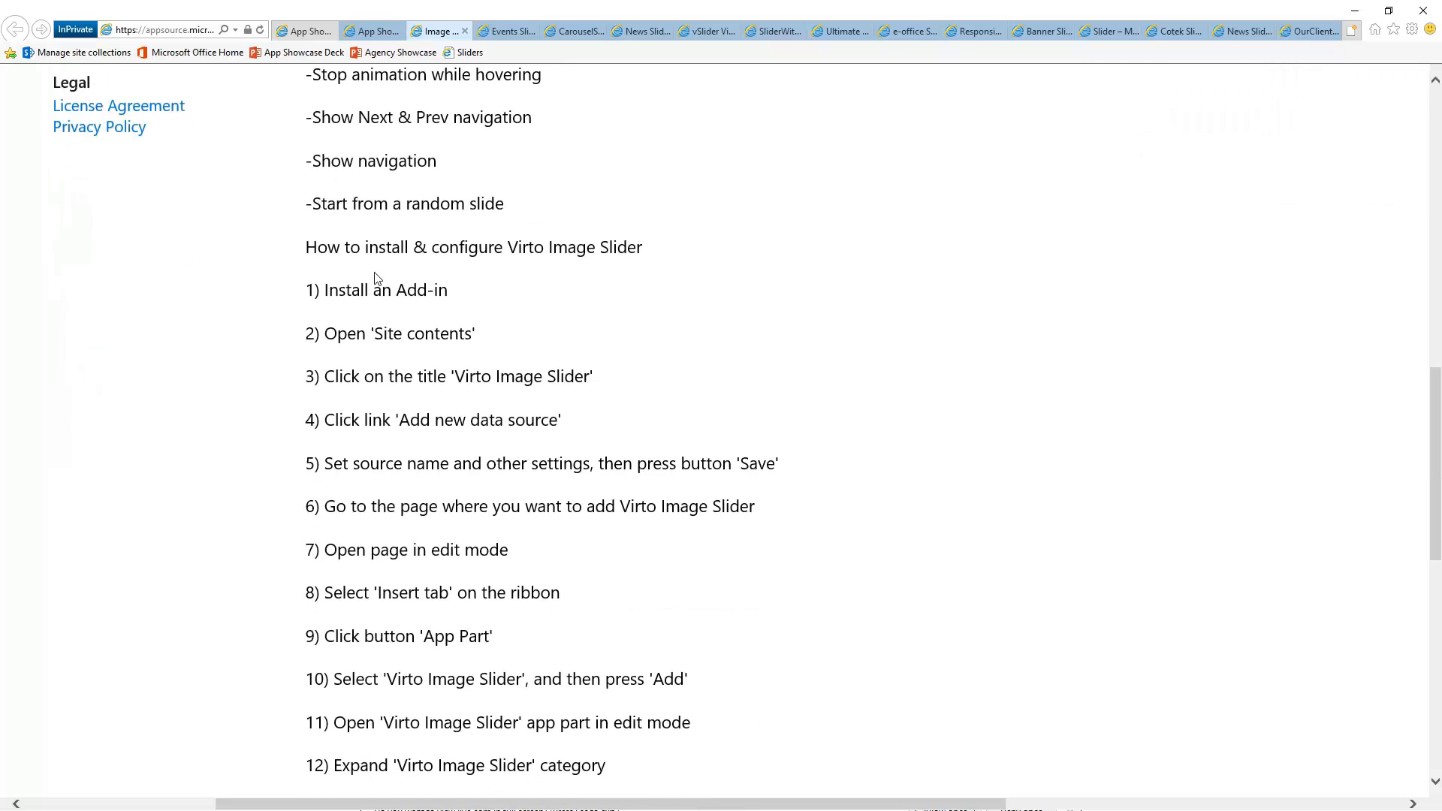
drag(306, 247, 644, 249)
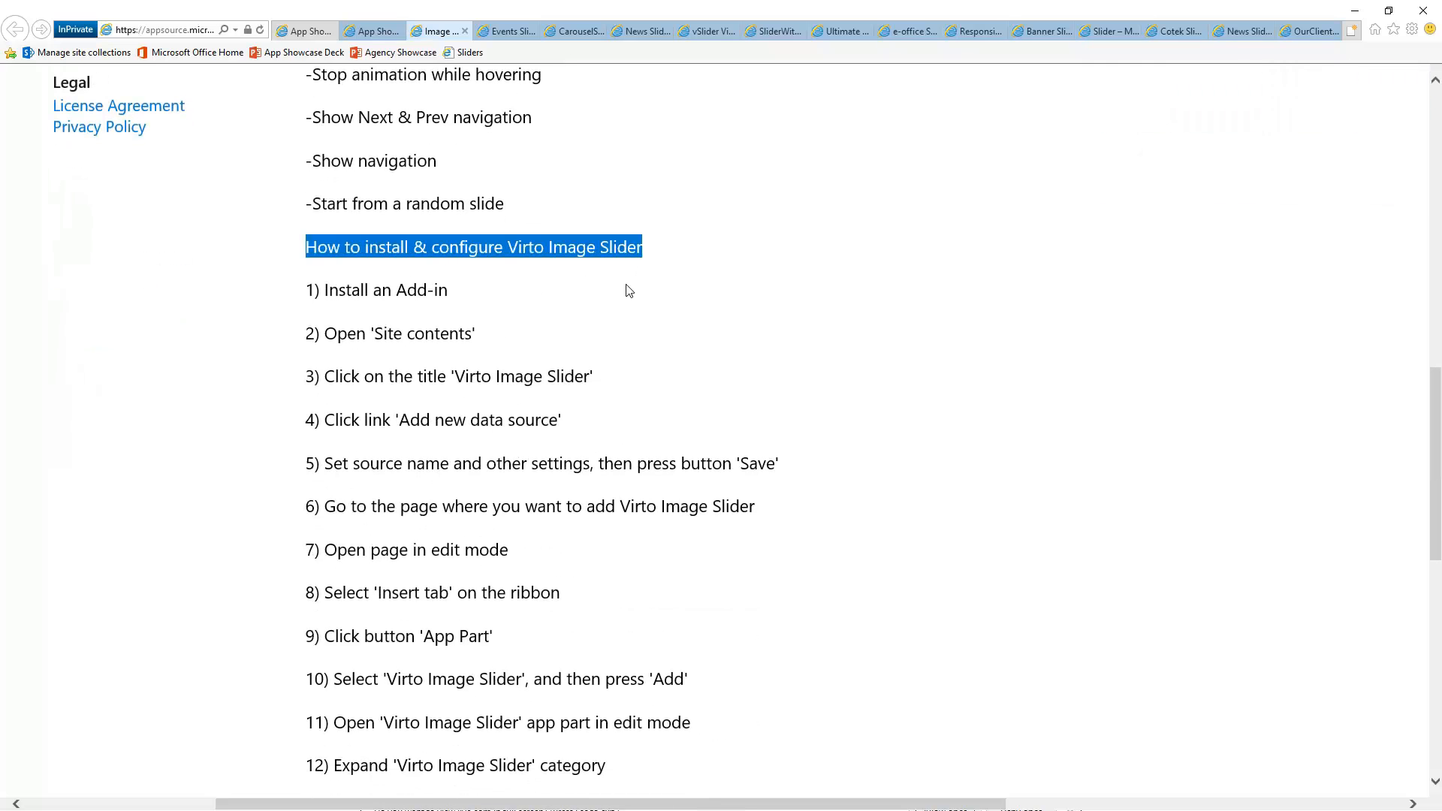
click(718, 310)
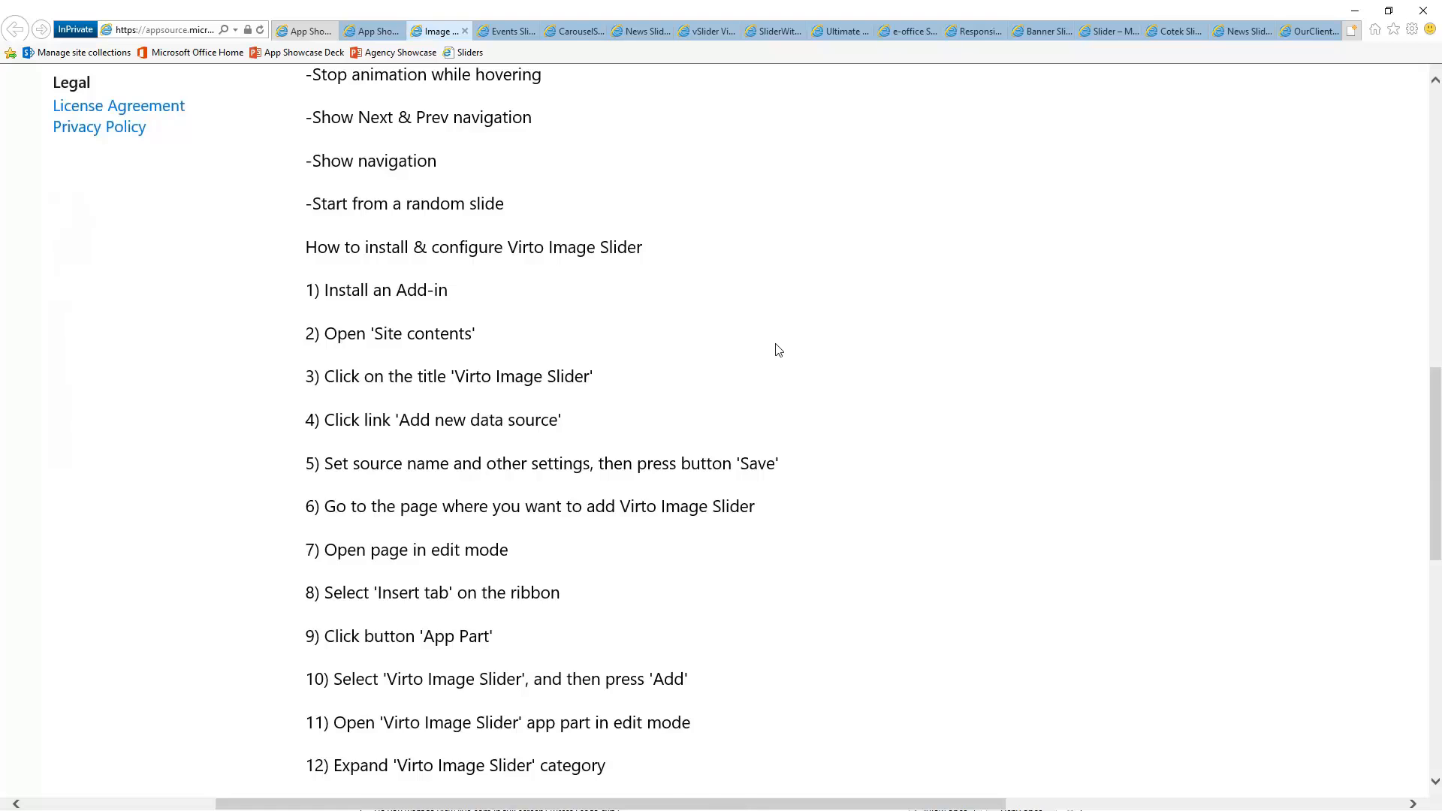
scroll(778, 350, down, 1)
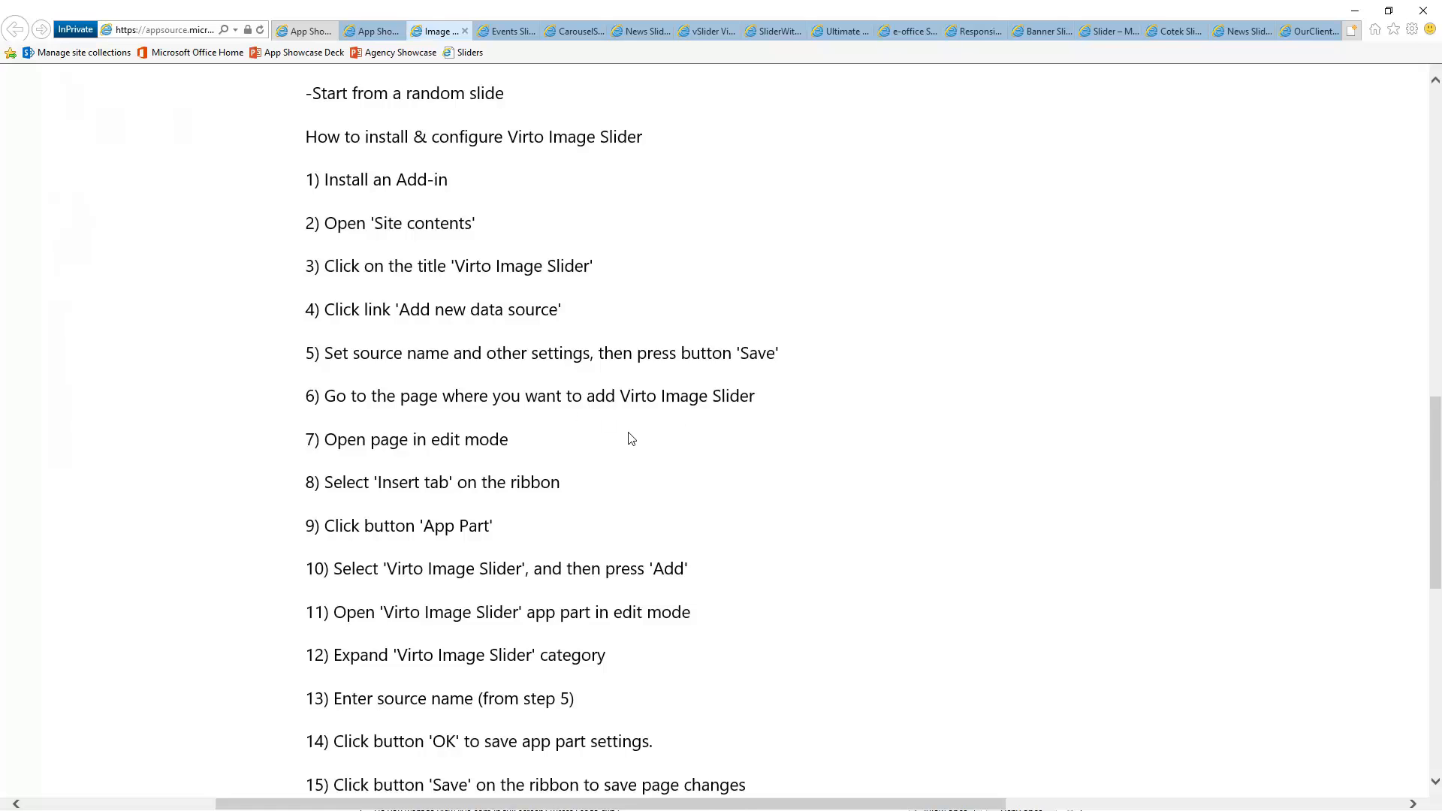
scroll(799, 414, down, 1)
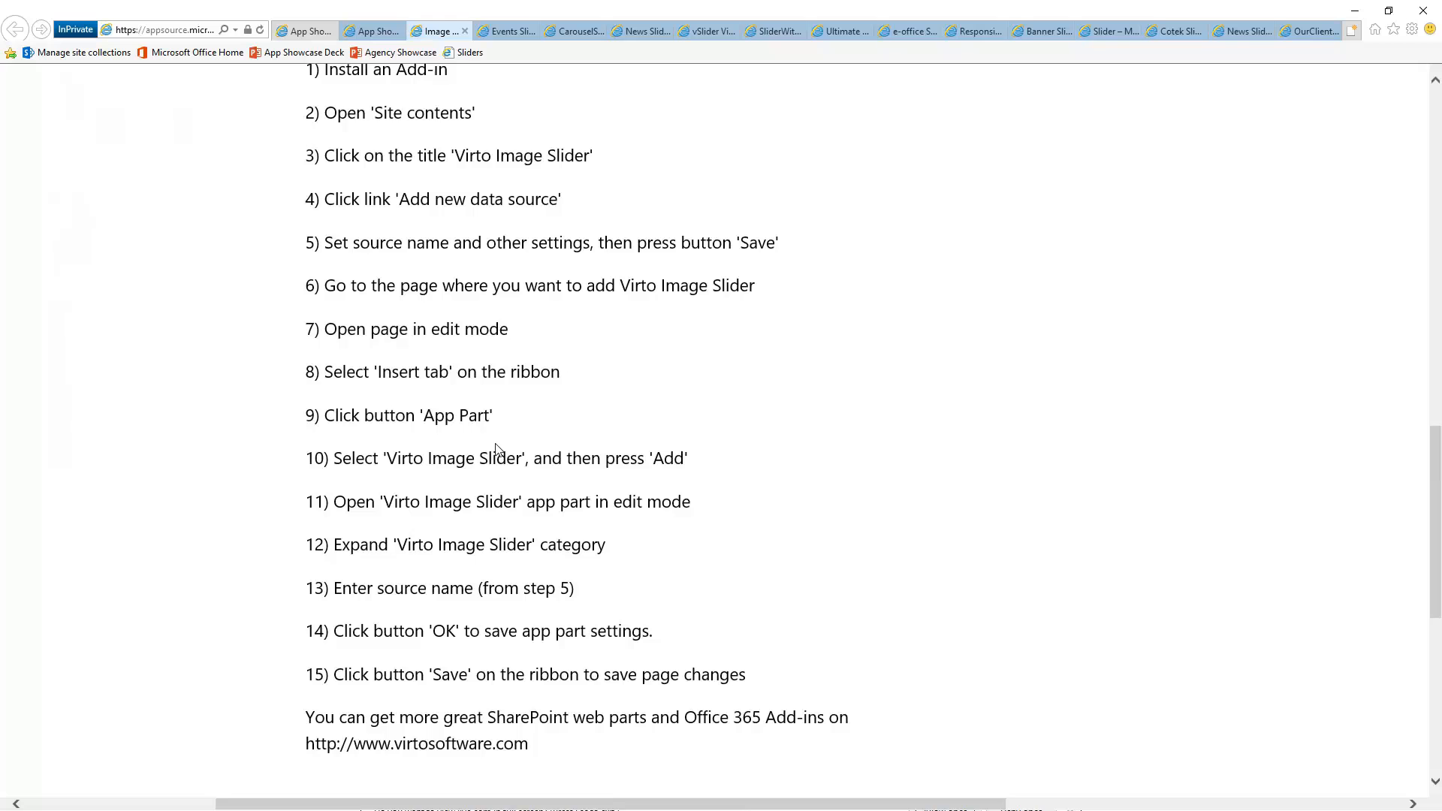
scroll(803, 514, down, 1)
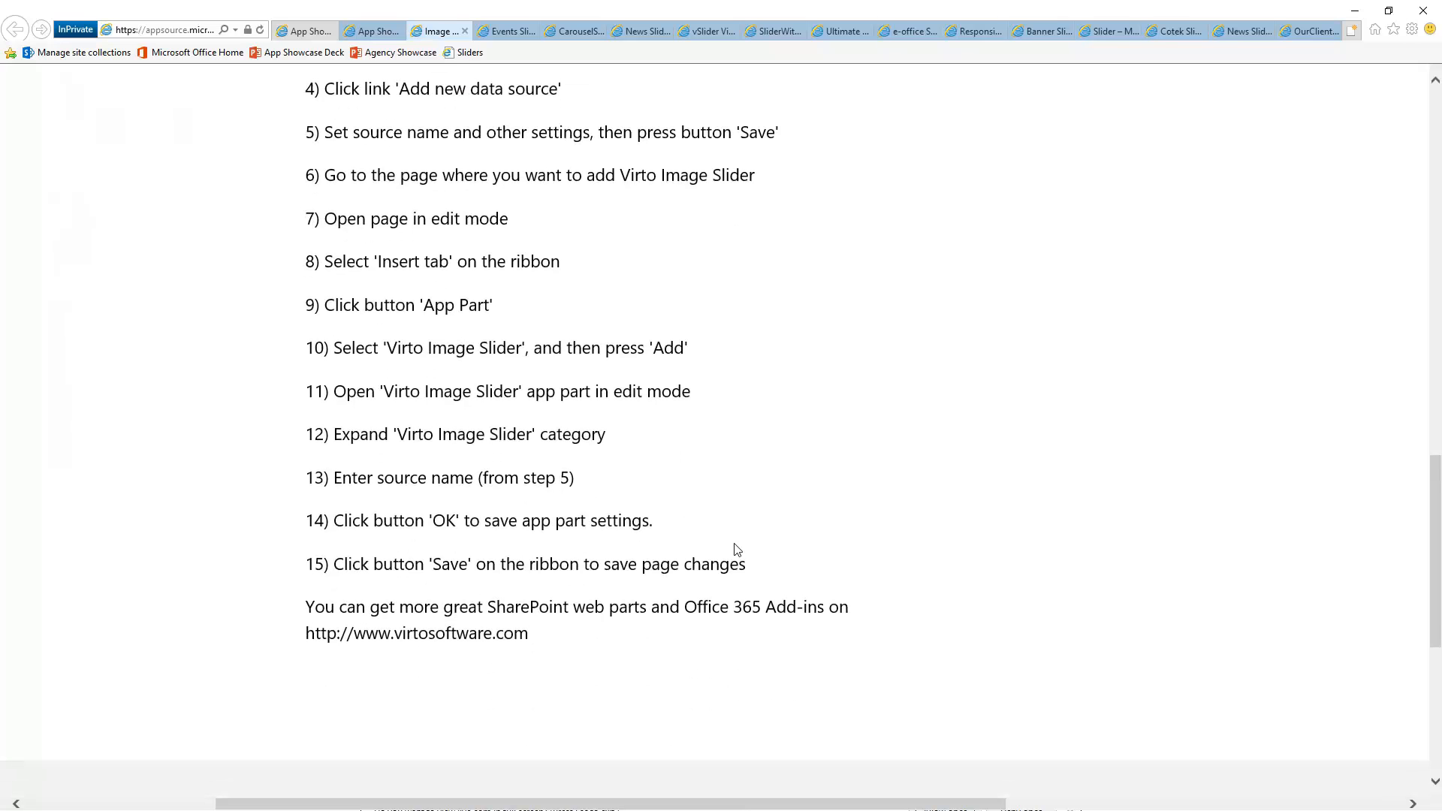
- Reduce the page zoom, show the second thumbnail in the app's preview gallery and open that image at full size
scroll(785, 541, up, 15)
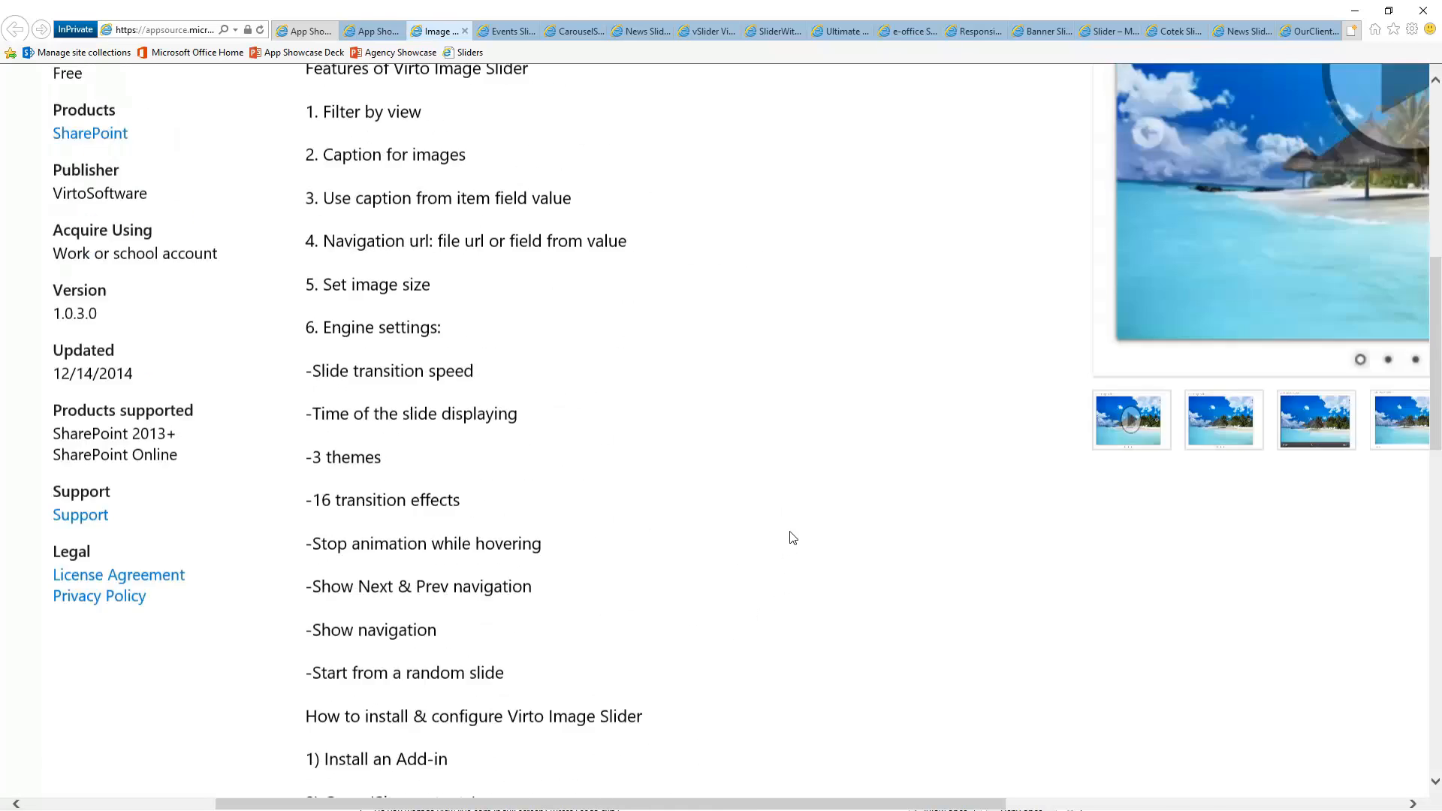
ctrl+scroll(785, 540, down, 3)
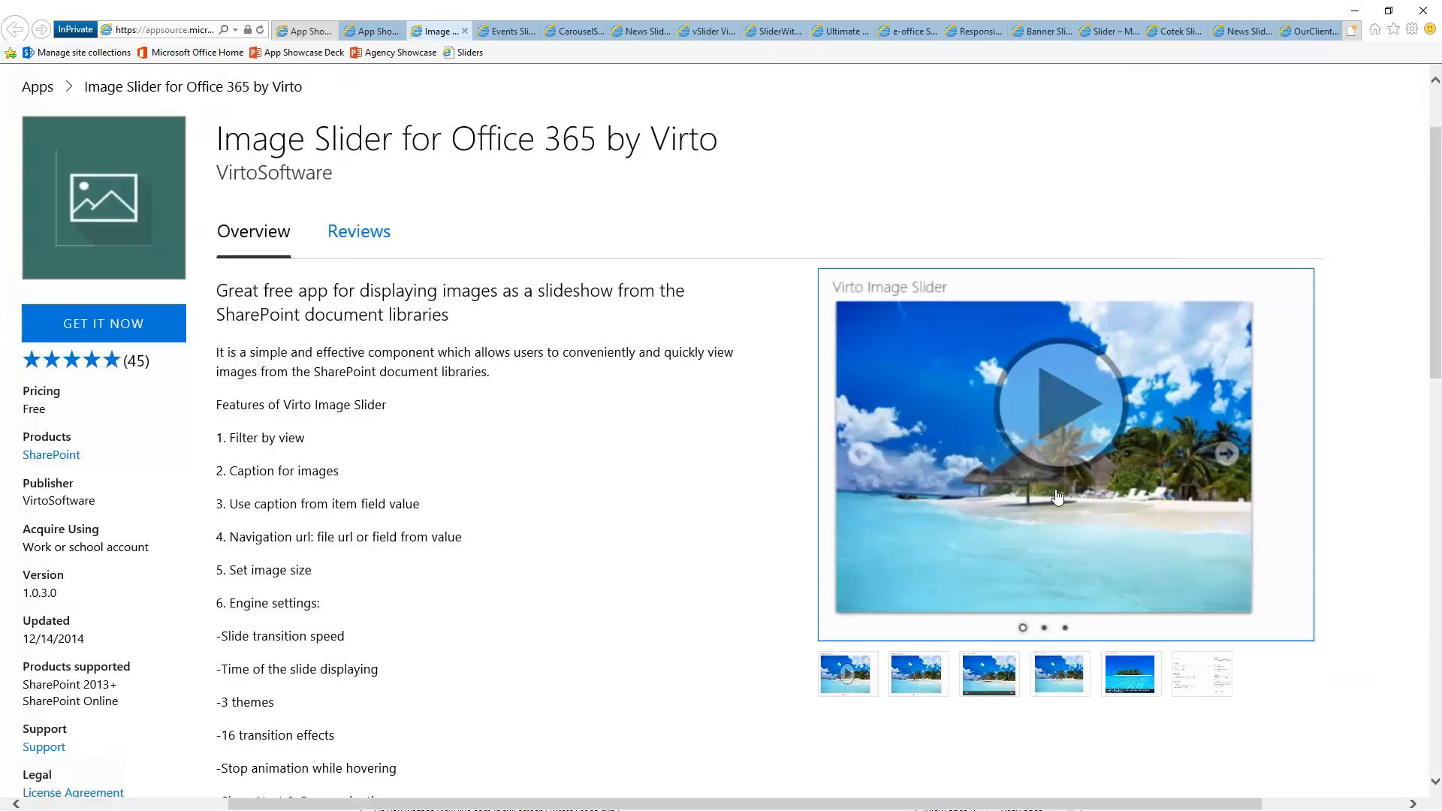
click(930, 688)
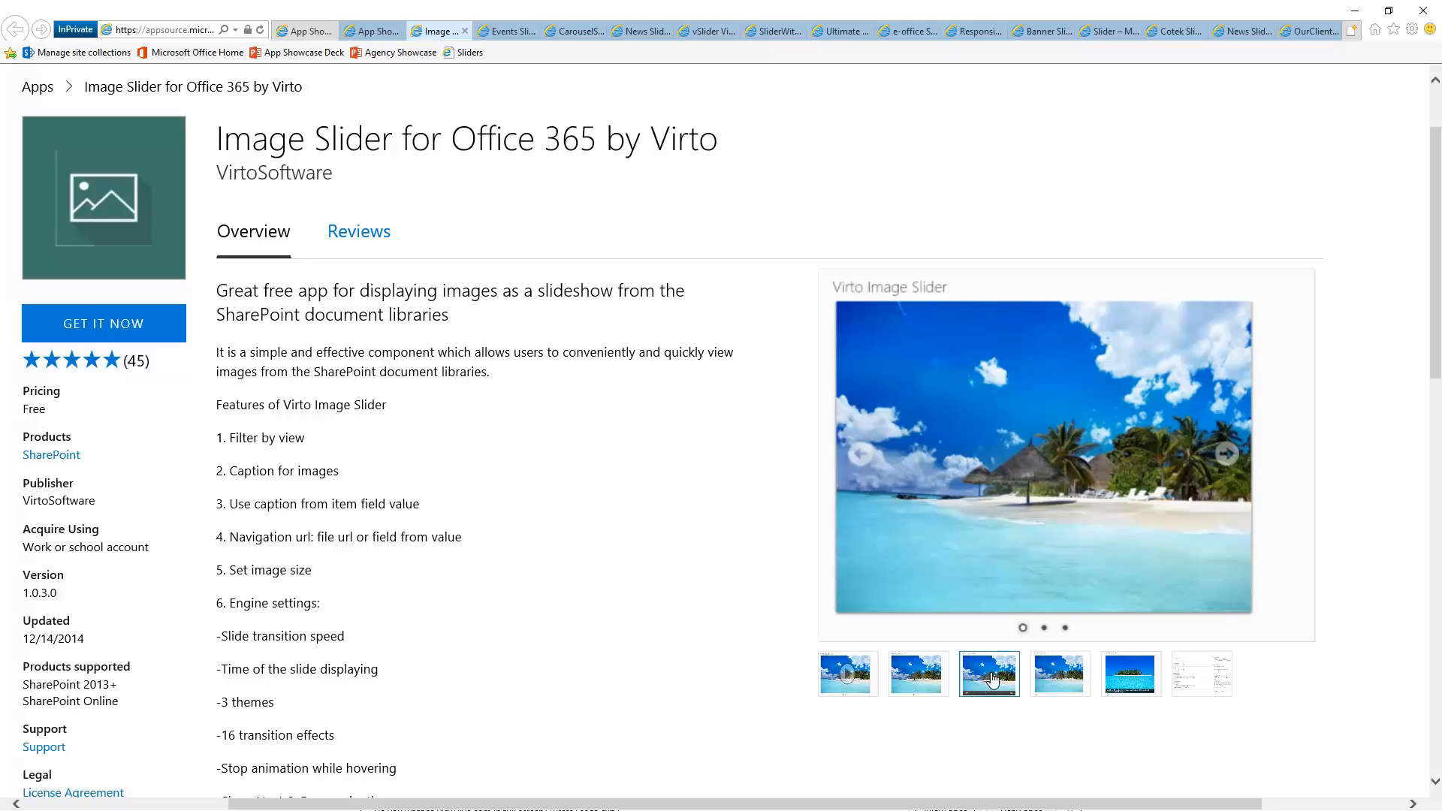
click(1238, 461)
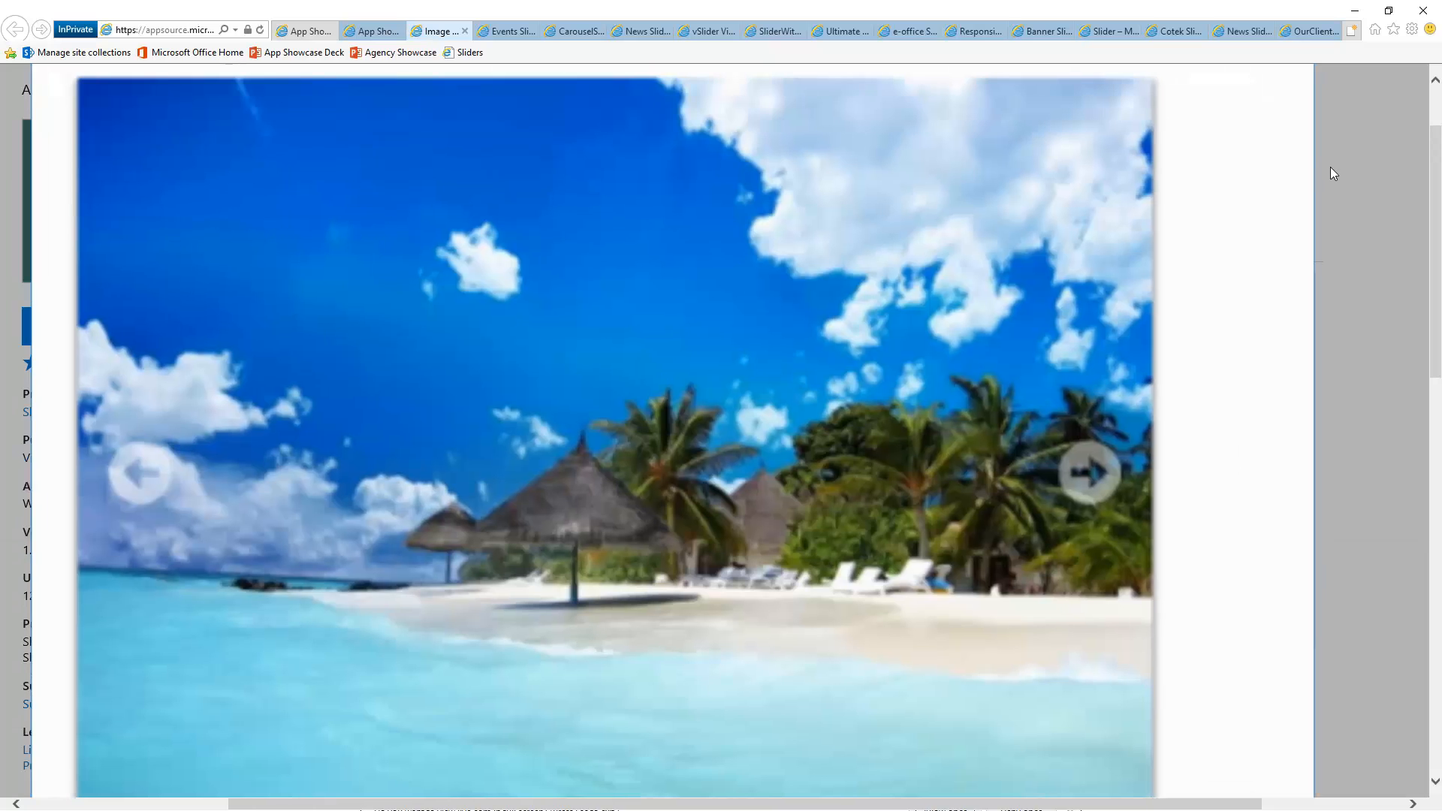
- Close the full-size preview and view the third through sixth screenshots in the app's gallery, ending on the fifth
click(1331, 173)
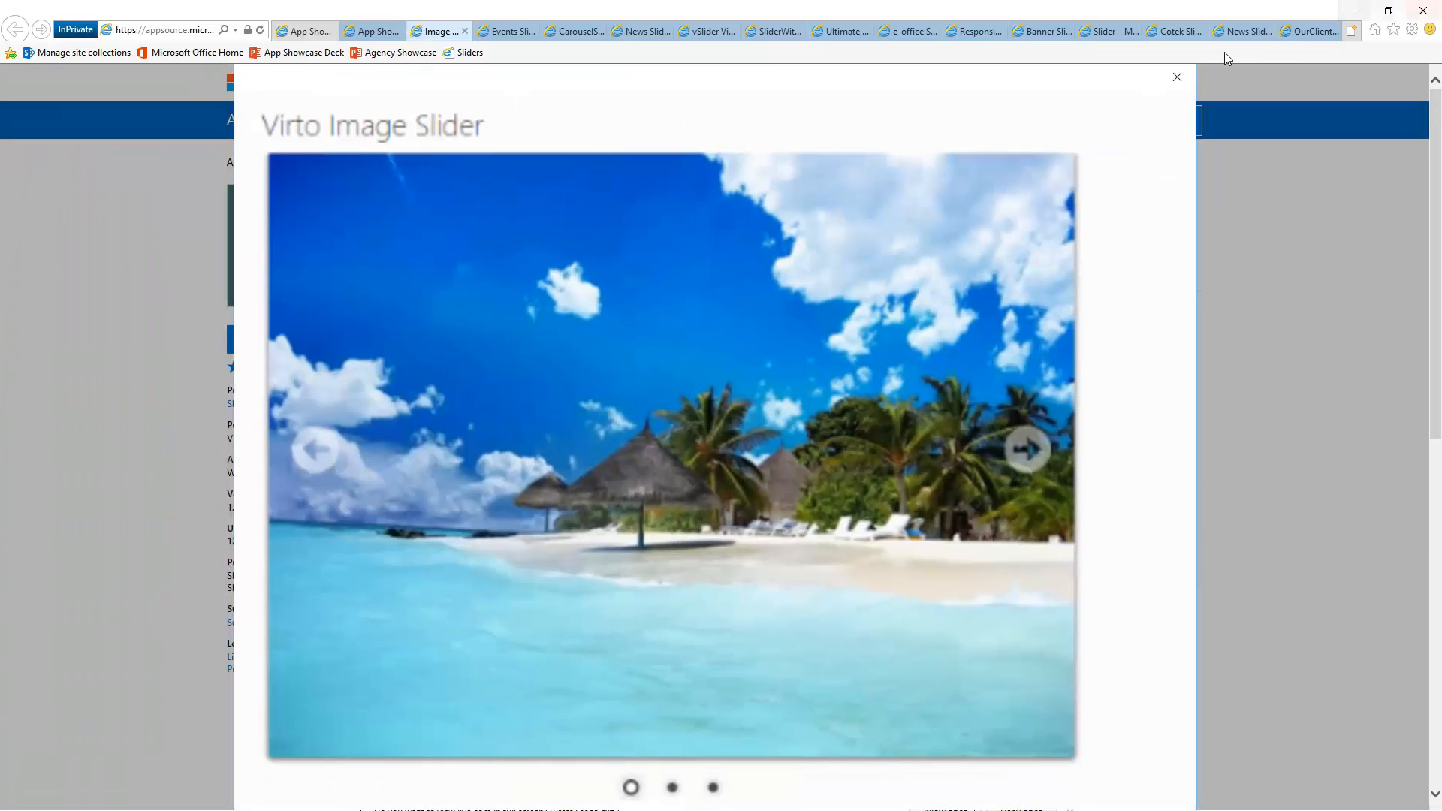
click(1176, 77)
click(955, 603)
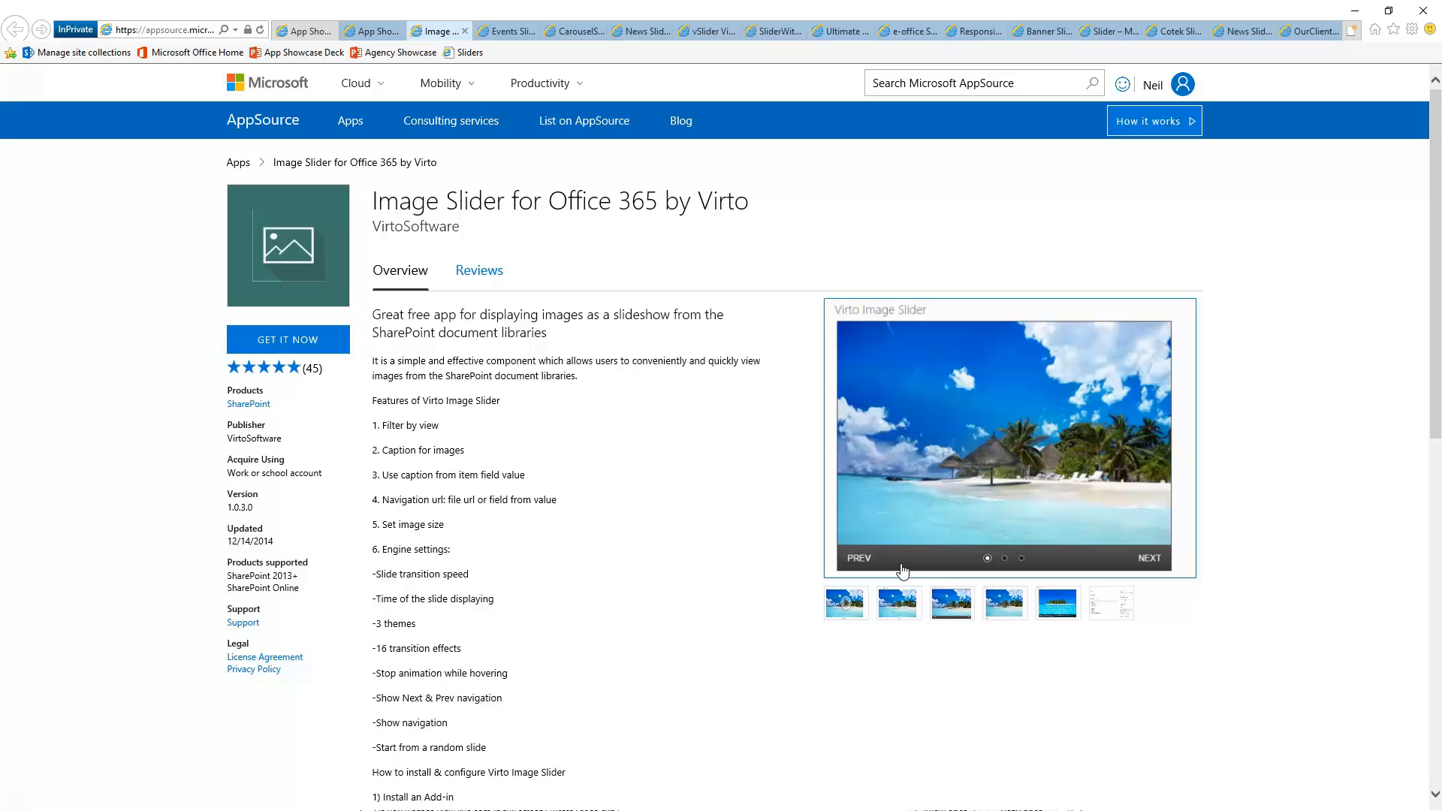
click(1007, 610)
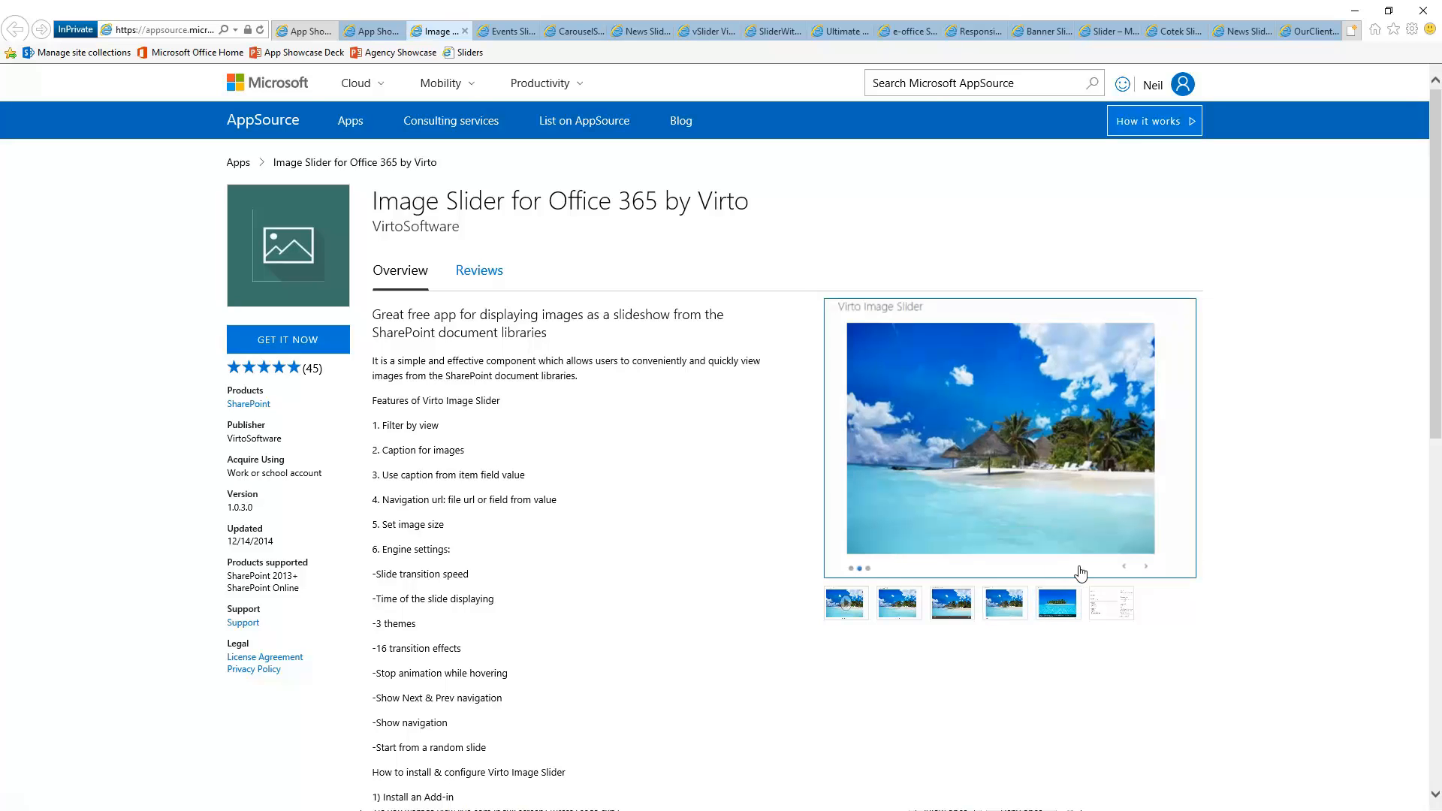
click(1055, 606)
click(1091, 612)
click(1059, 615)
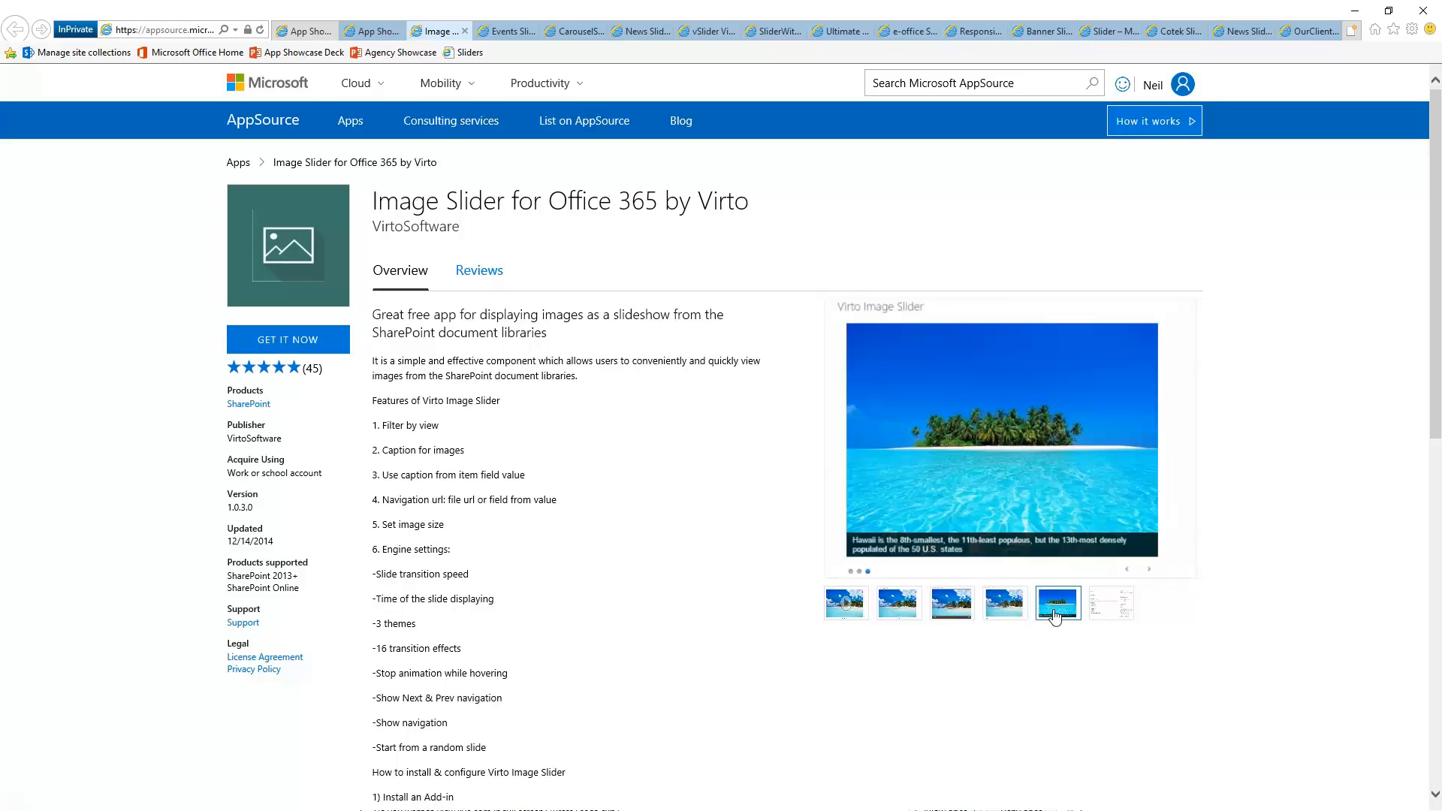
- Enlarge the gallery to examine the captioned slide and the slider's configuration form, and restore the page zoom to 100%
scroll(1063, 621, down, 2)
ctrl+scroll(1063, 620, up, 5)
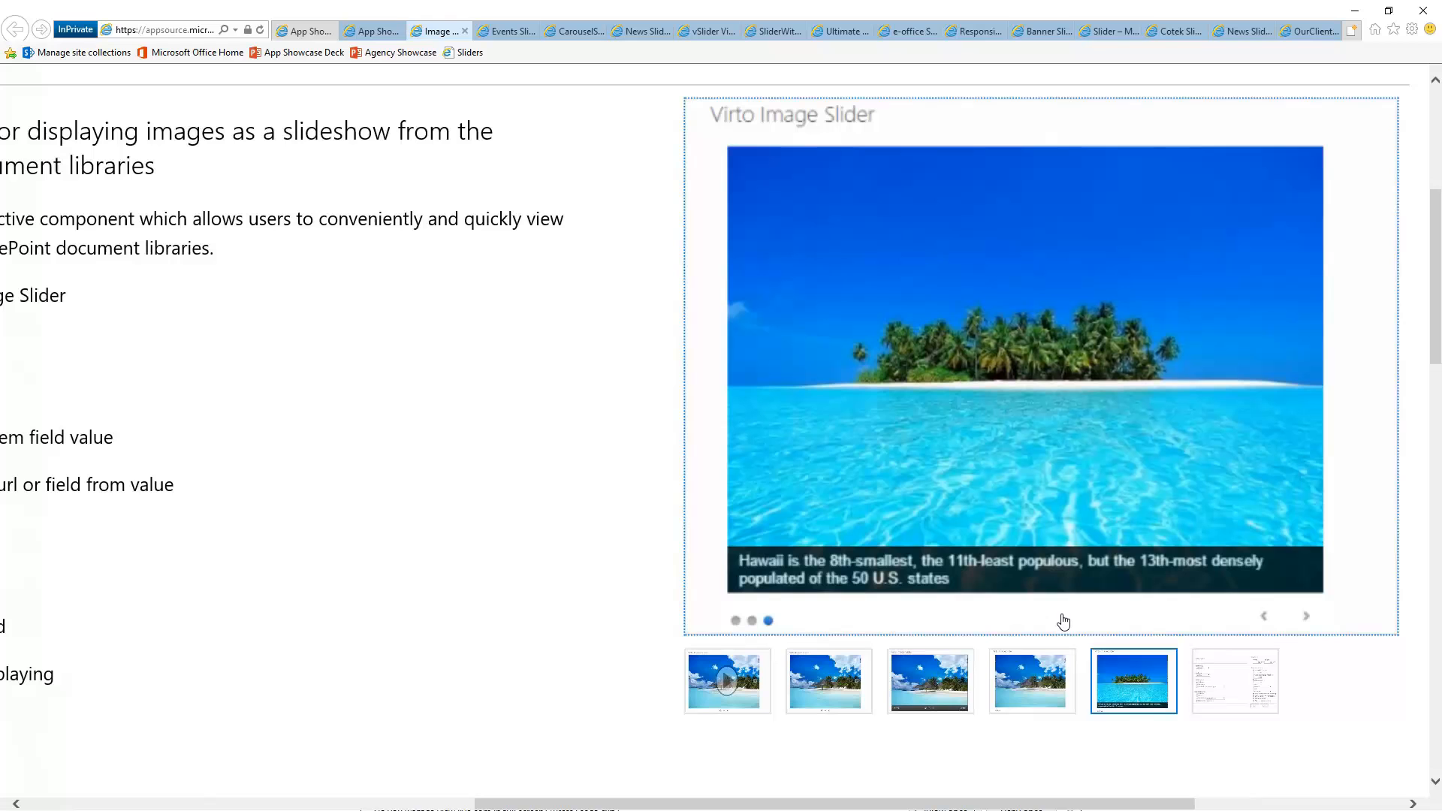
click(1216, 667)
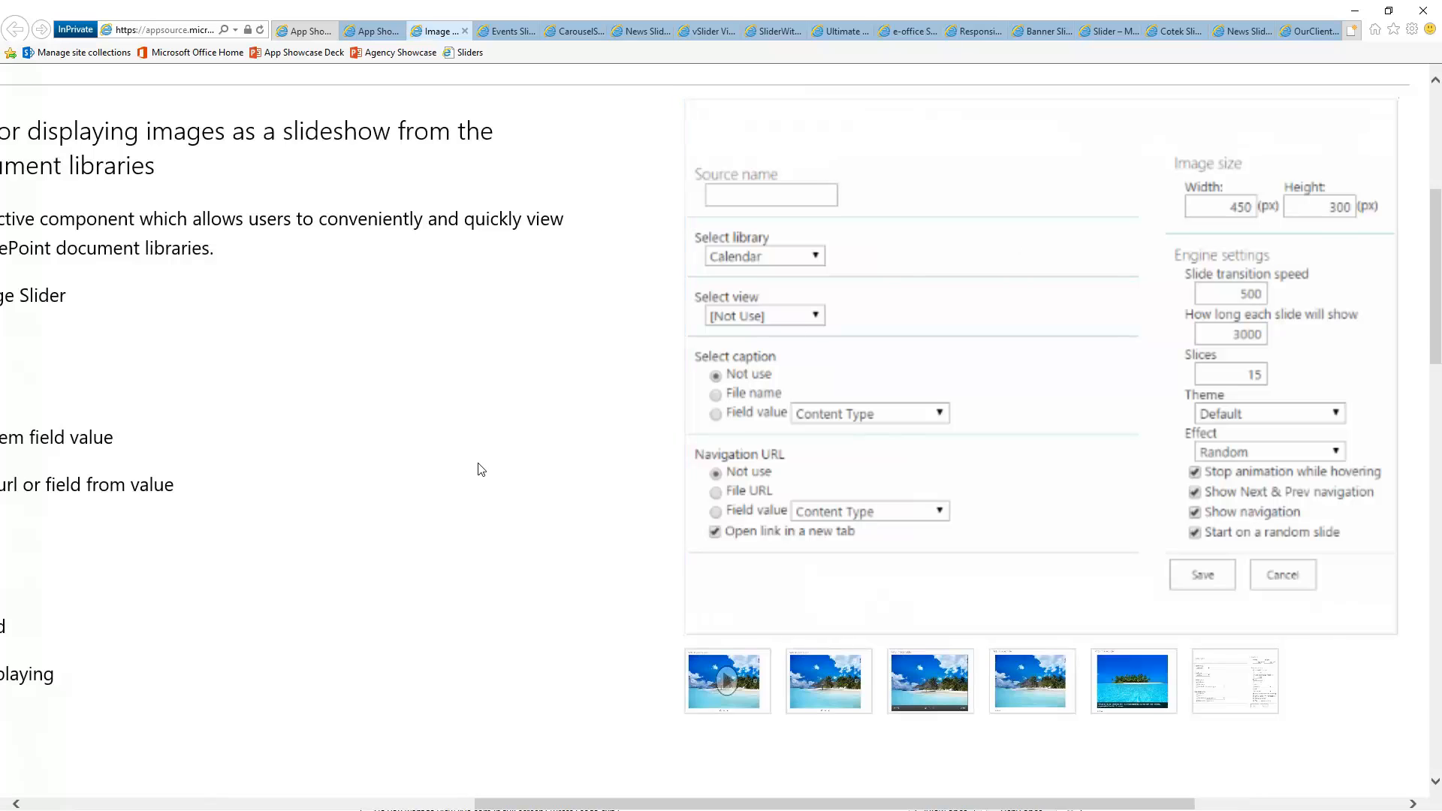
key(ctrl+0)
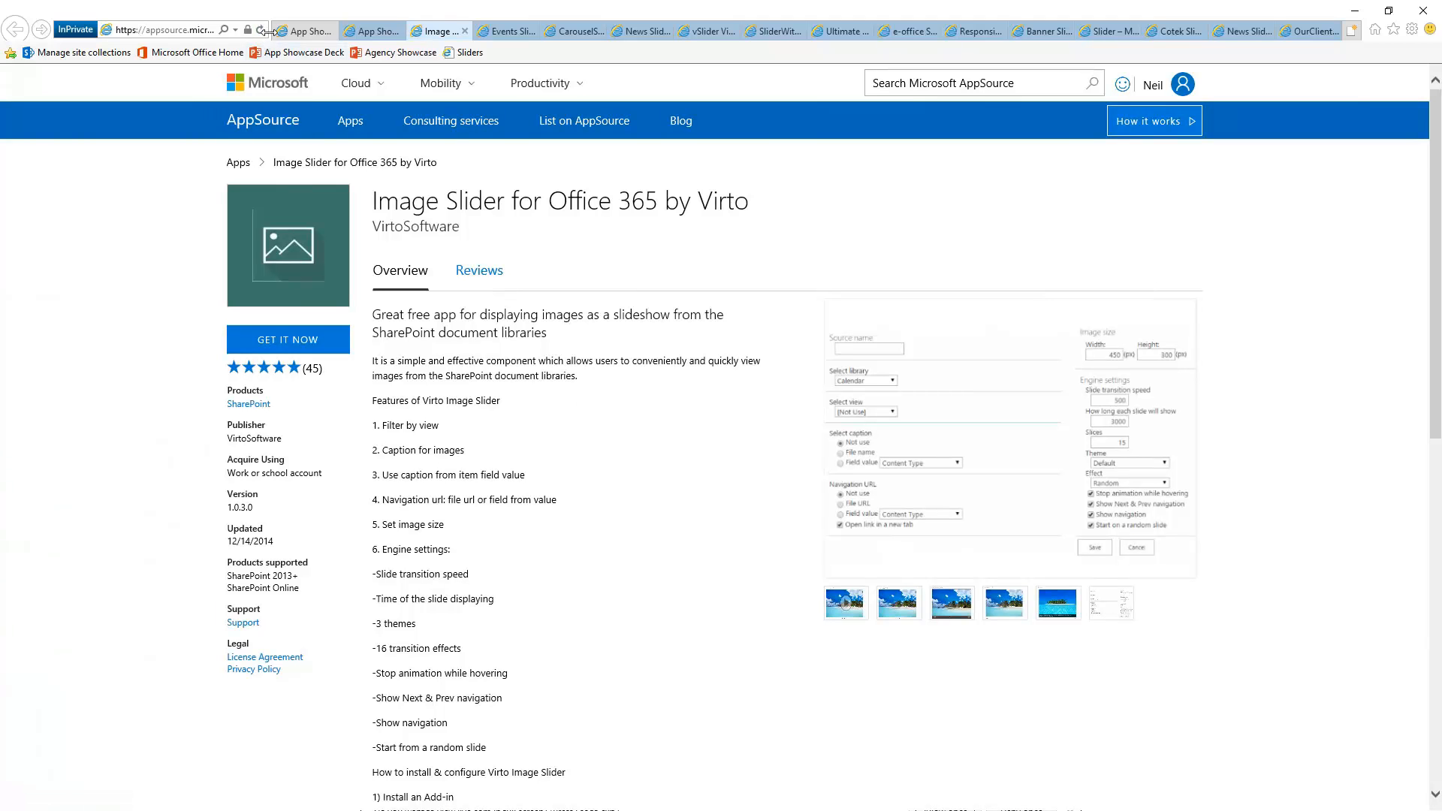
- Widen the address field and copy the app ID WA104379182 from the Image Slider listing's URL
drag(267, 31, 539, 31)
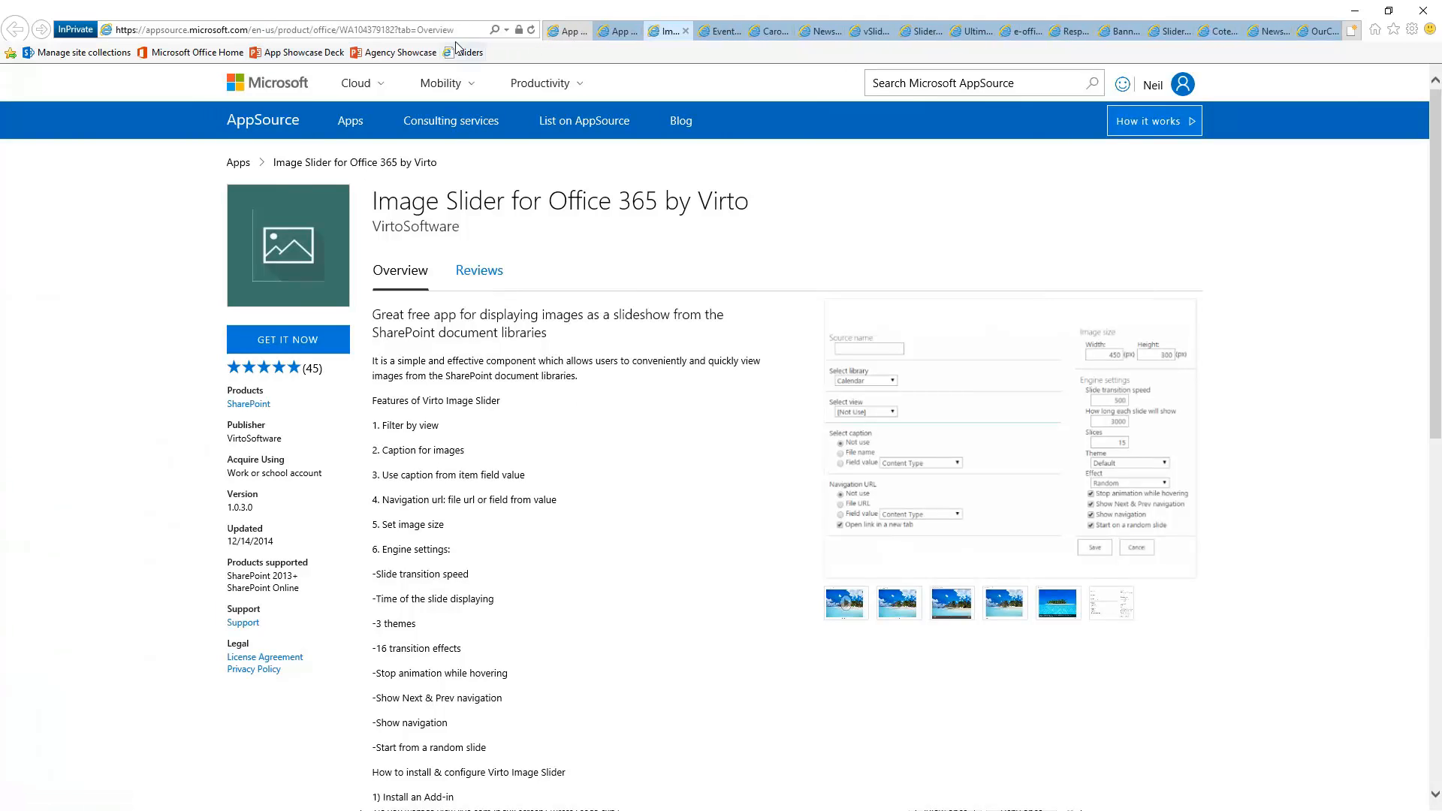
click(356, 27)
drag(342, 30, 396, 41)
key(ctrl+c)
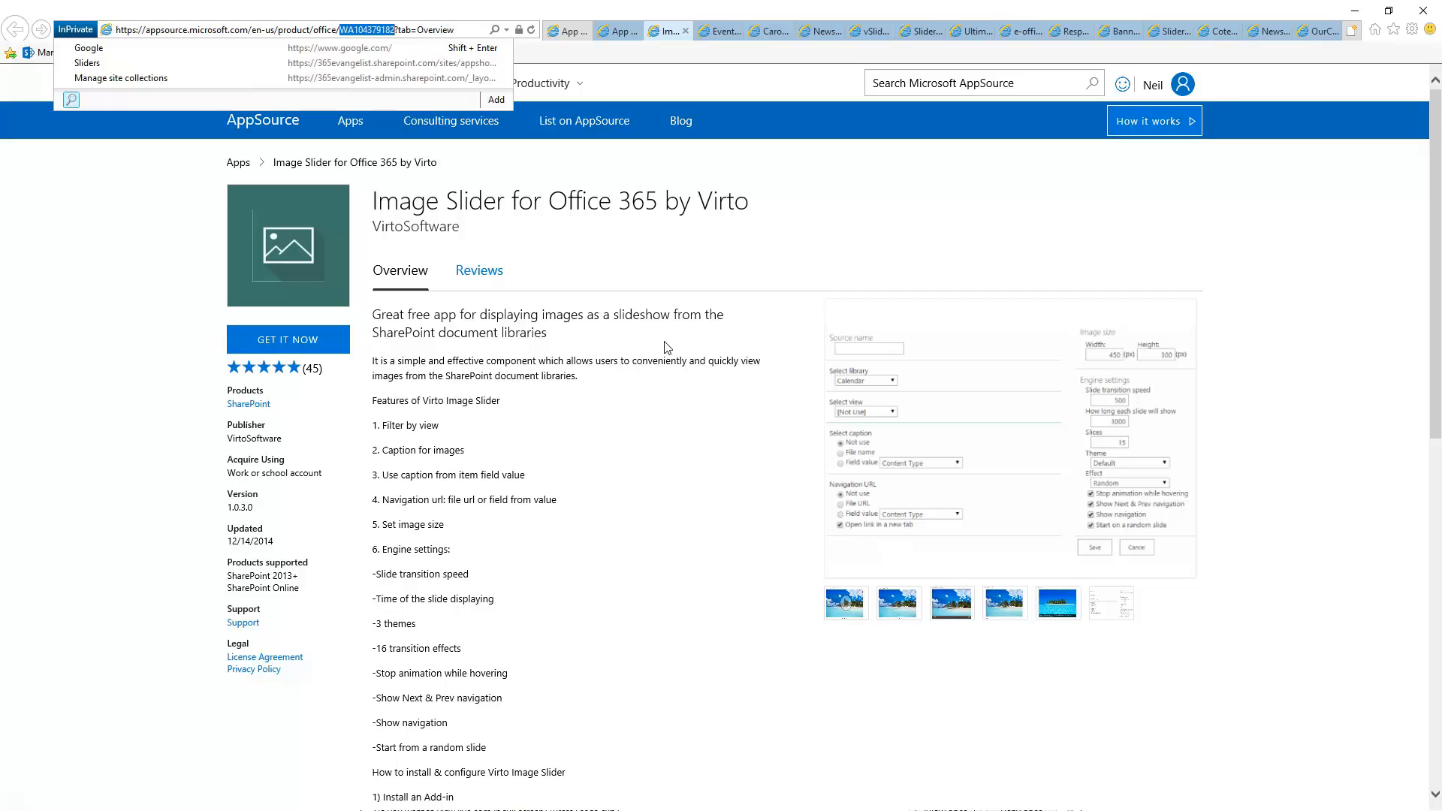
click(758, 242)
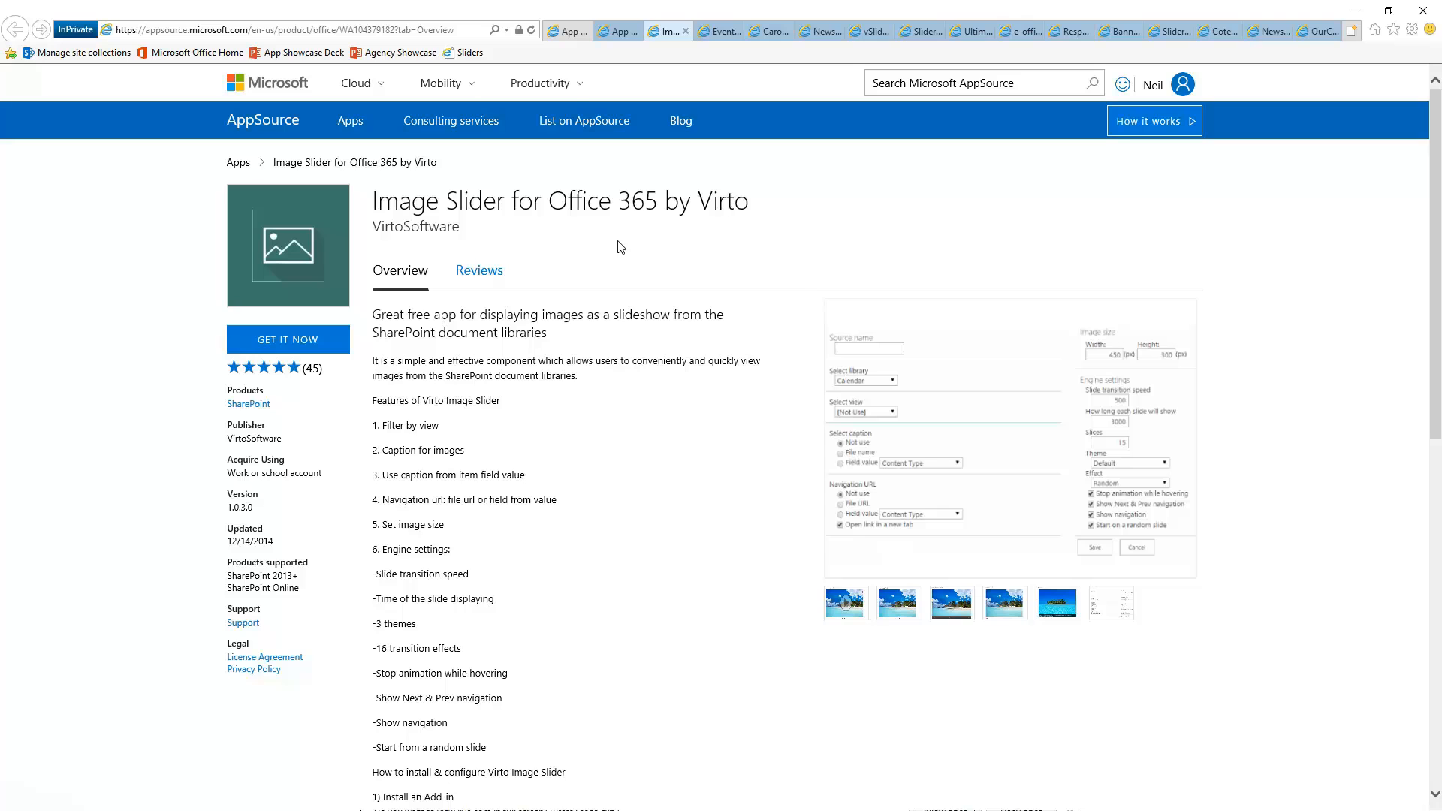
- Open the SharePoint Store from the App Showcase | Sliders site and search for the copied app ID WA104379182
click(568, 33)
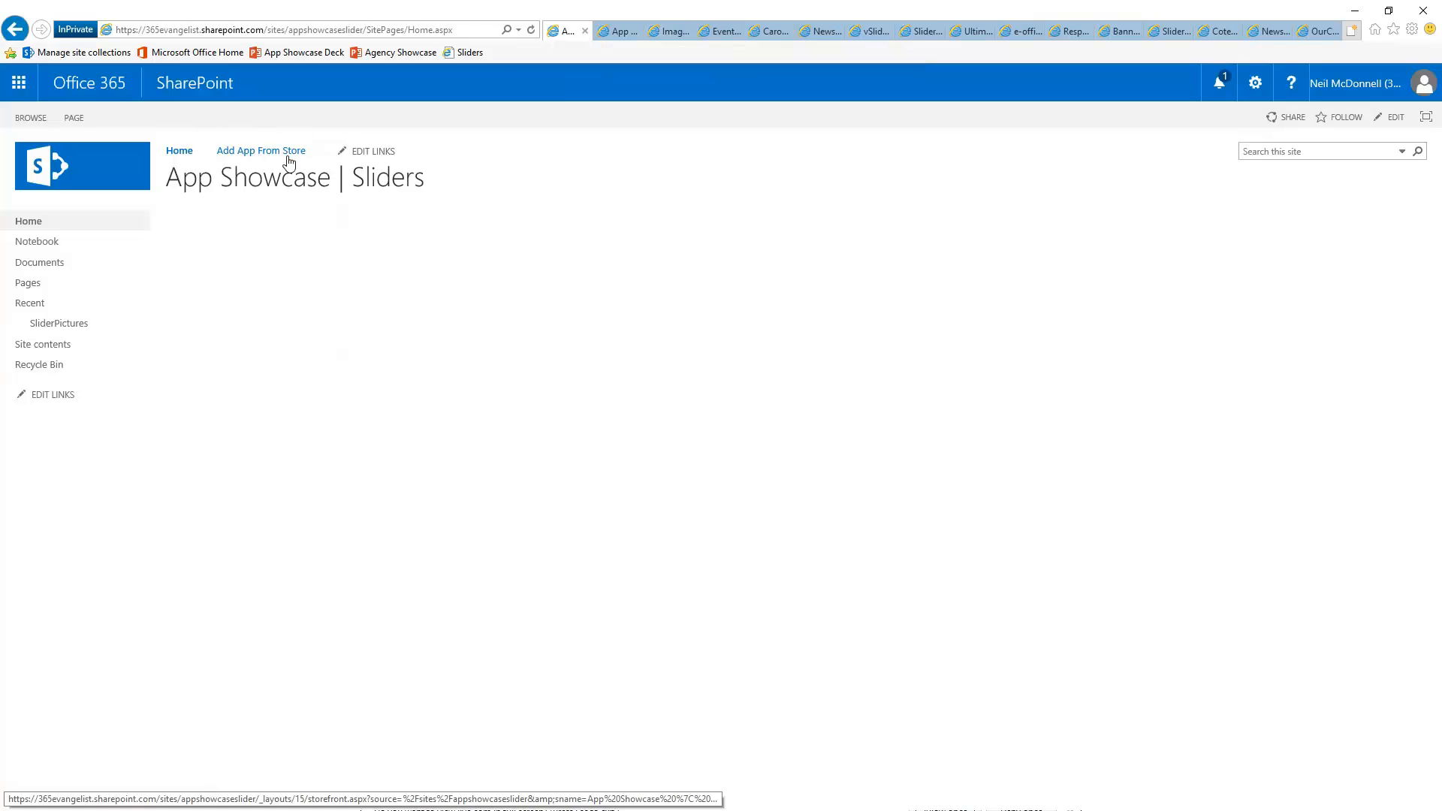
click(283, 156)
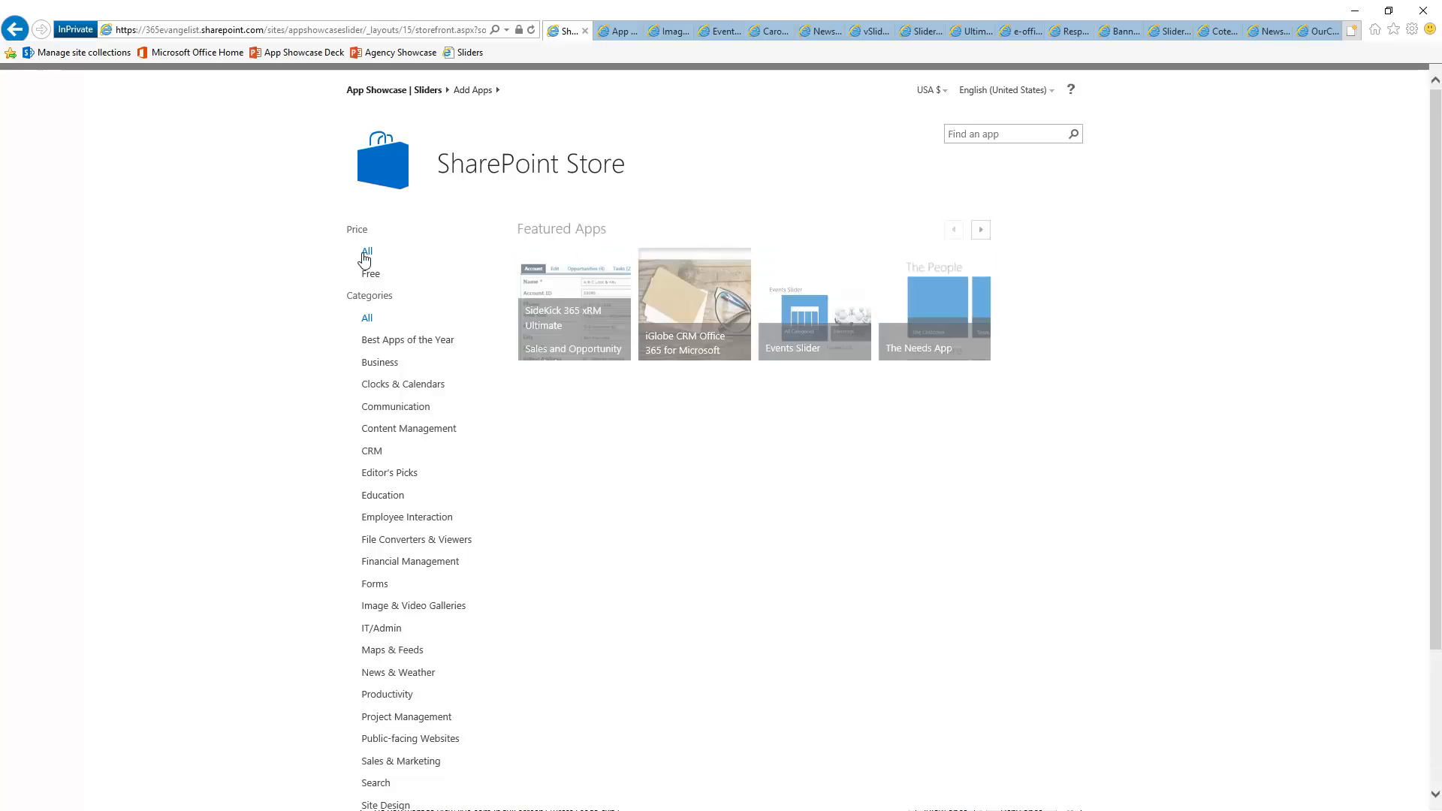
click(1014, 135)
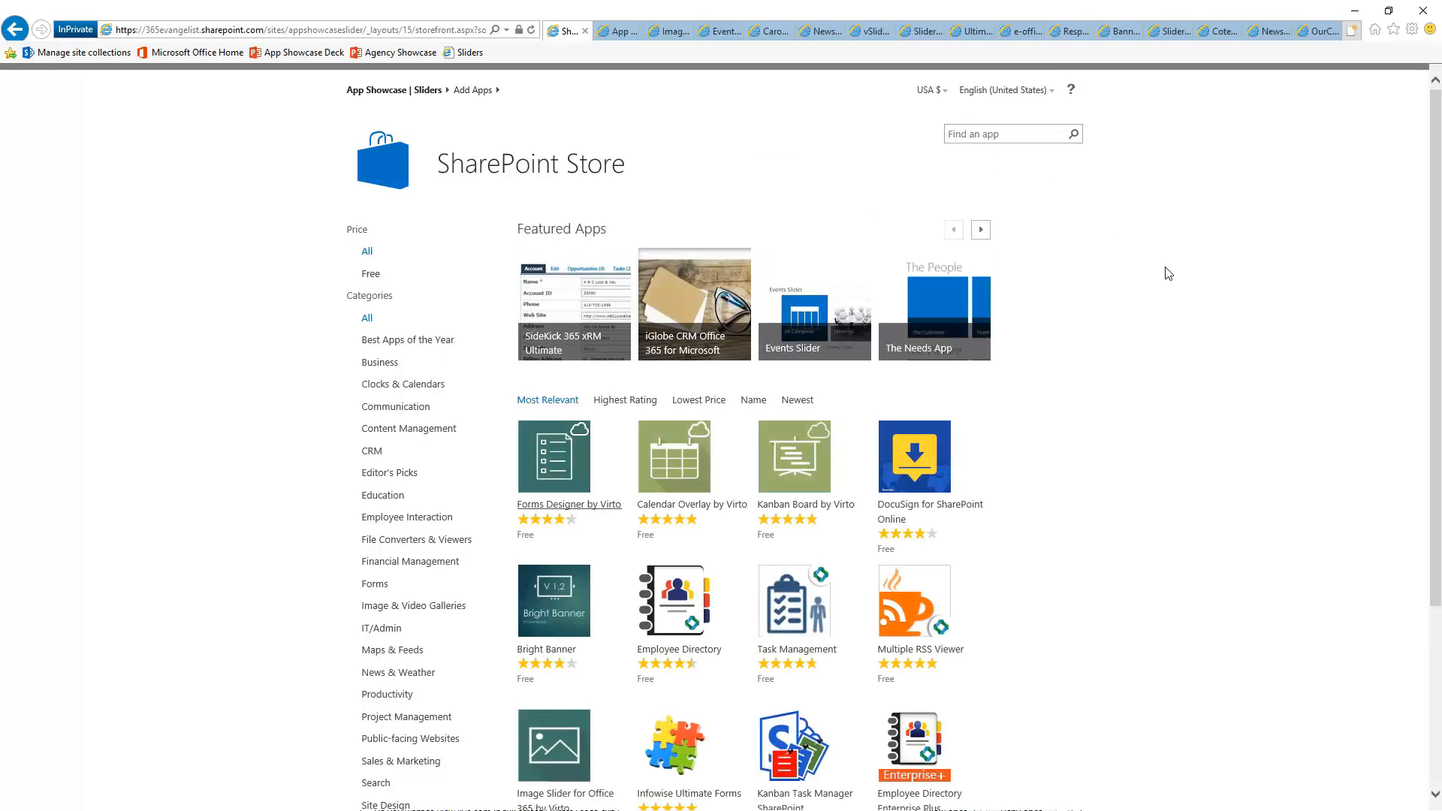
click(984, 133)
key(ctrl+v)
key(Return)
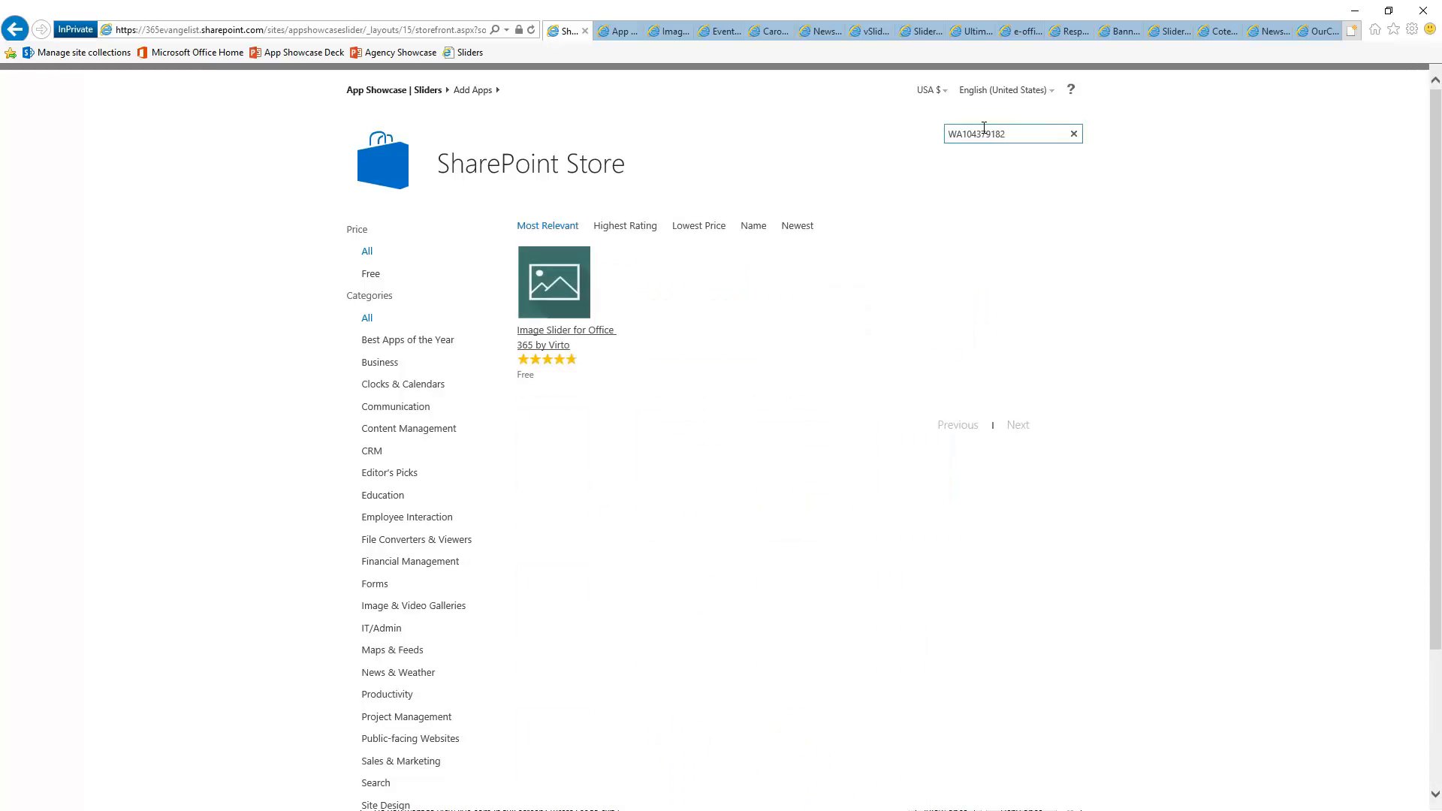
- Add Image Slider for Office 365 by Virto to the App Showcase | Sliders site and grant it trust
mouse_move(583, 350)
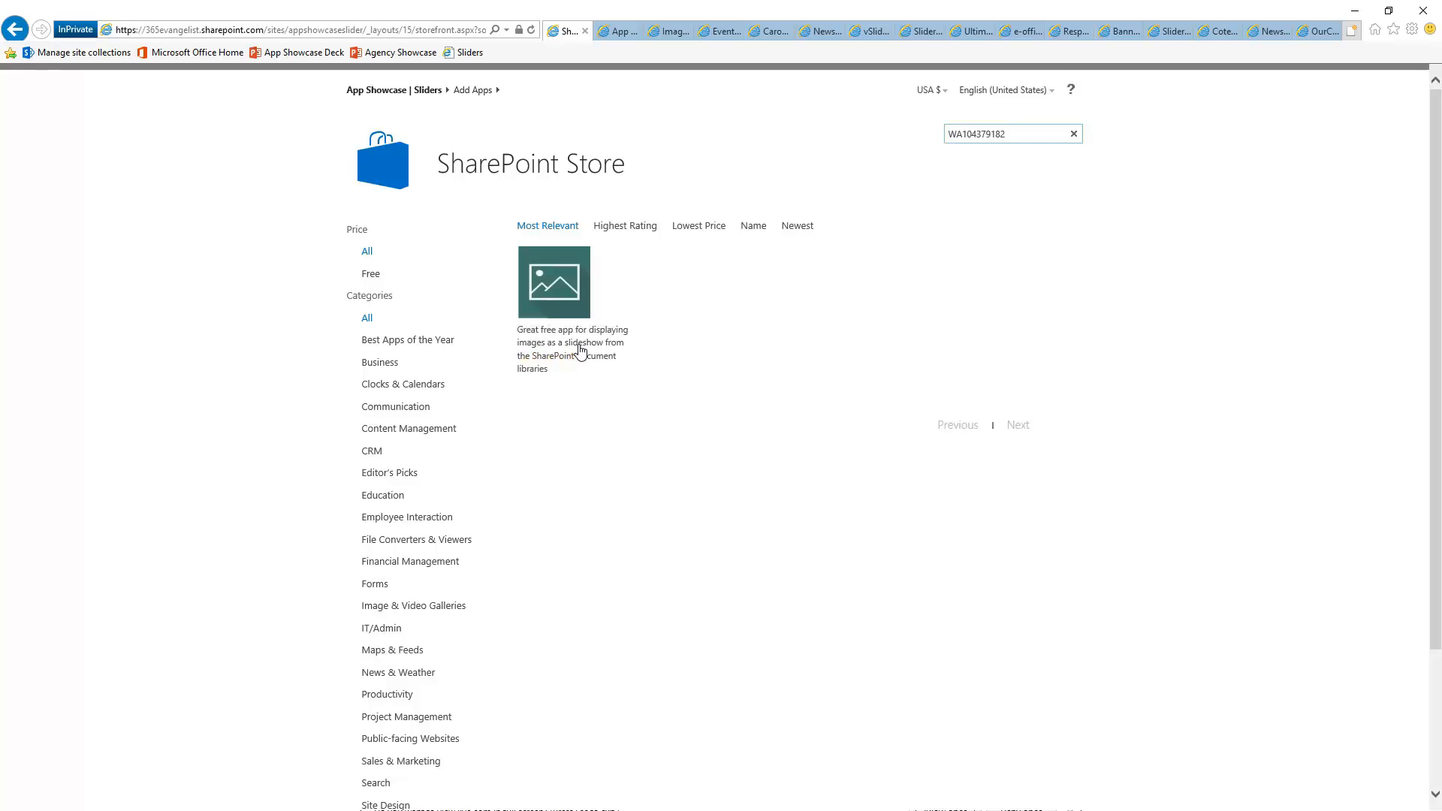
click(560, 306)
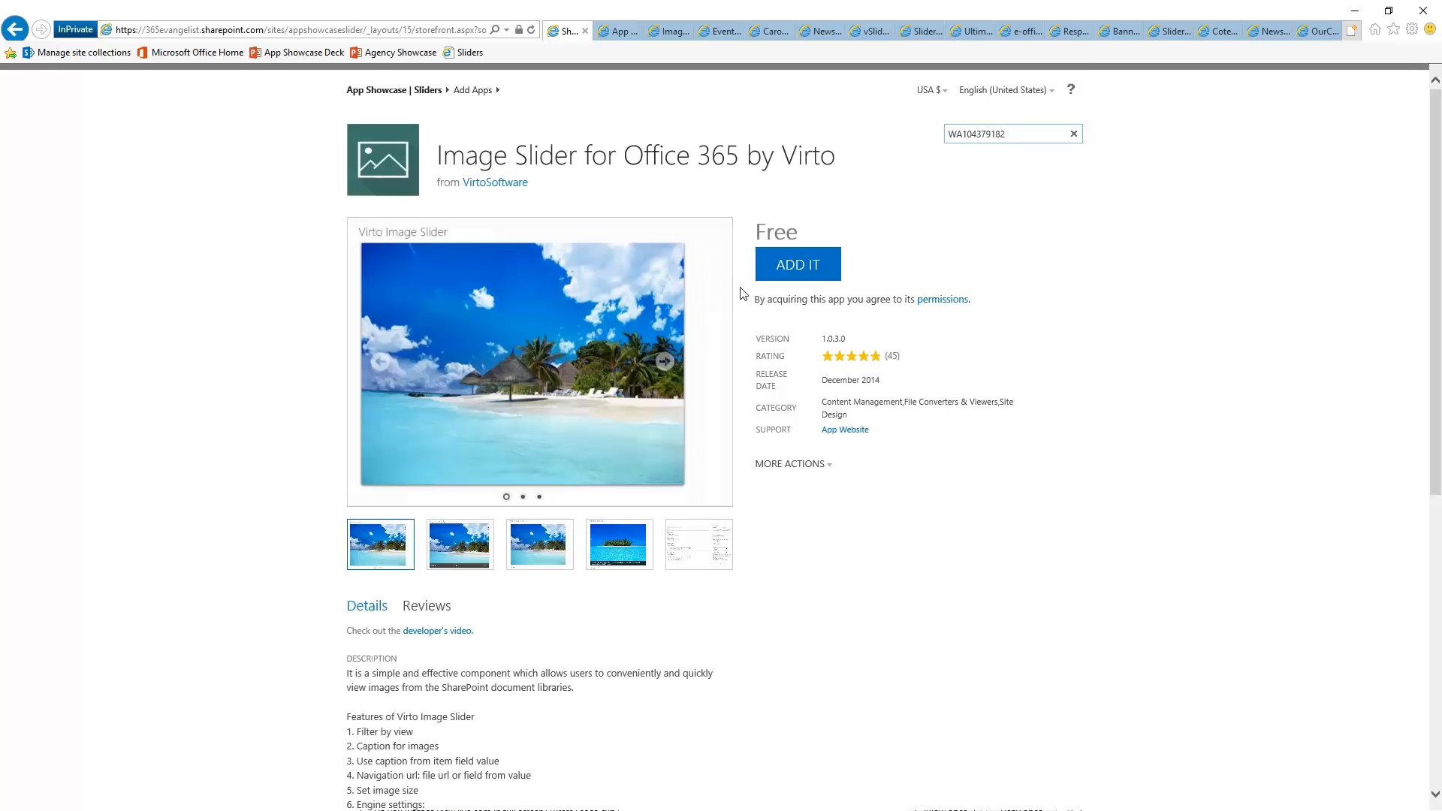
click(792, 275)
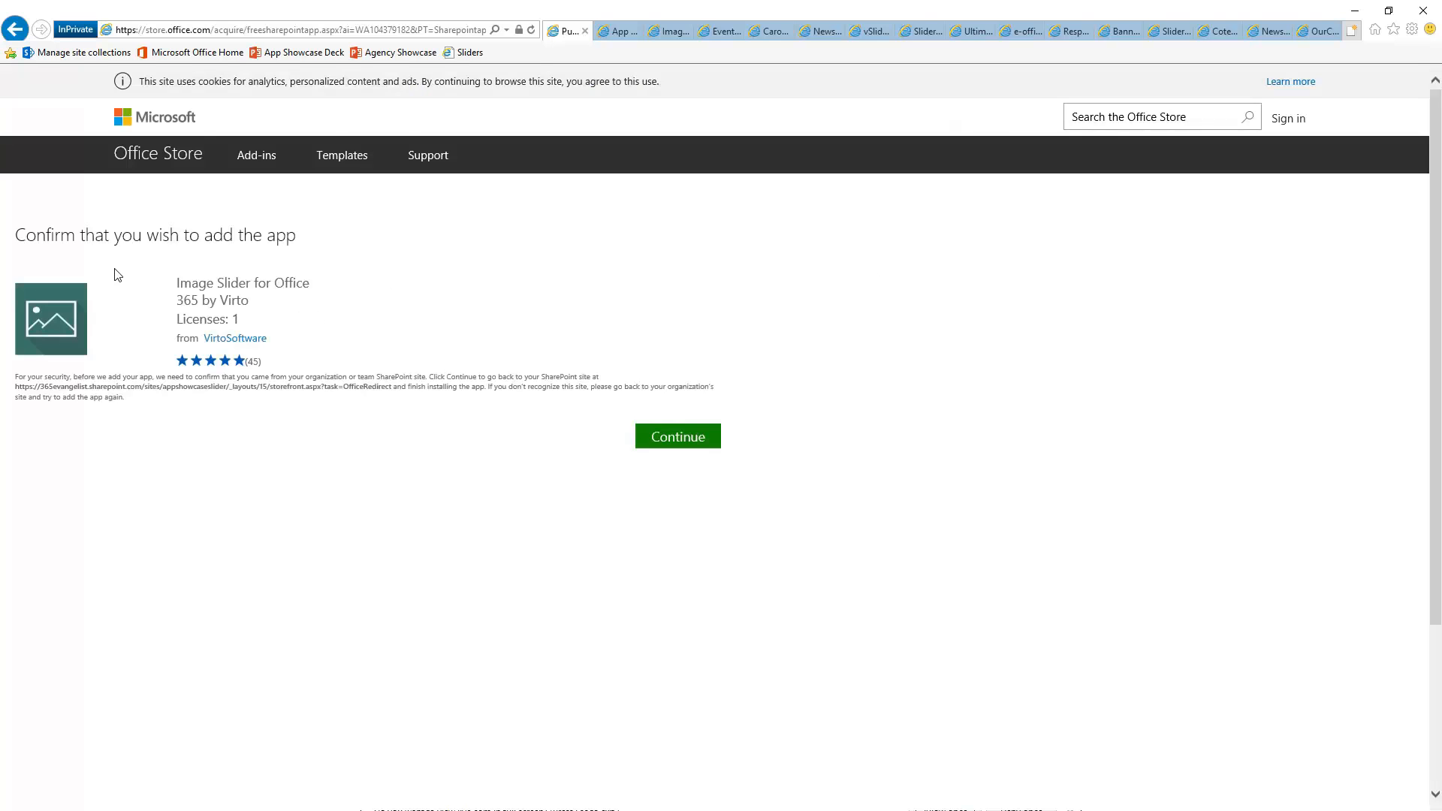
click(665, 436)
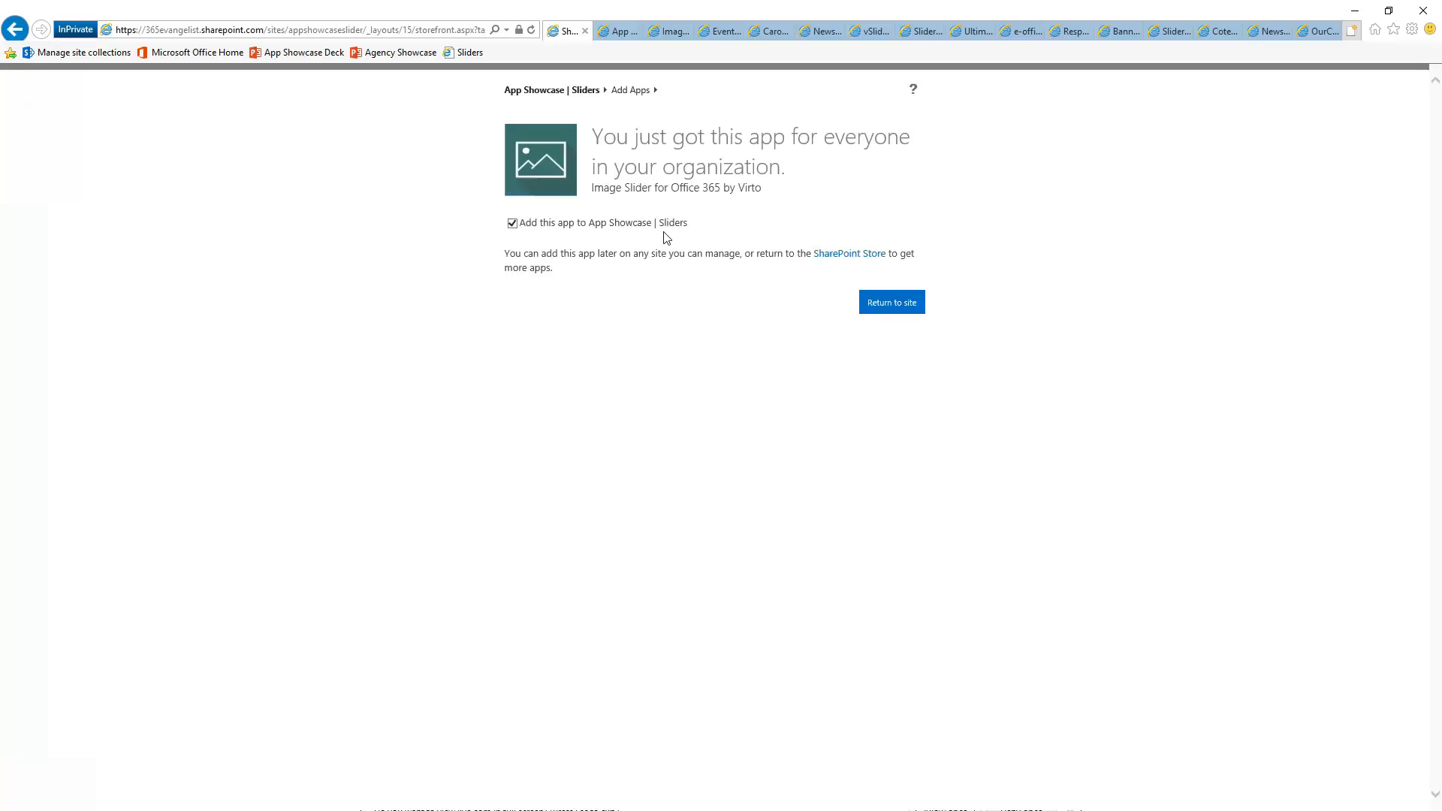
click(885, 306)
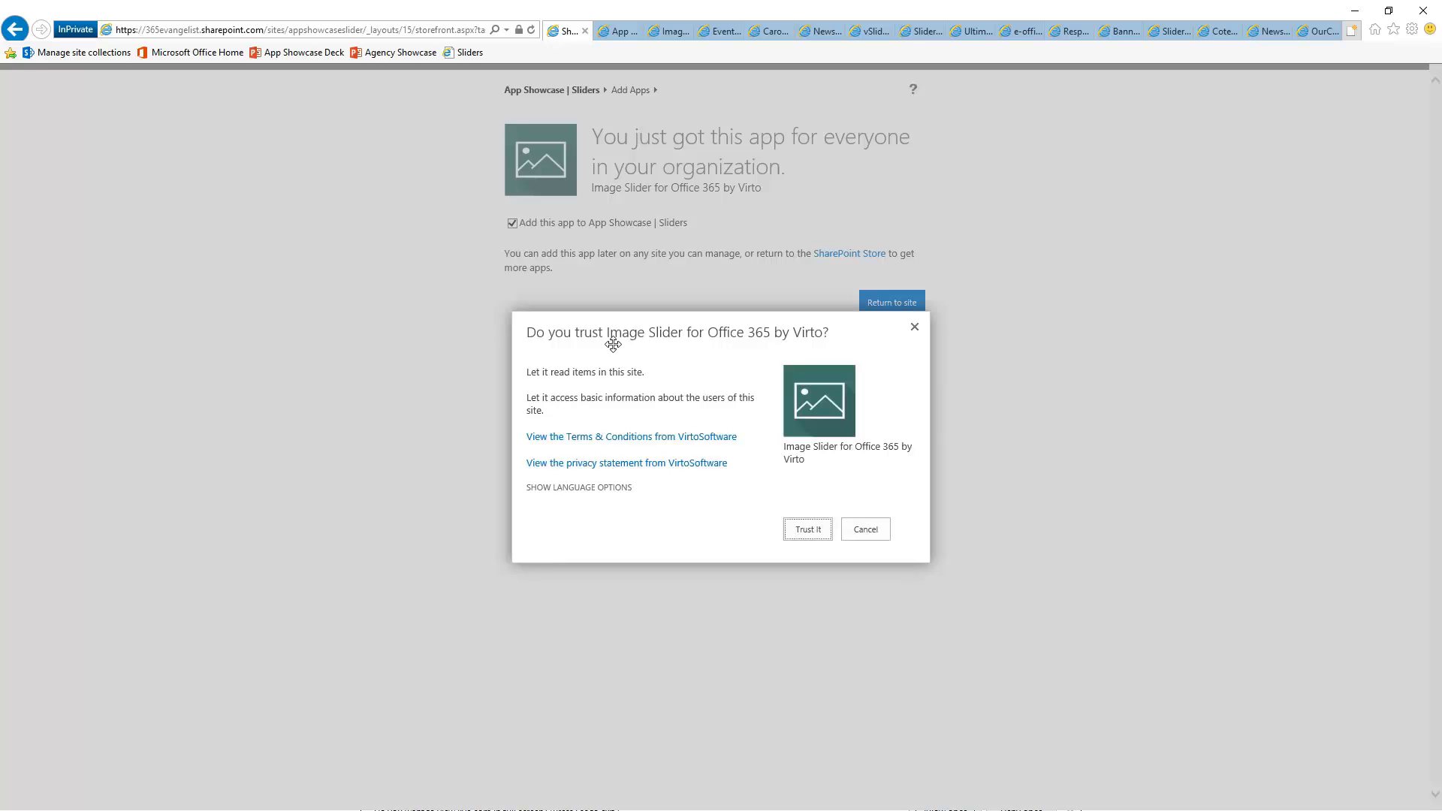
click(805, 532)
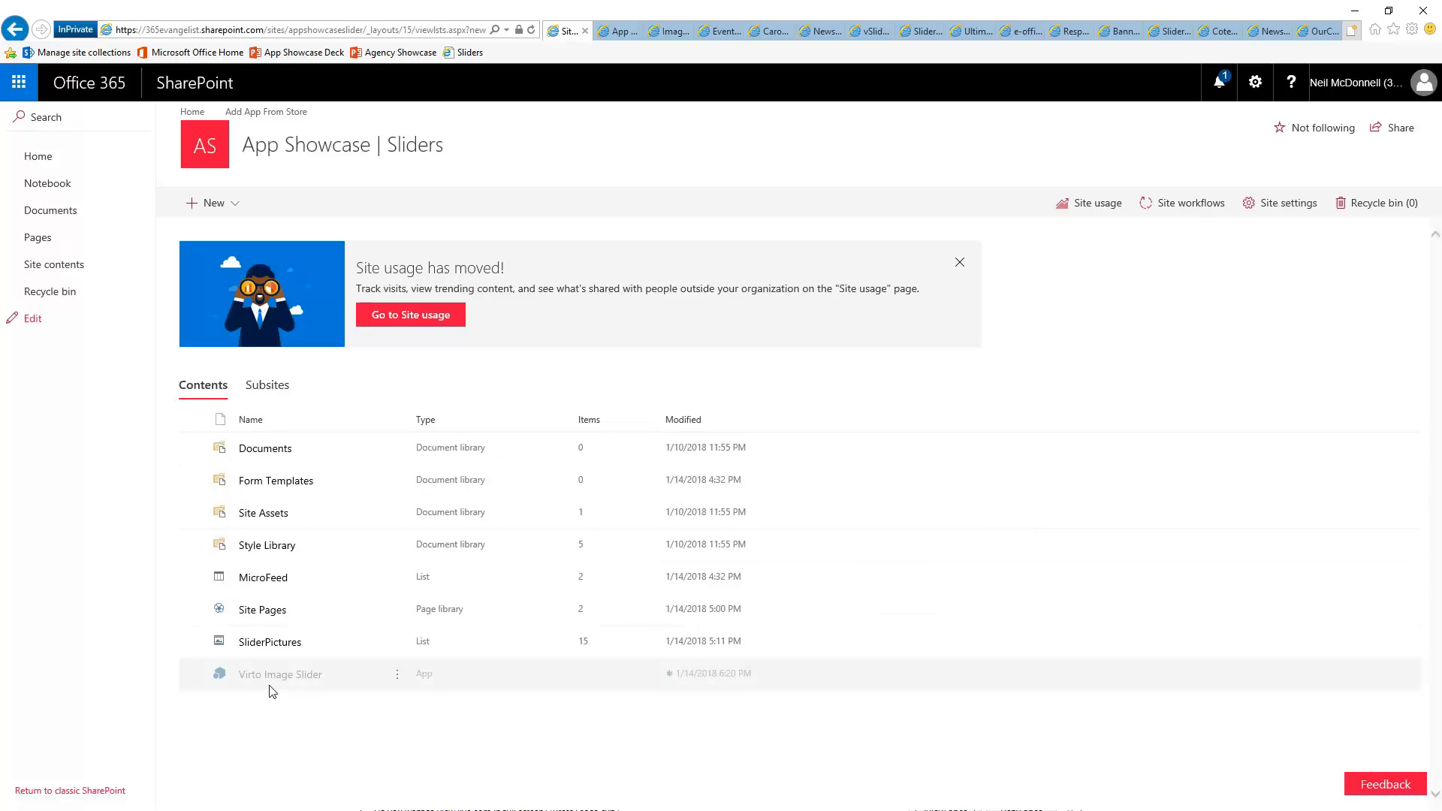
- Close the Image Slider listing on AppSource and return to the site contents of App Showcase | Sliders at normal zoom
ctrl+scroll(419, 704, up, 5)
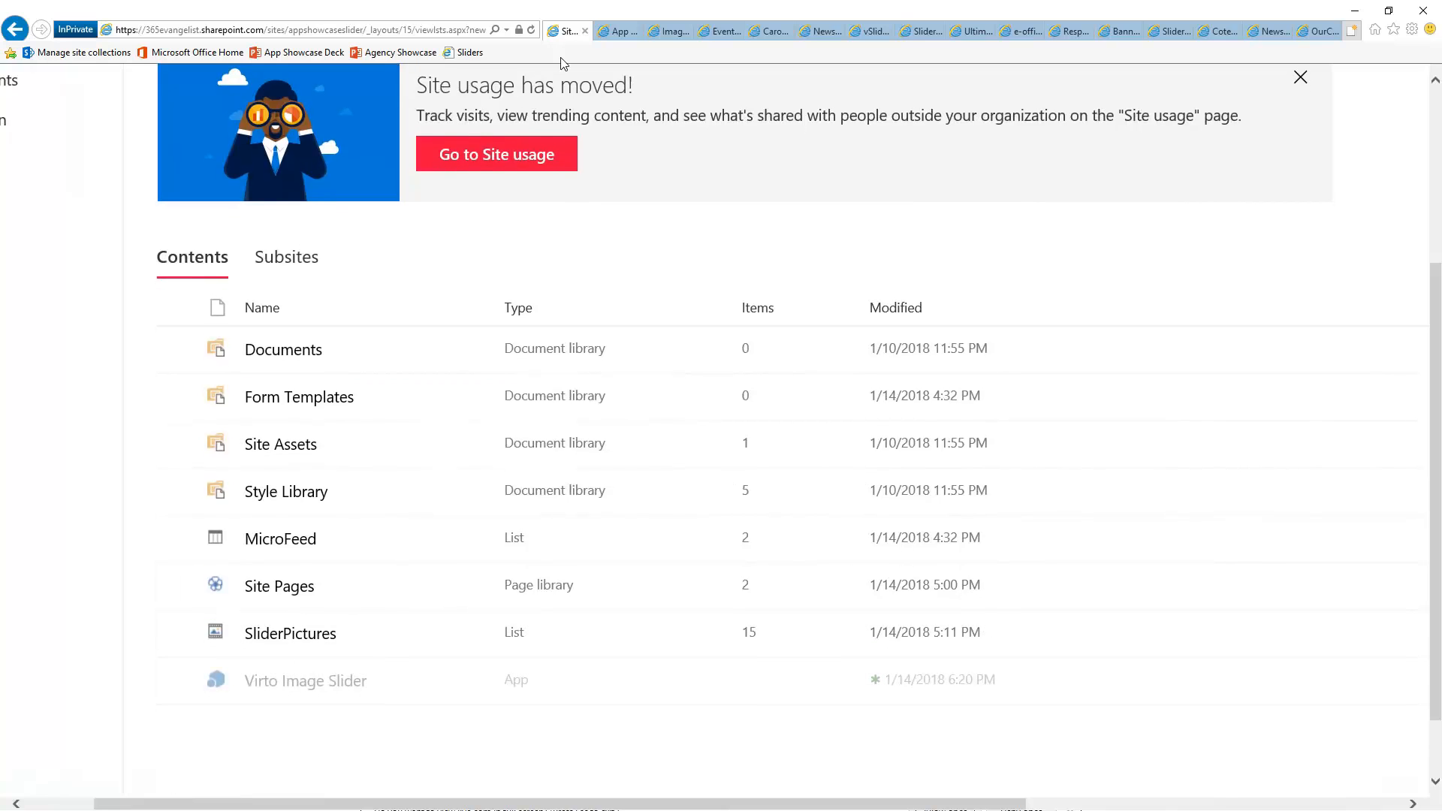
click(618, 31)
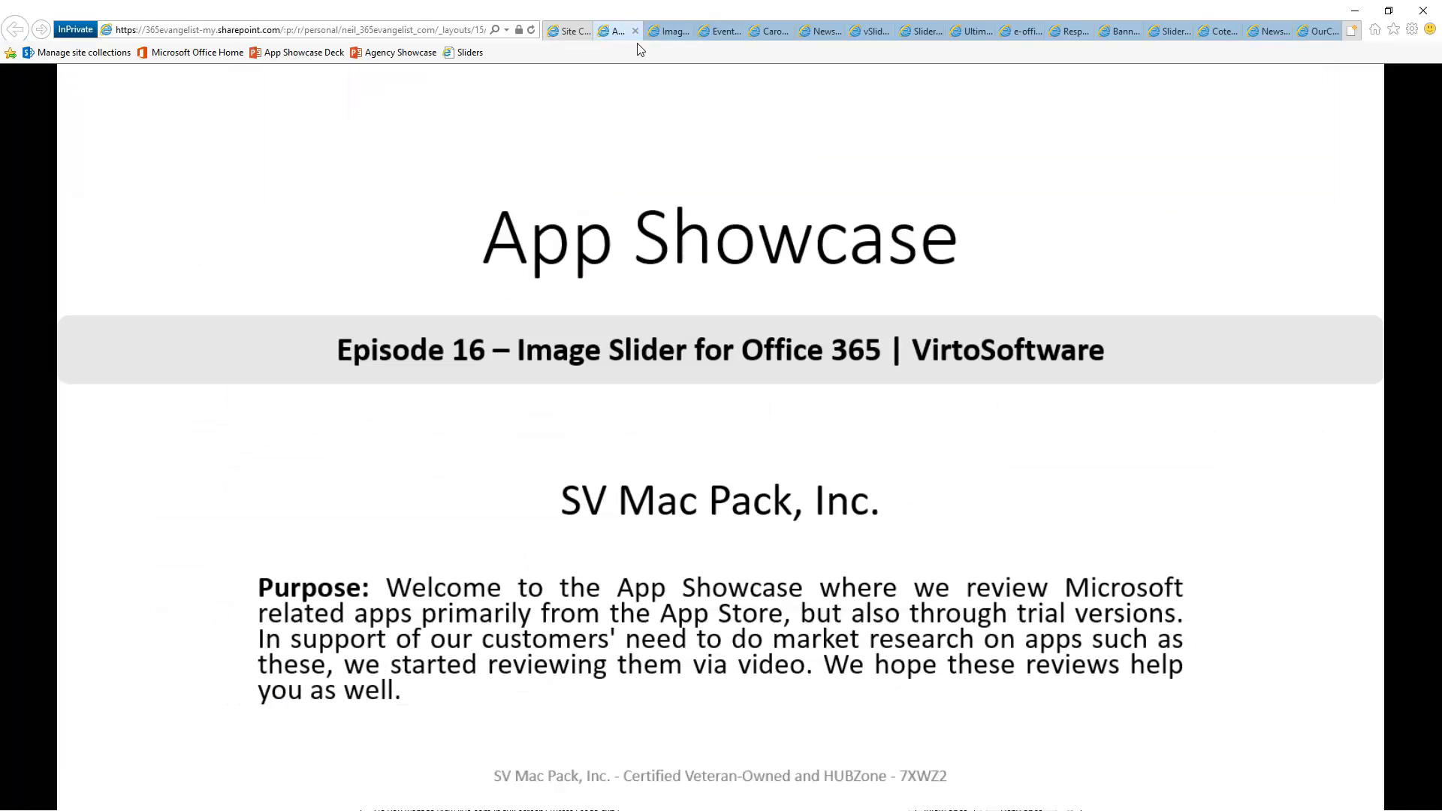
click(671, 34)
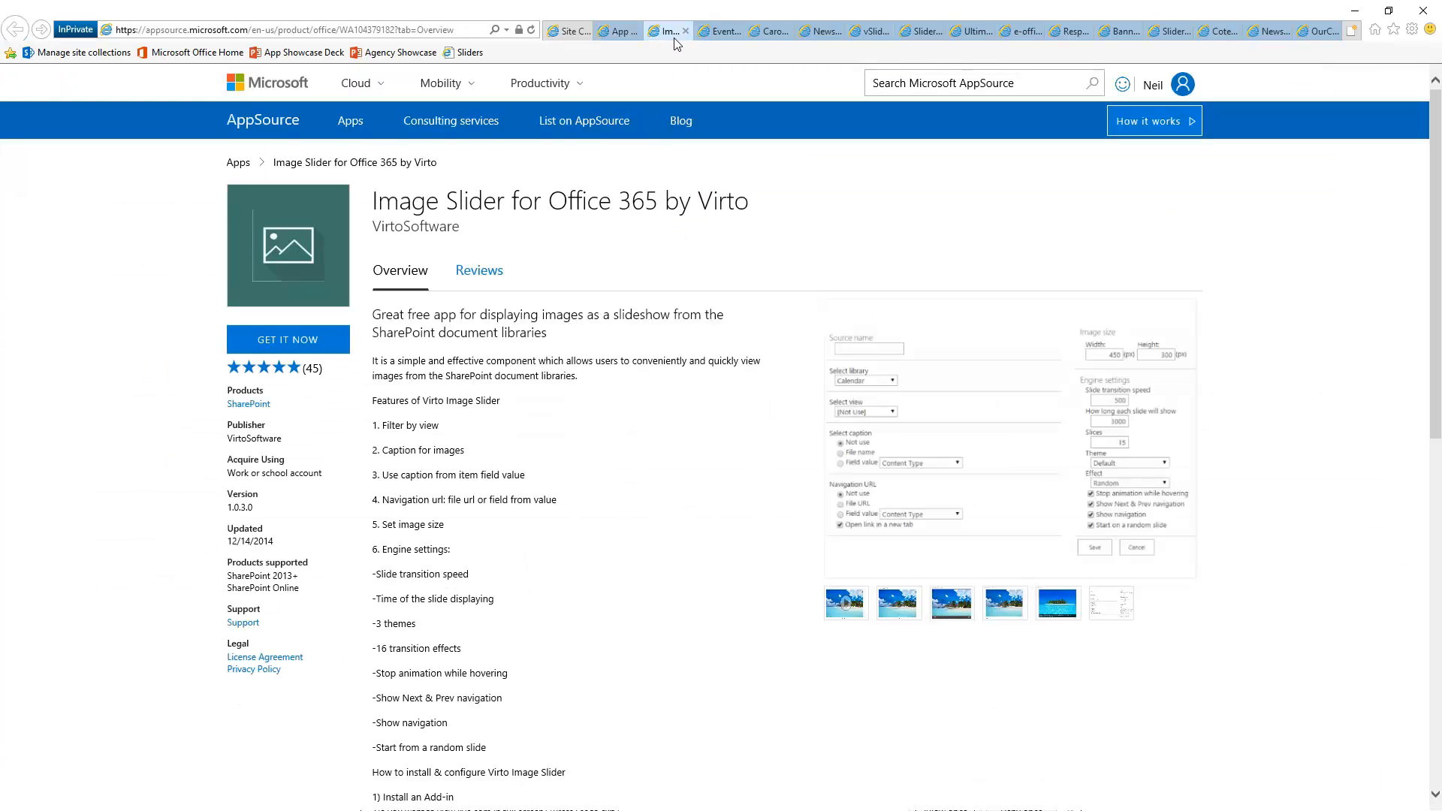
click(685, 31)
click(617, 34)
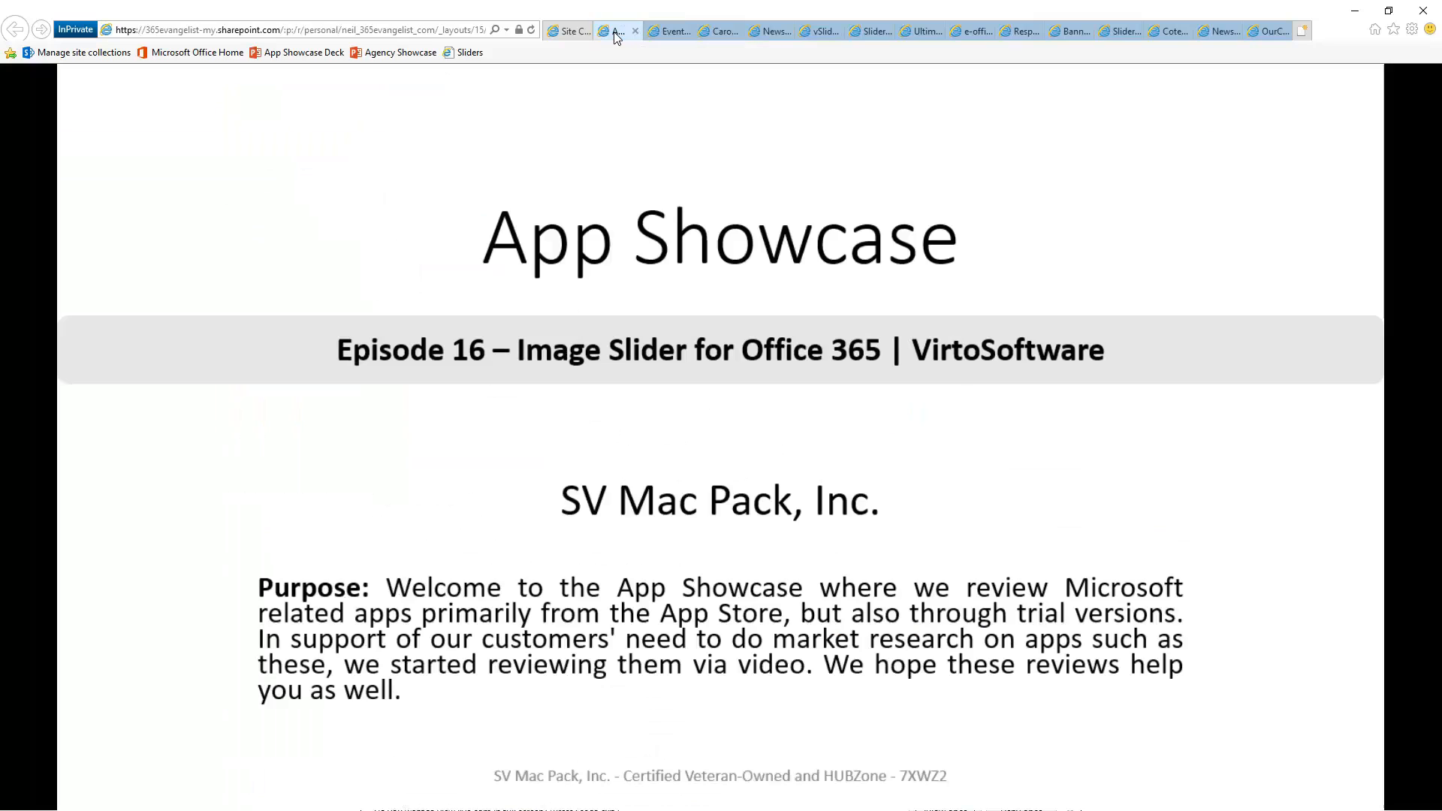
click(556, 34)
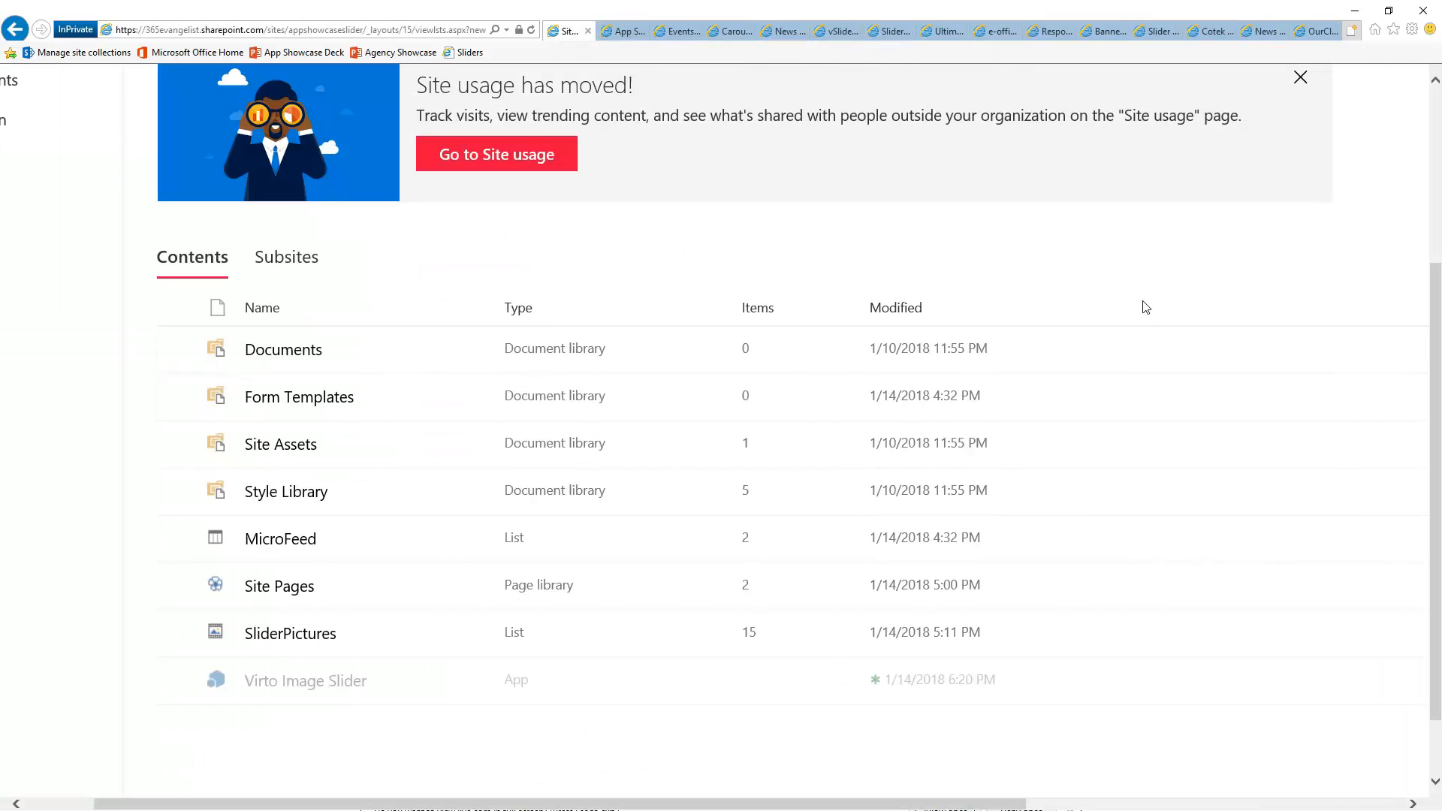
key(ctrl+0)
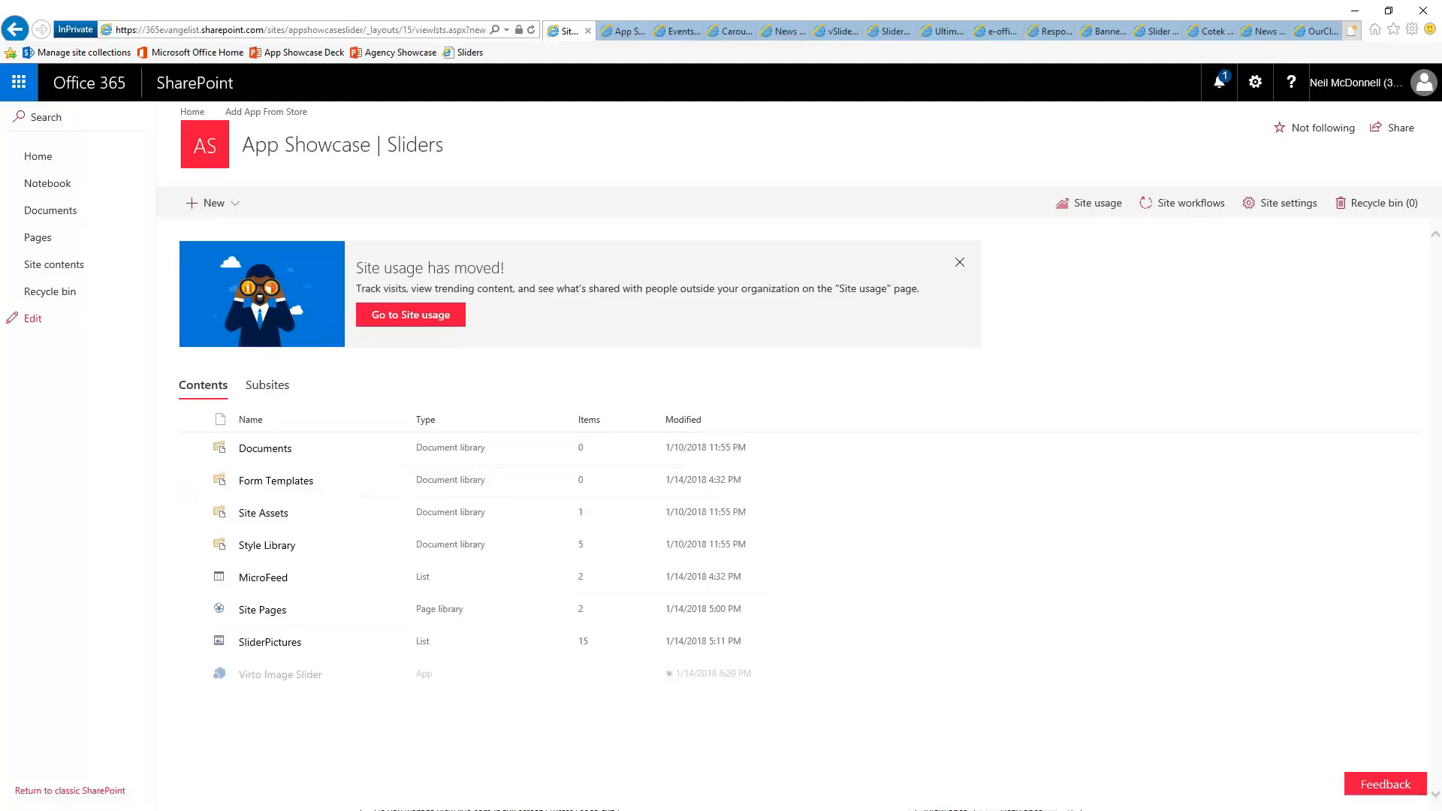
- Refresh the site contents until Virto Image Slider is available, dismissing the Site usage notice
click(532, 30)
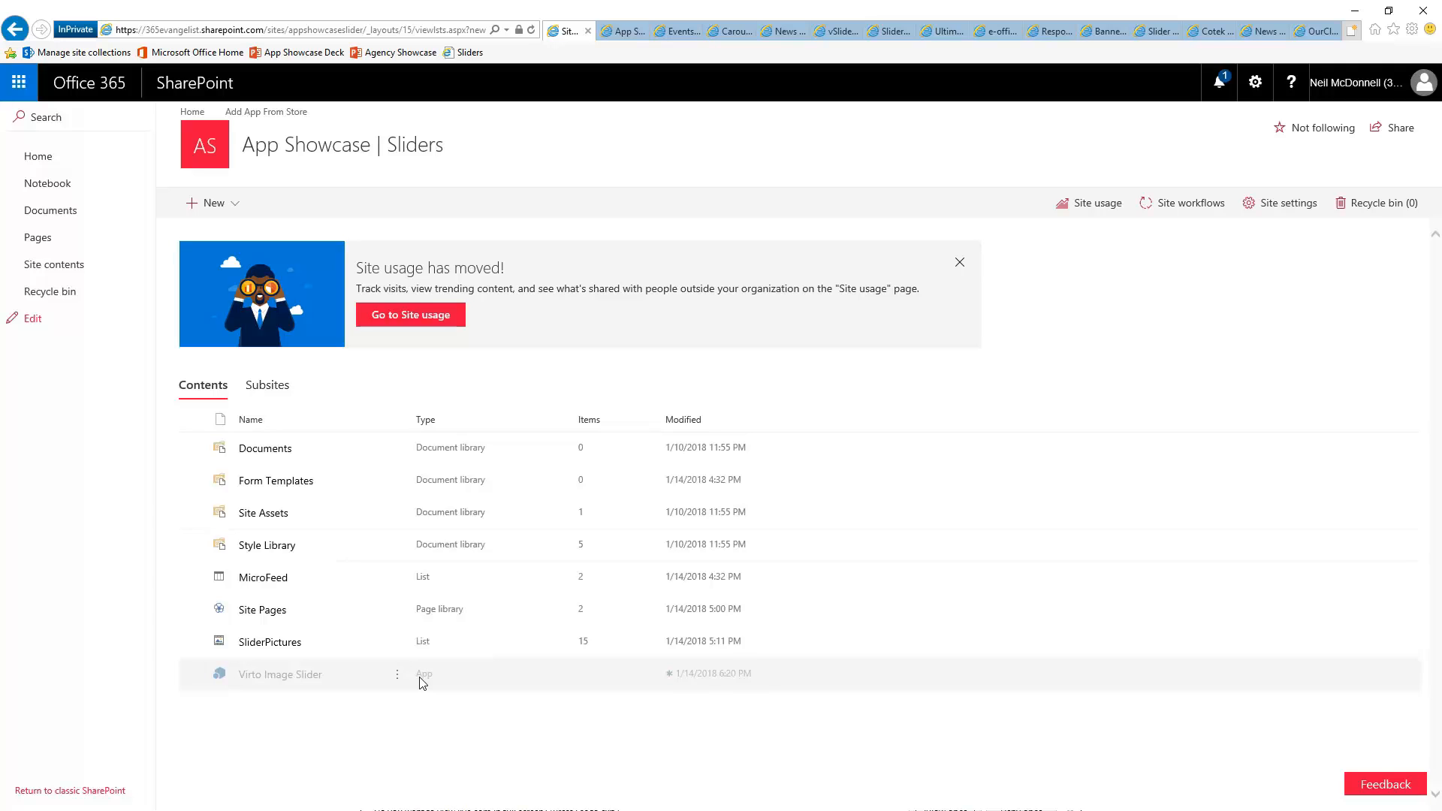
click(532, 31)
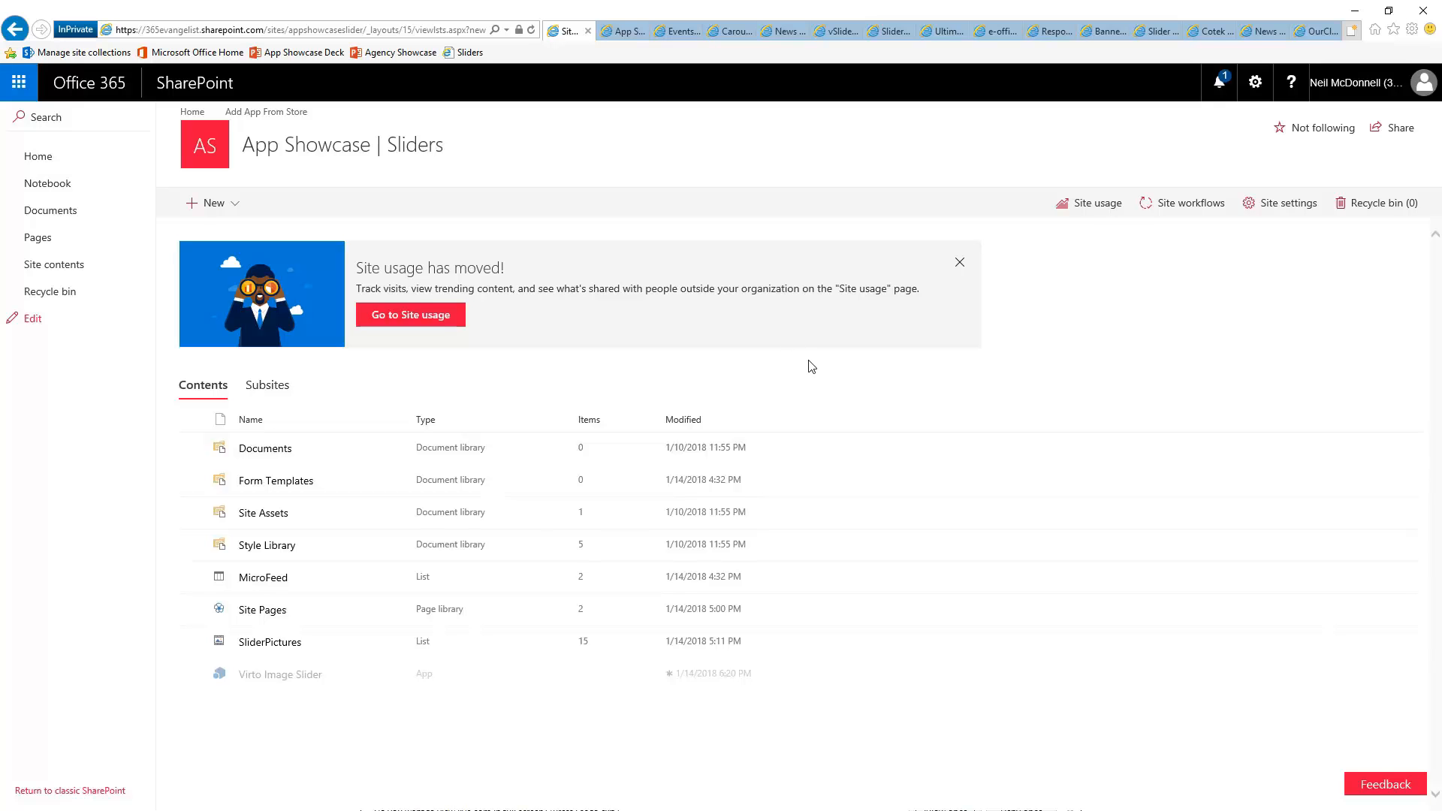
click(960, 263)
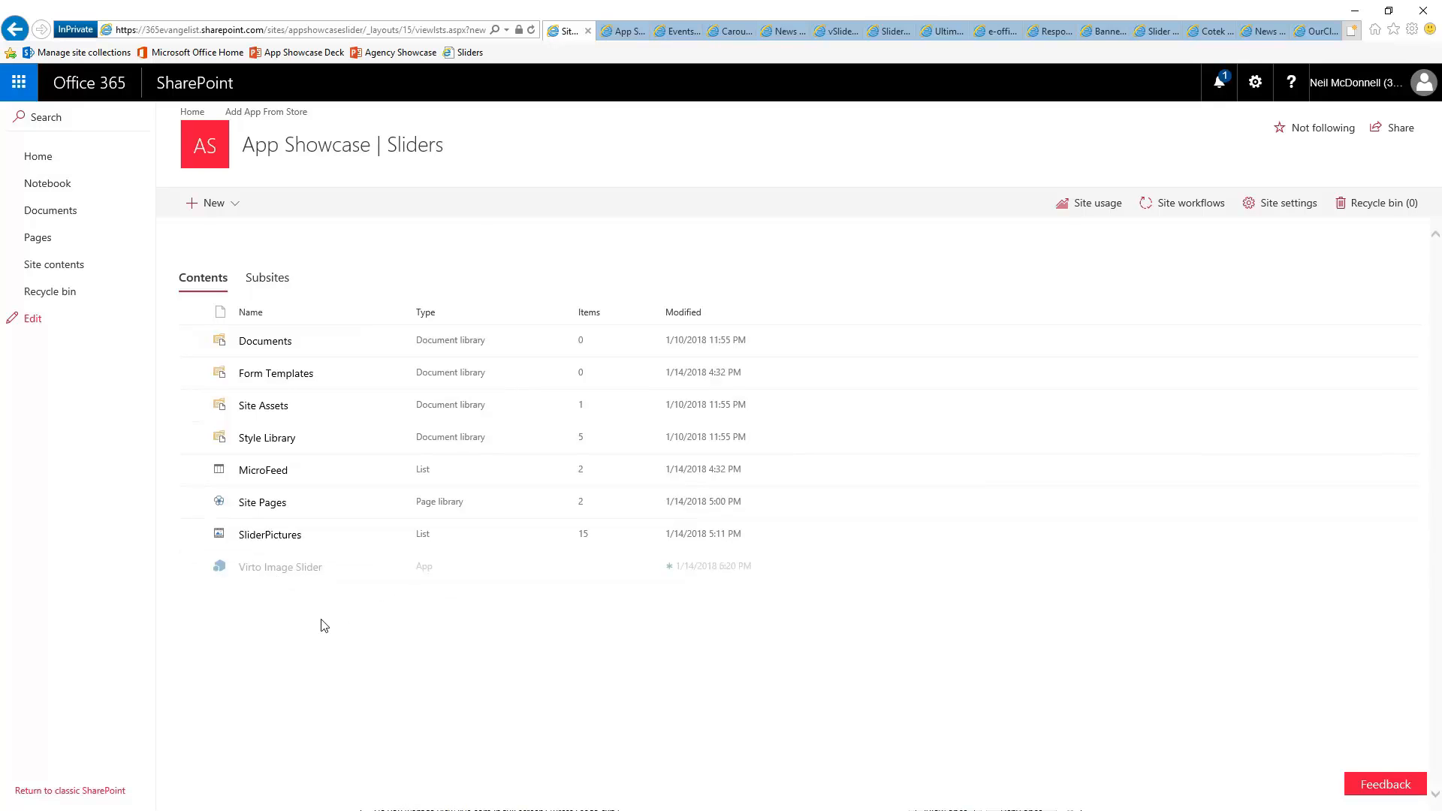
click(532, 31)
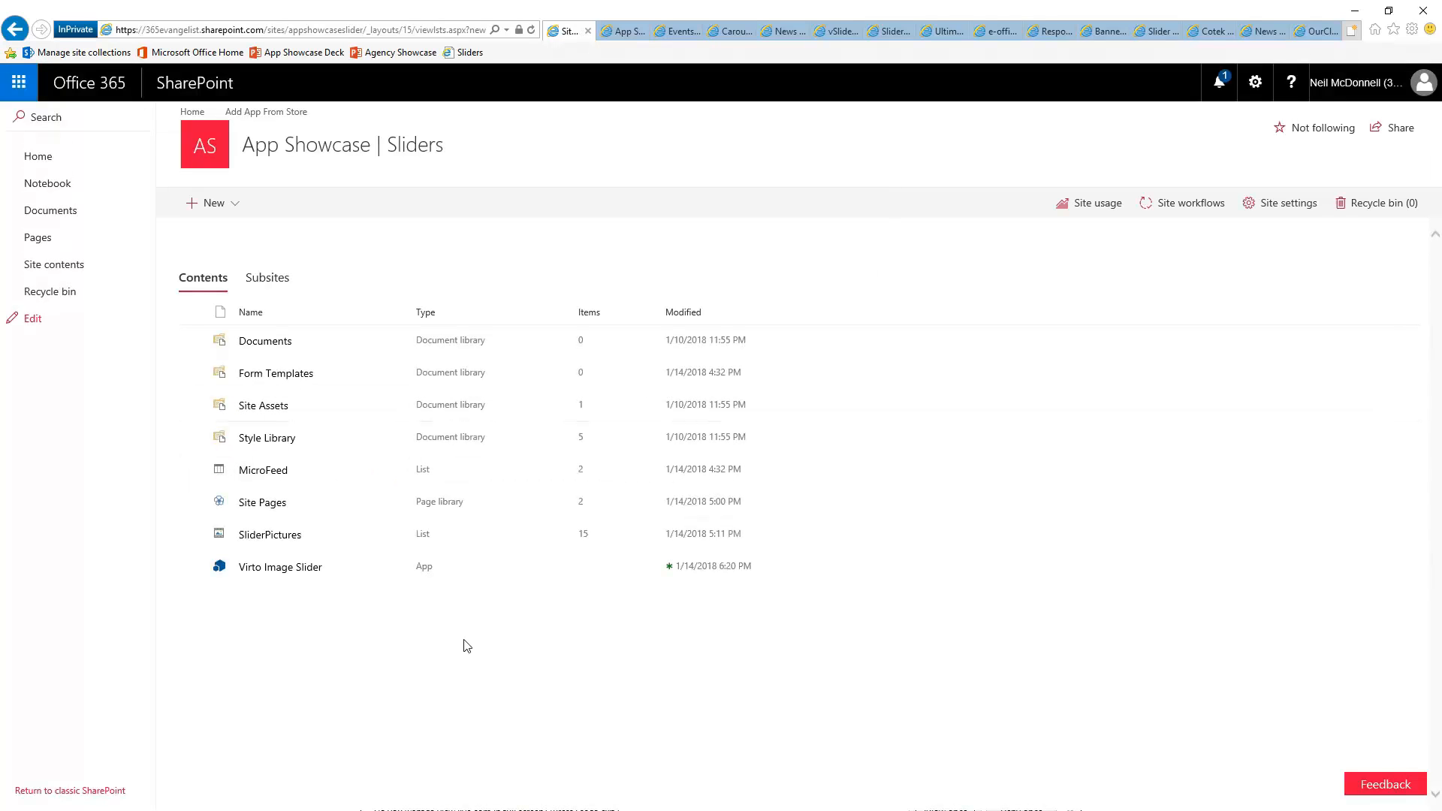
- Open Virto Image Slider from the site contents and start a new data source named SliderPictures using the Site Assets library
click(278, 569)
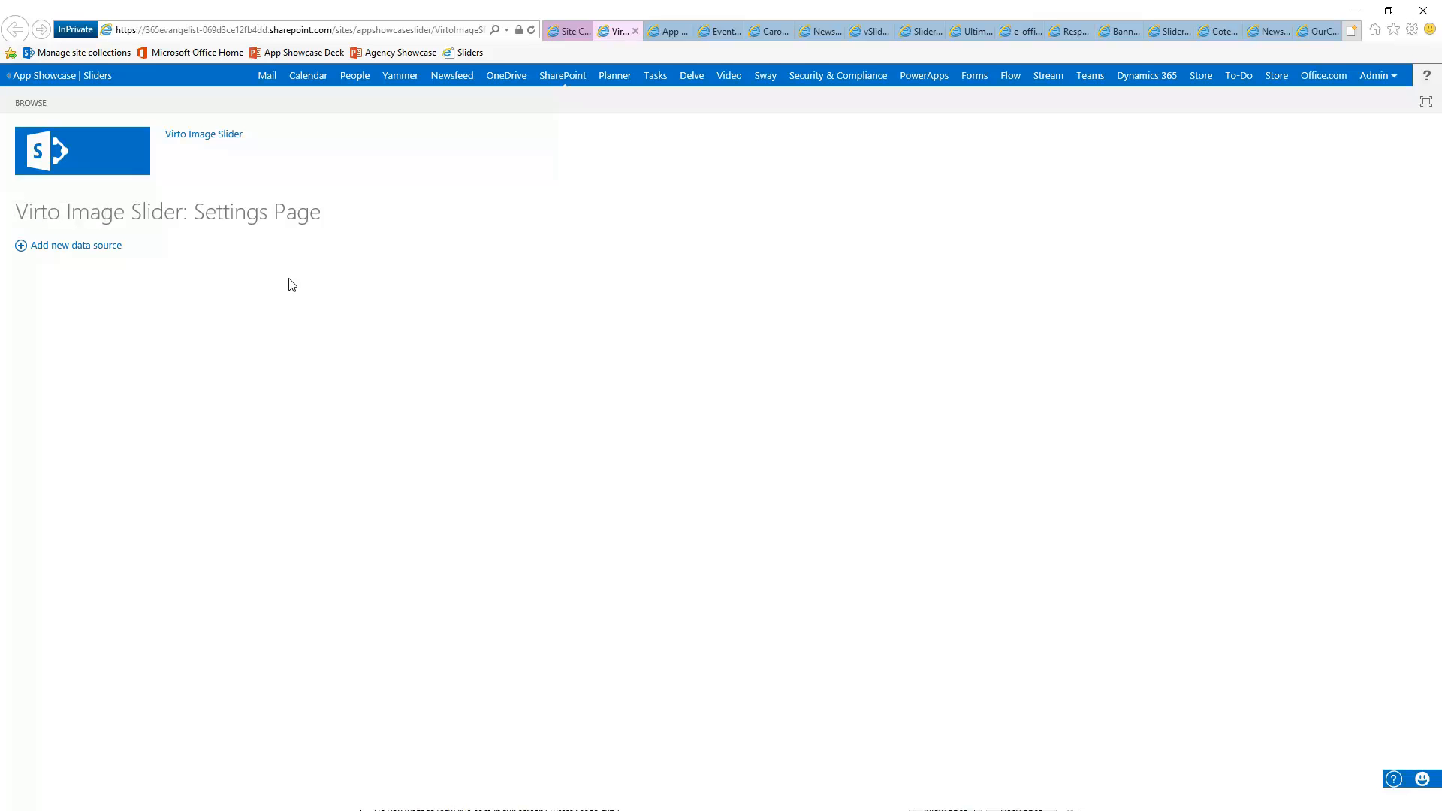
click(42, 248)
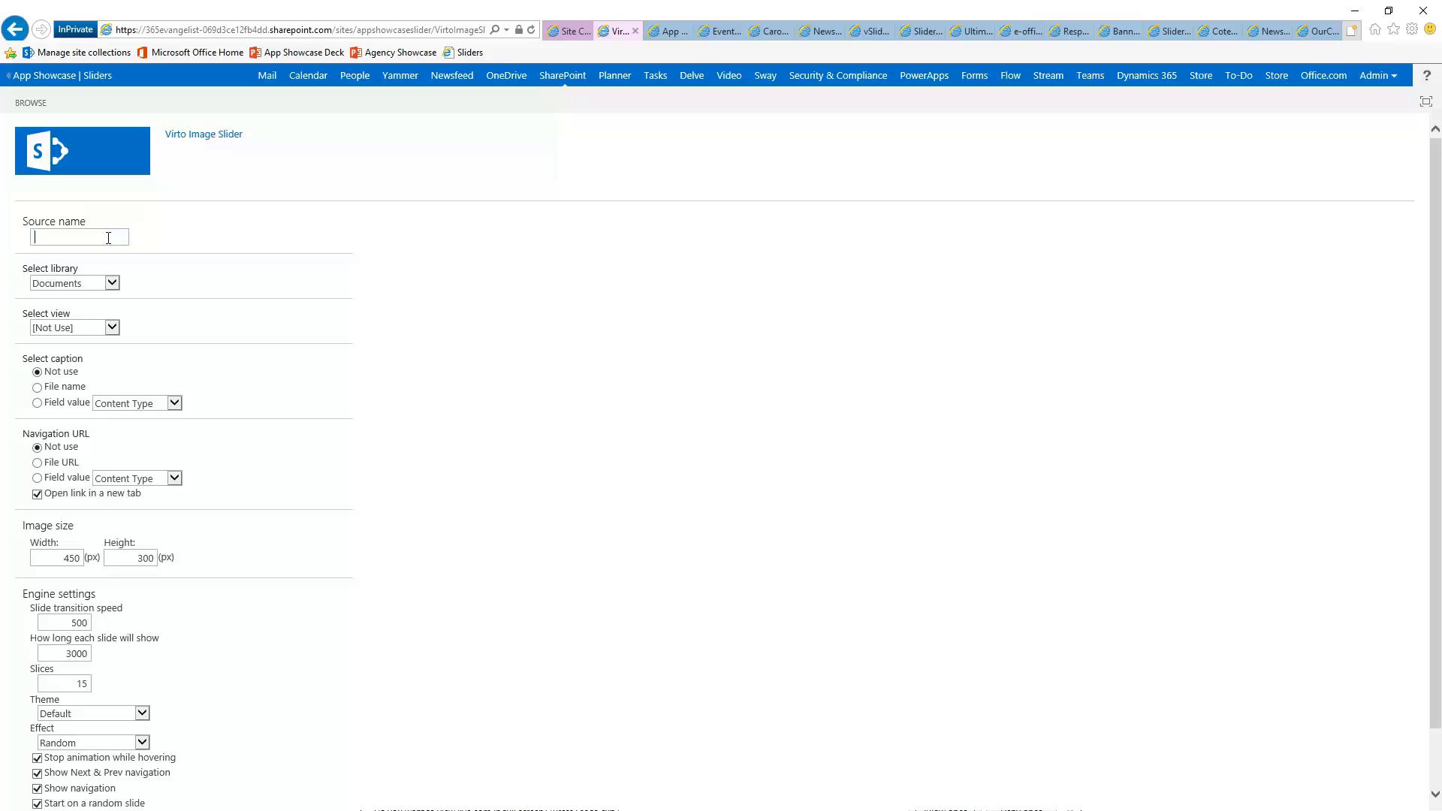
click(111, 283)
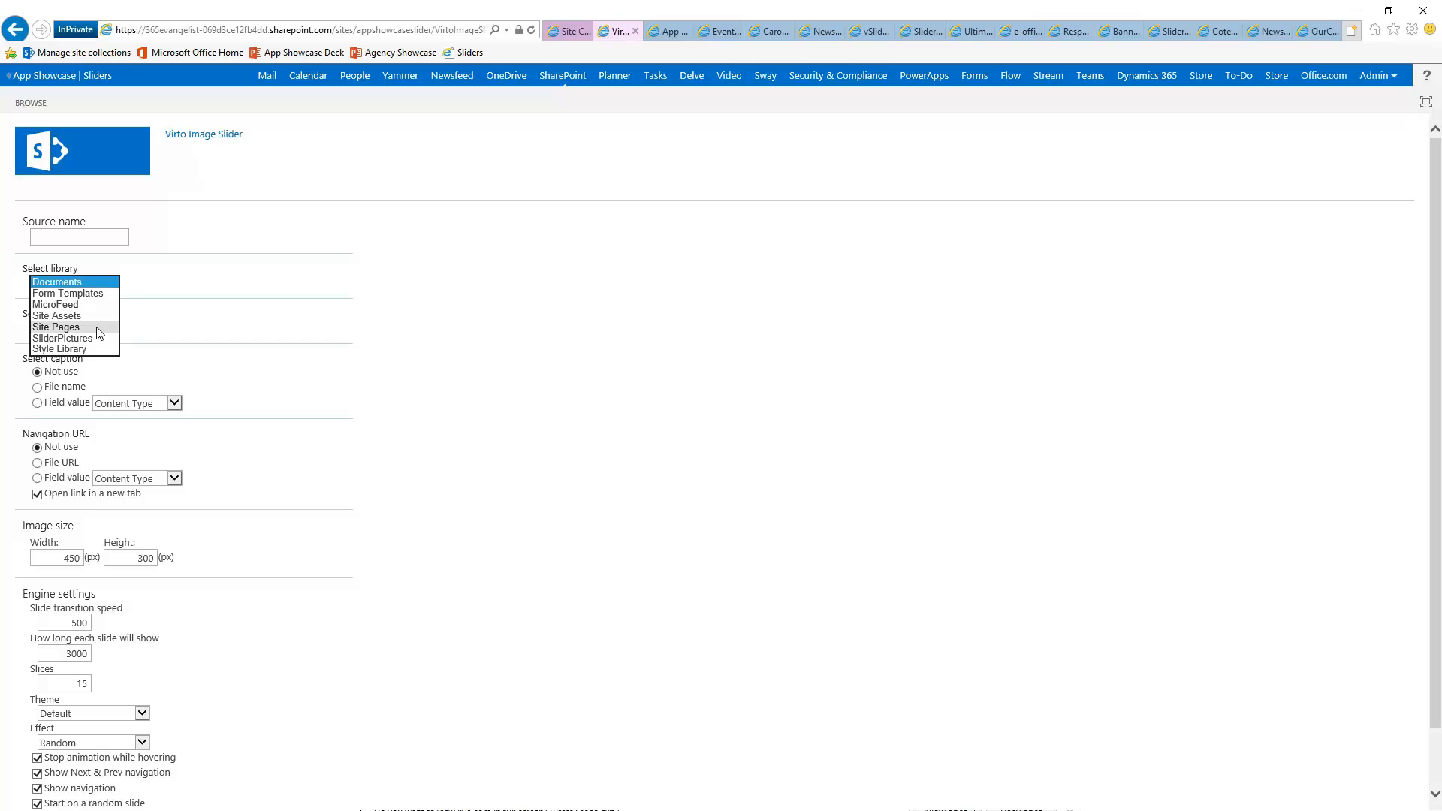
click(93, 316)
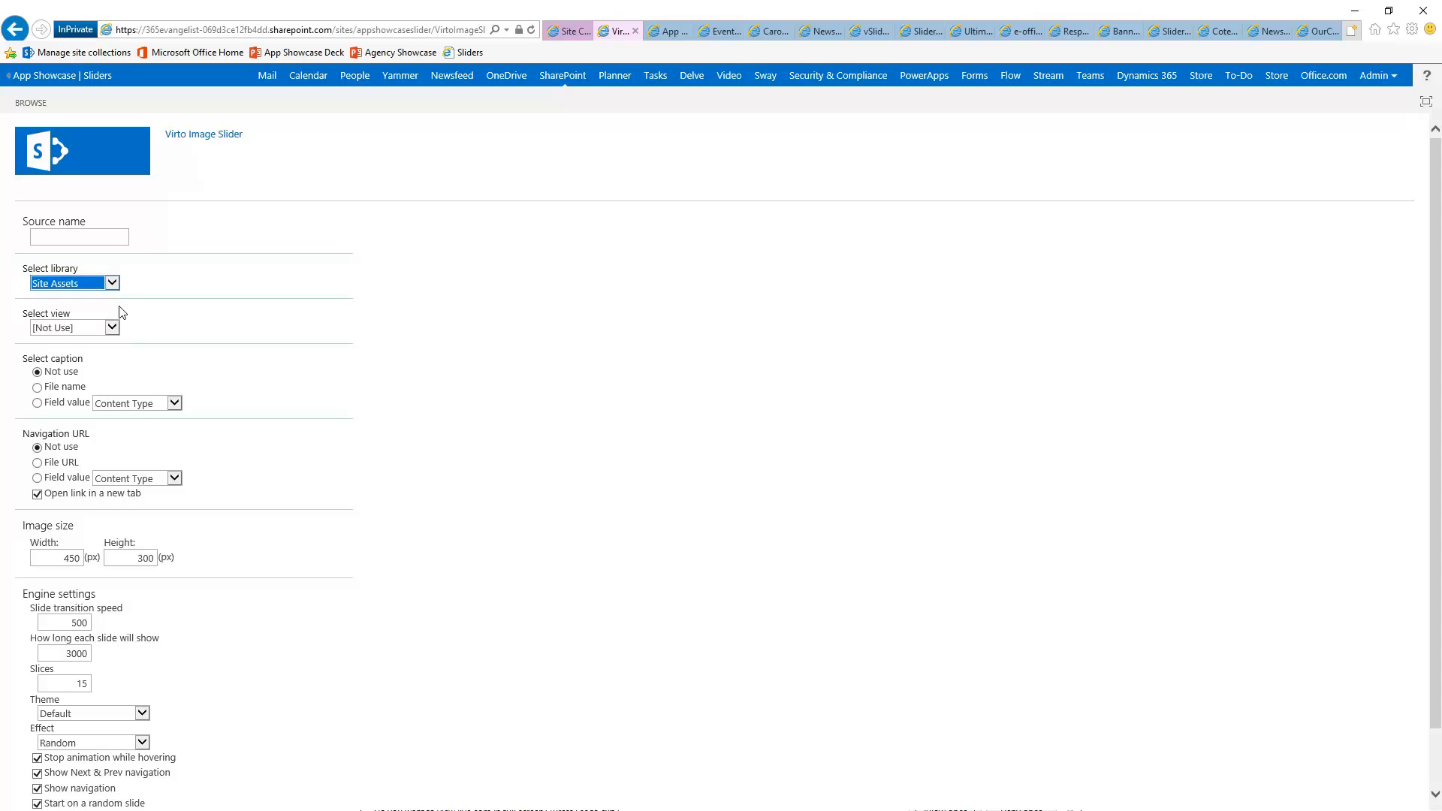
click(225, 290)
click(107, 239)
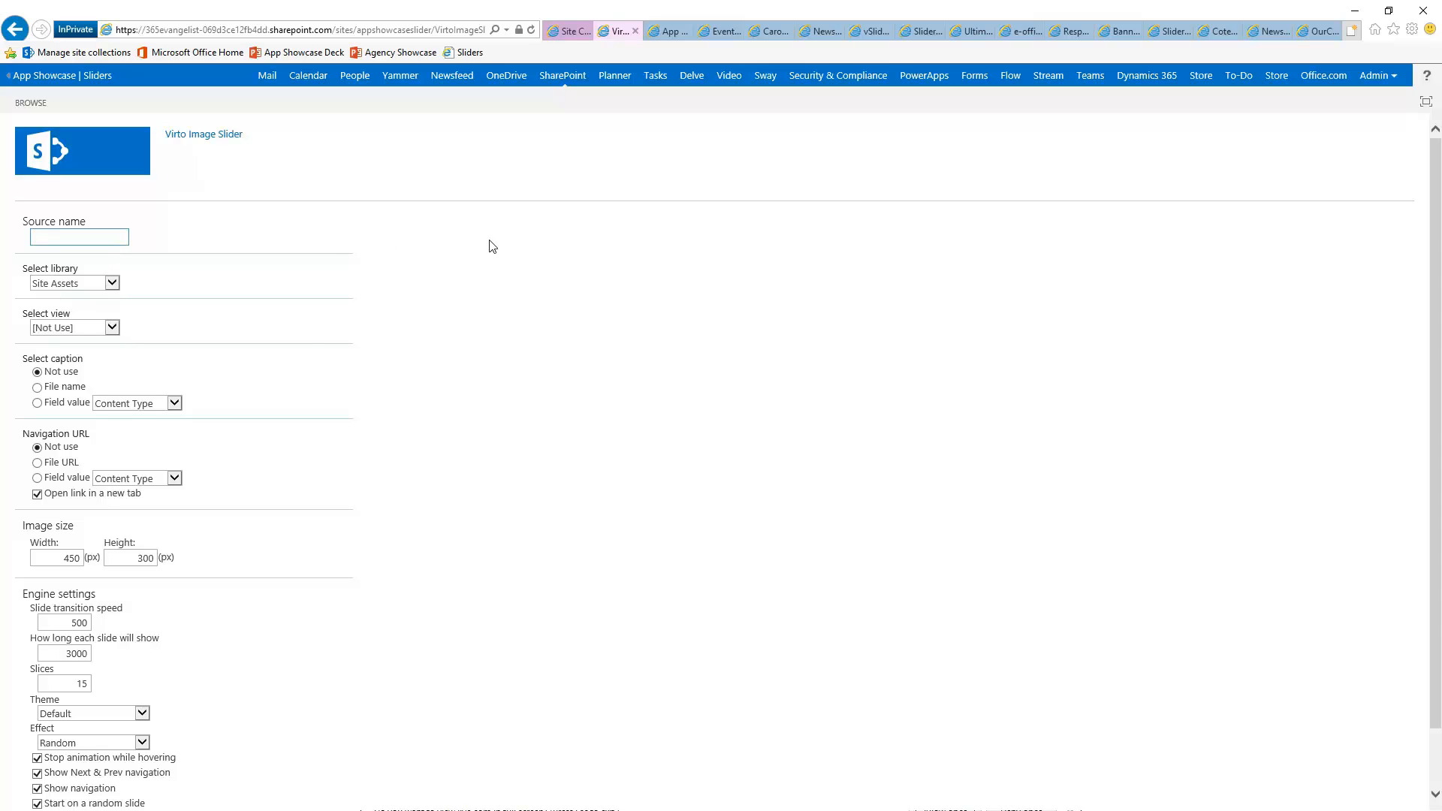
text(SliderPictures)
- Set the data source's view to All Documents and keep Site Assets as its library
click(116, 328)
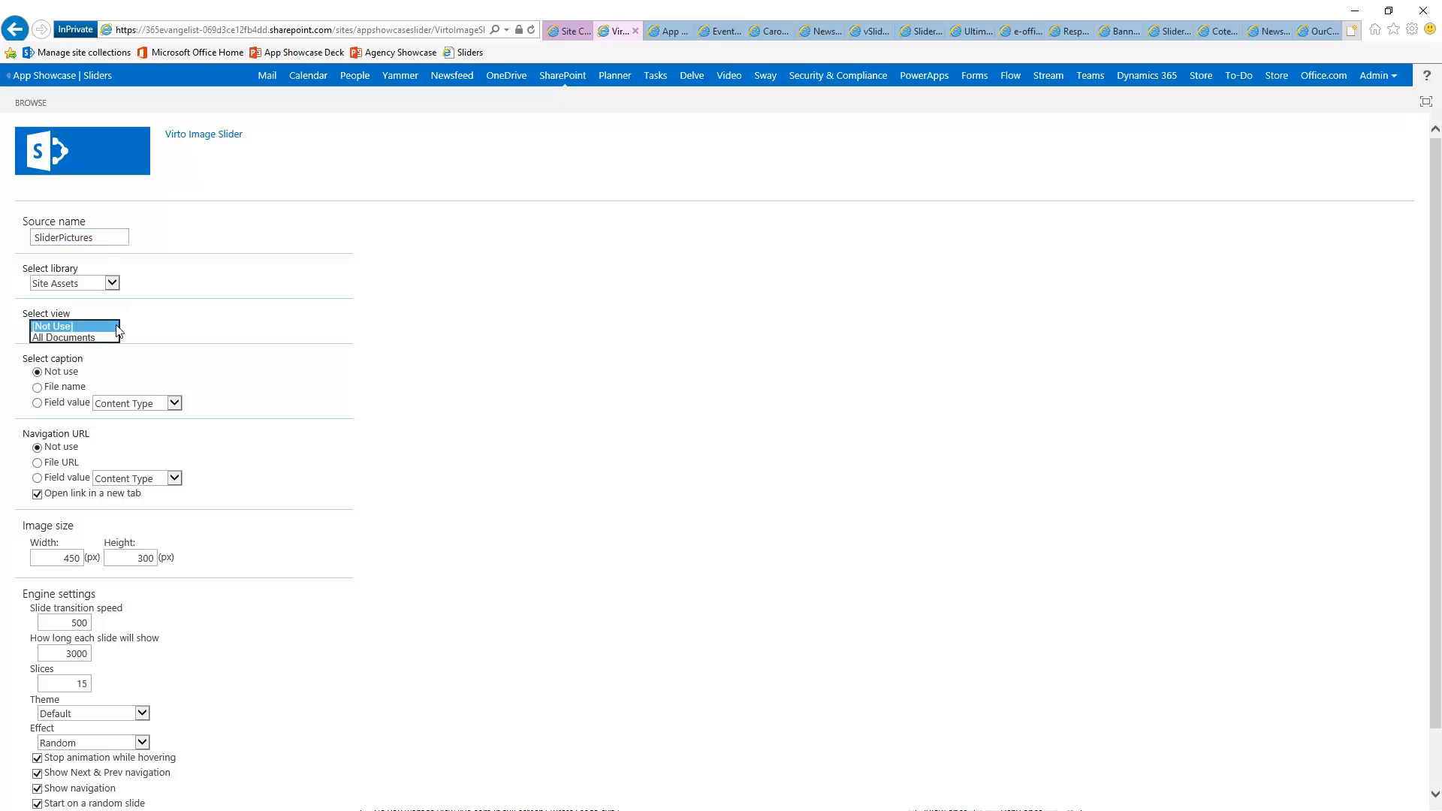
click(112, 336)
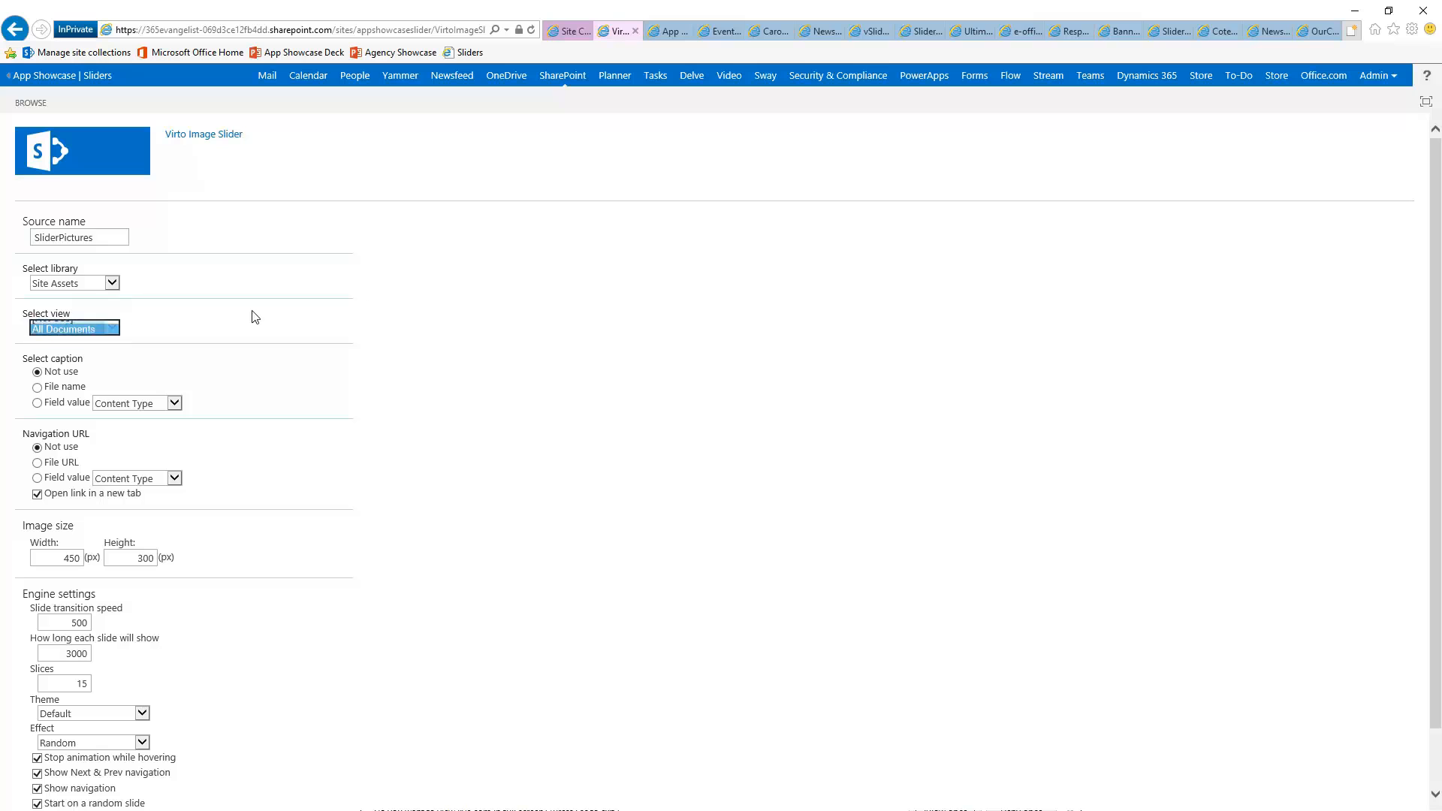
click(112, 283)
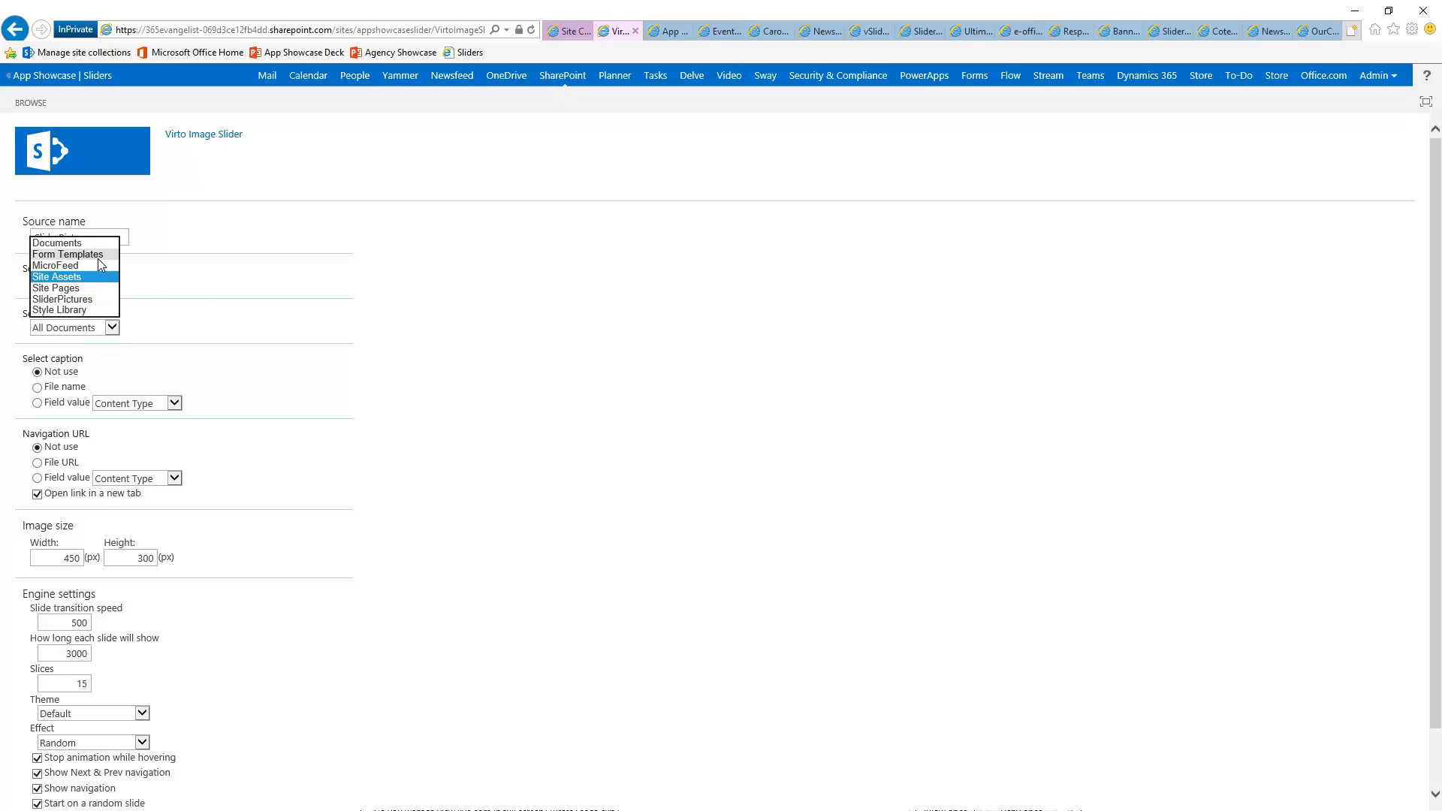
click(152, 283)
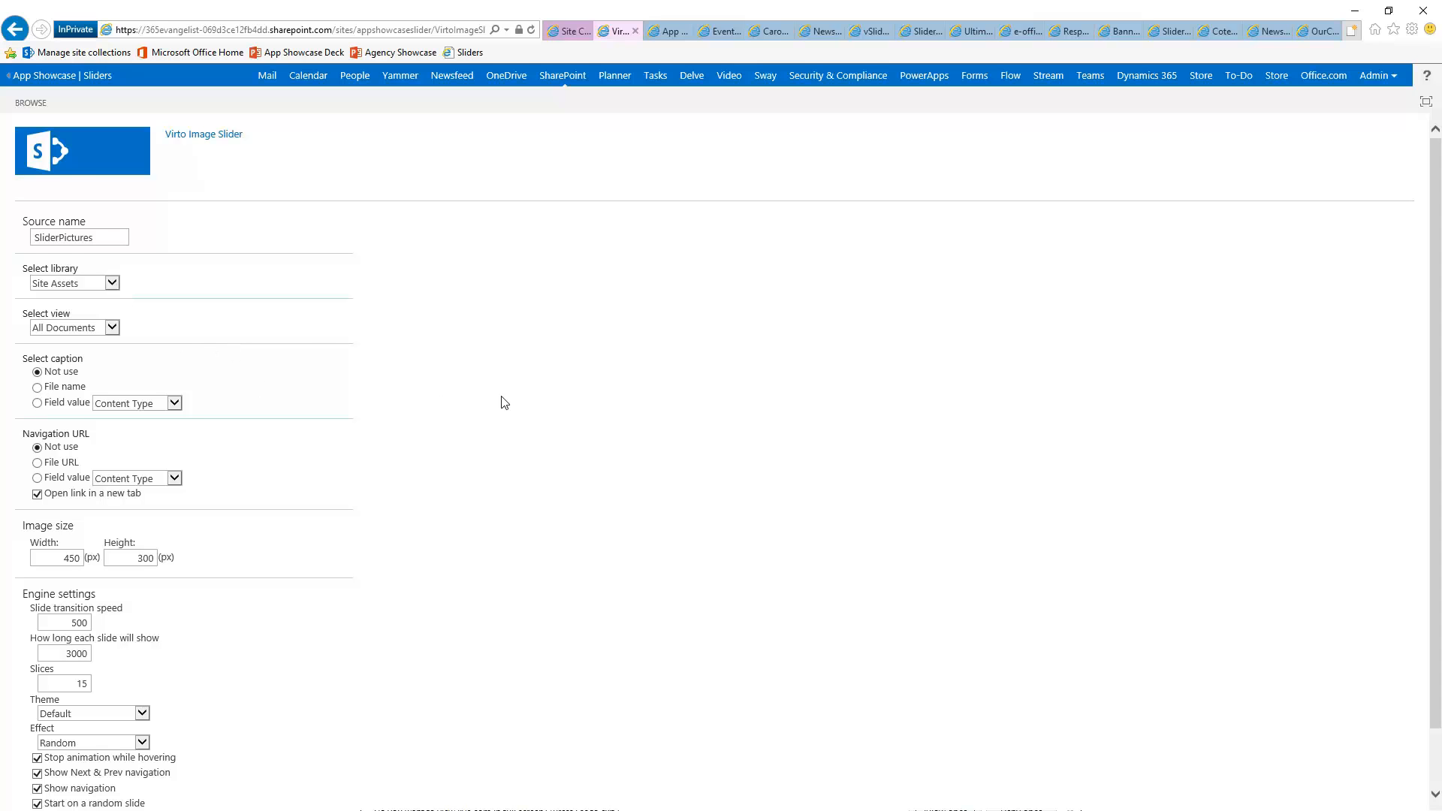
- Set the slide transition speed to 15 and how long each slide will show to 30
scroll(503, 403, down, 2)
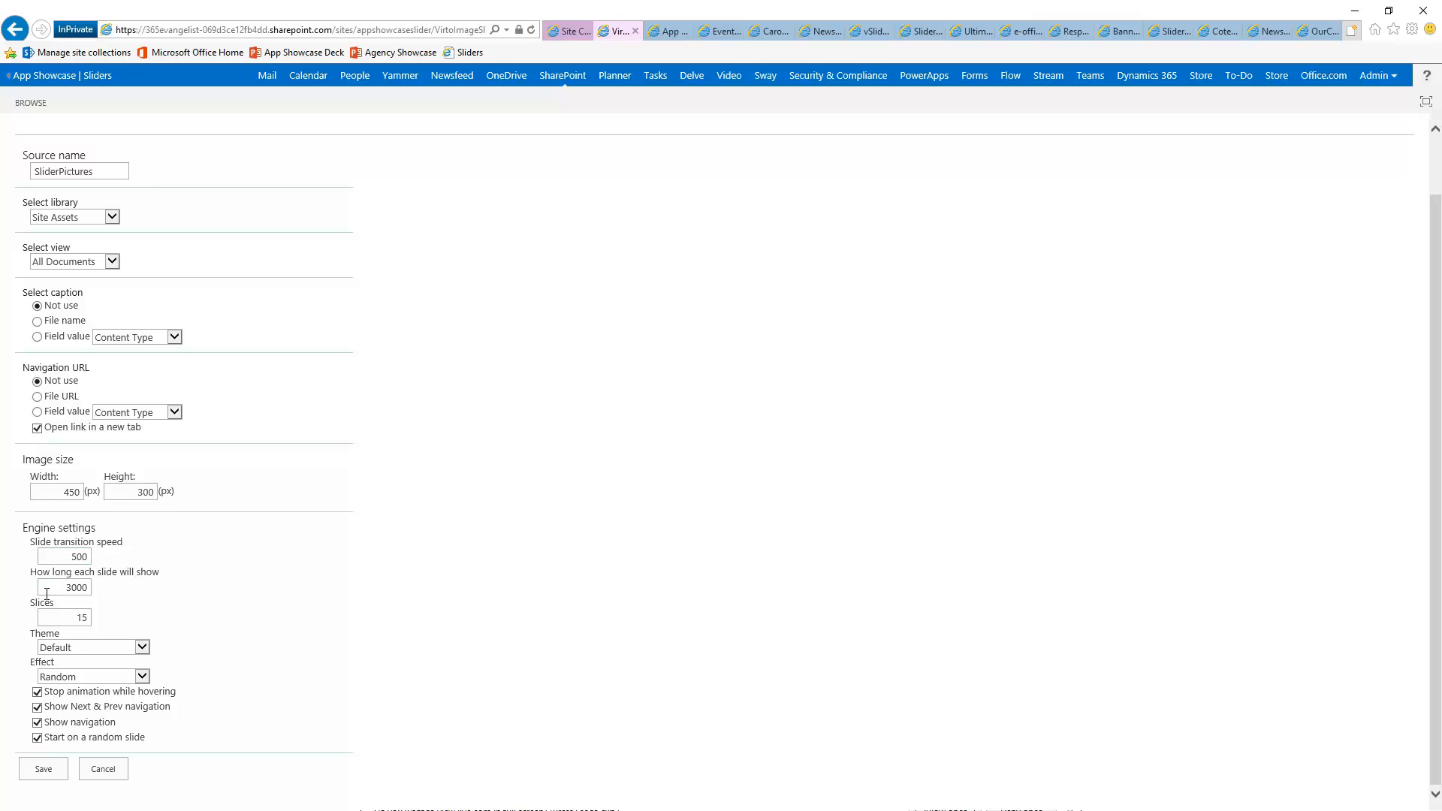
drag(69, 557, 261, 551)
text(5)
click(376, 558)
double_click(67, 584)
text(3)
click(192, 587)
- Review the theme and effect choices, keep Default and Random, and save the data source
click(144, 648)
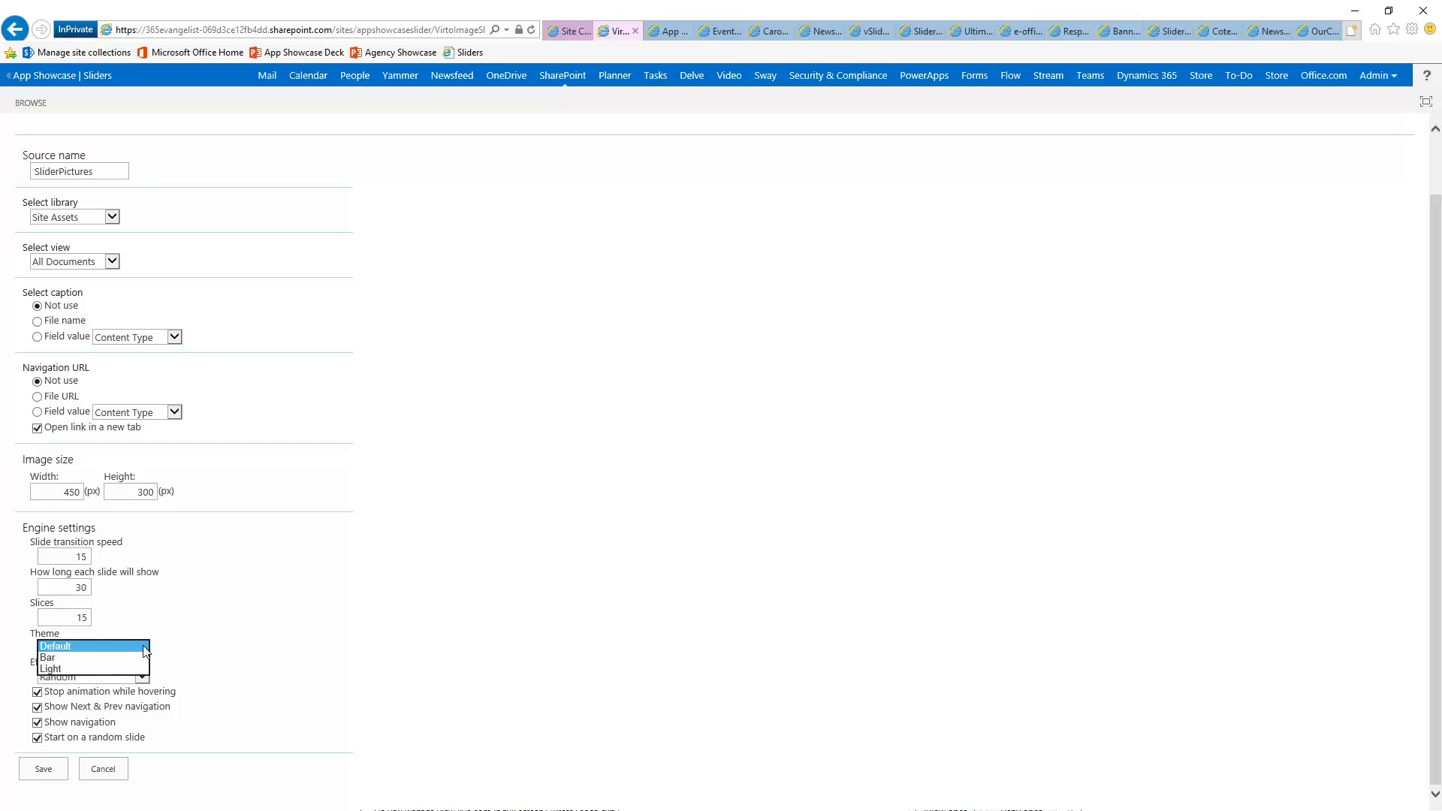
click(256, 638)
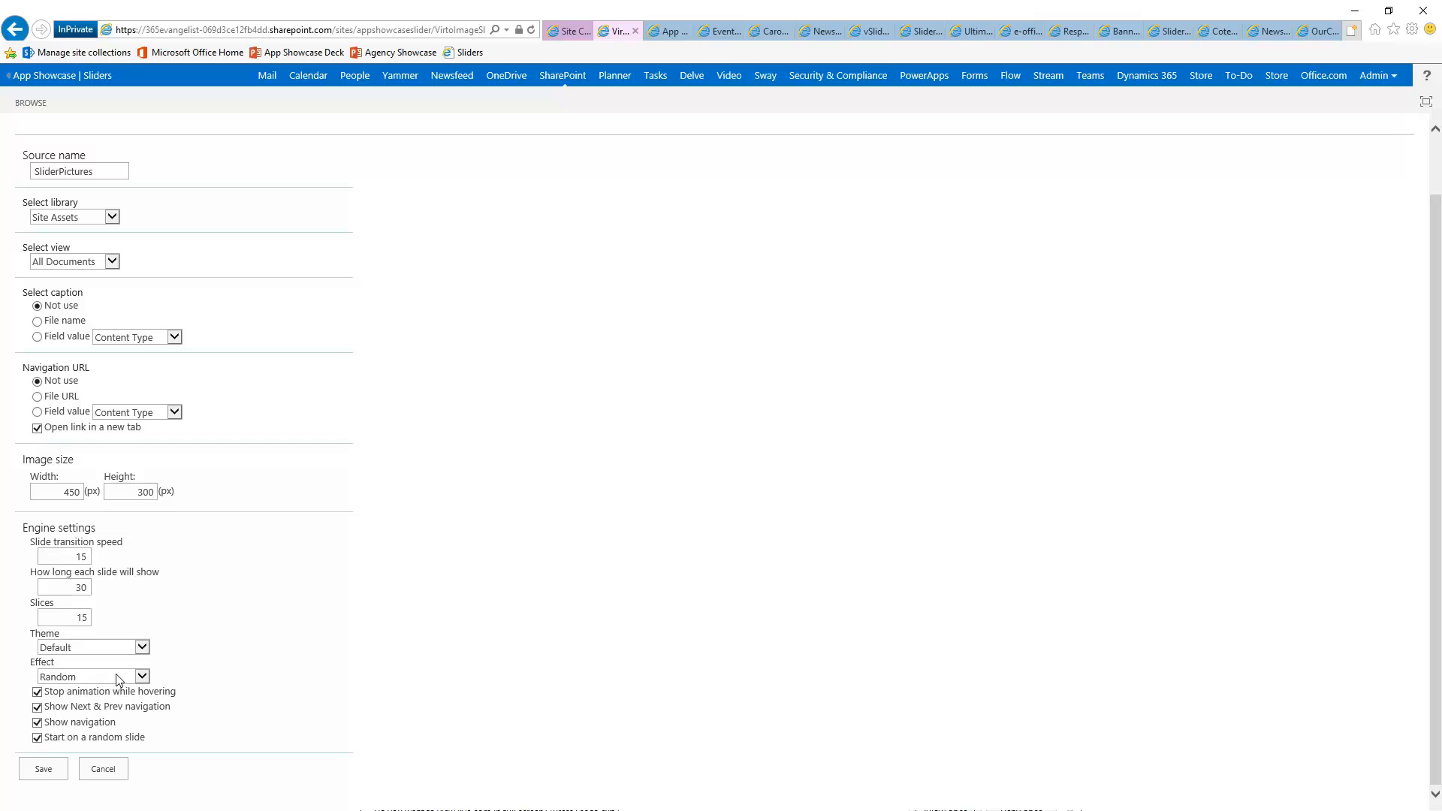
click(141, 676)
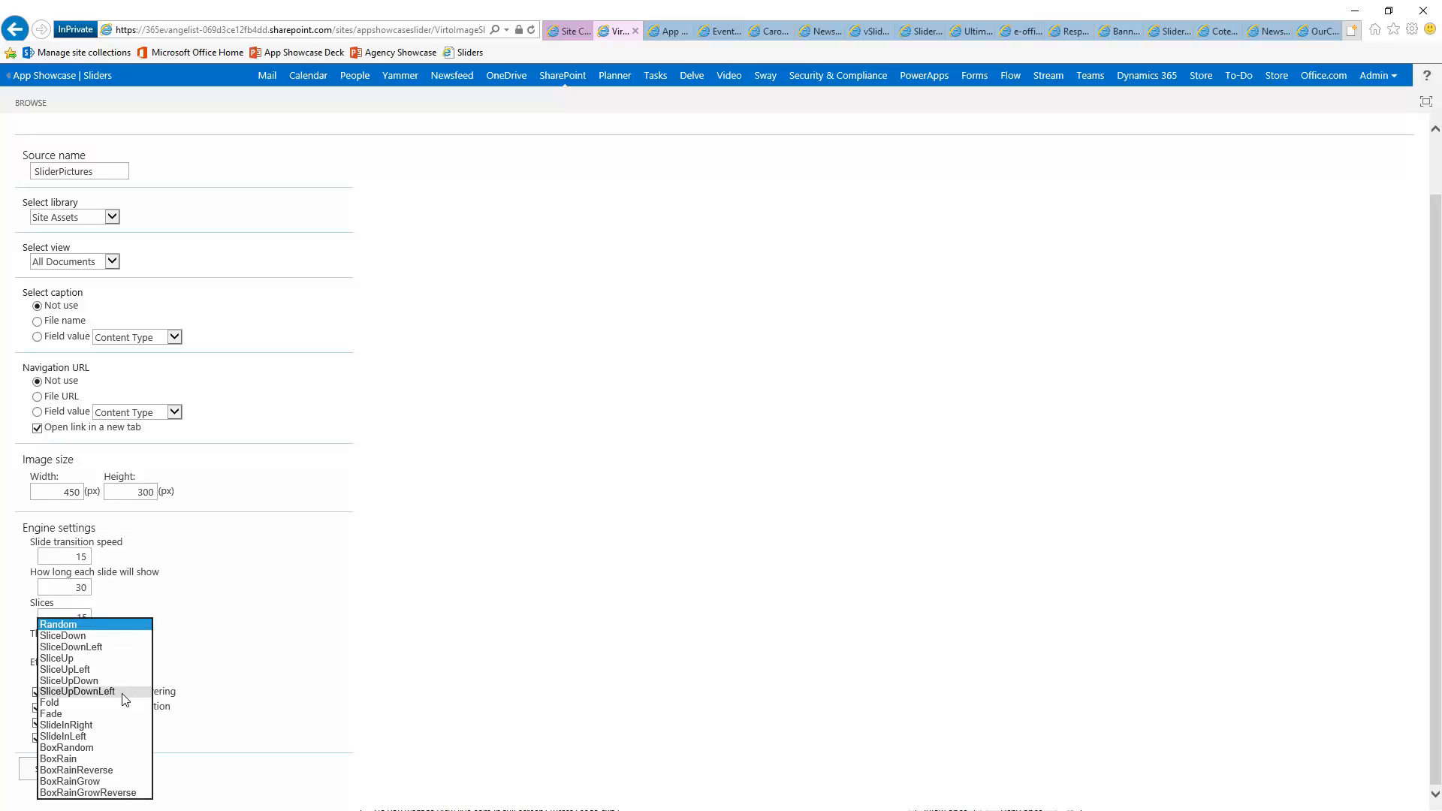
click(260, 639)
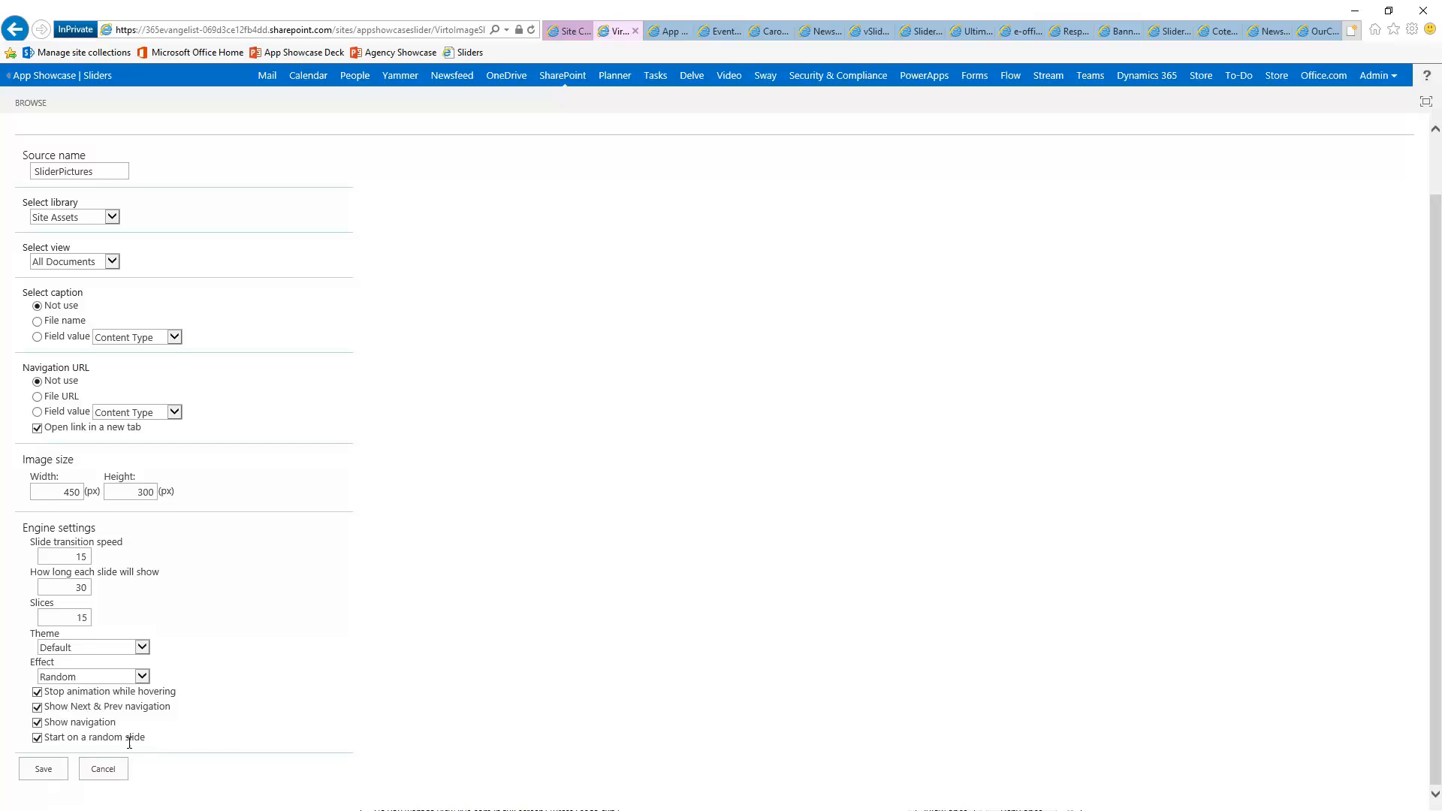
click(43, 771)
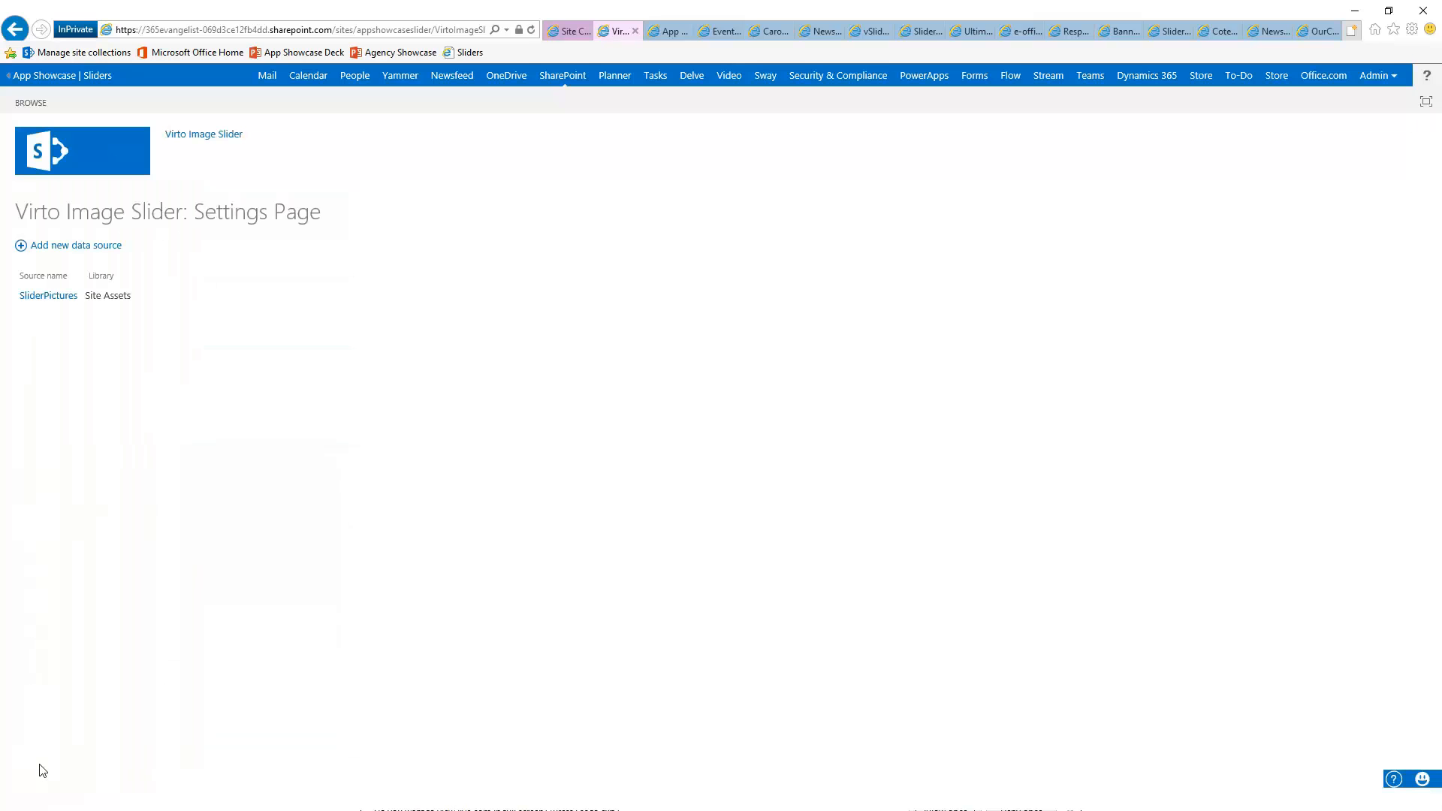
- Check the saved SliderPictures data source's settings and return to the App Showcase | Sliders home page
click(43, 297)
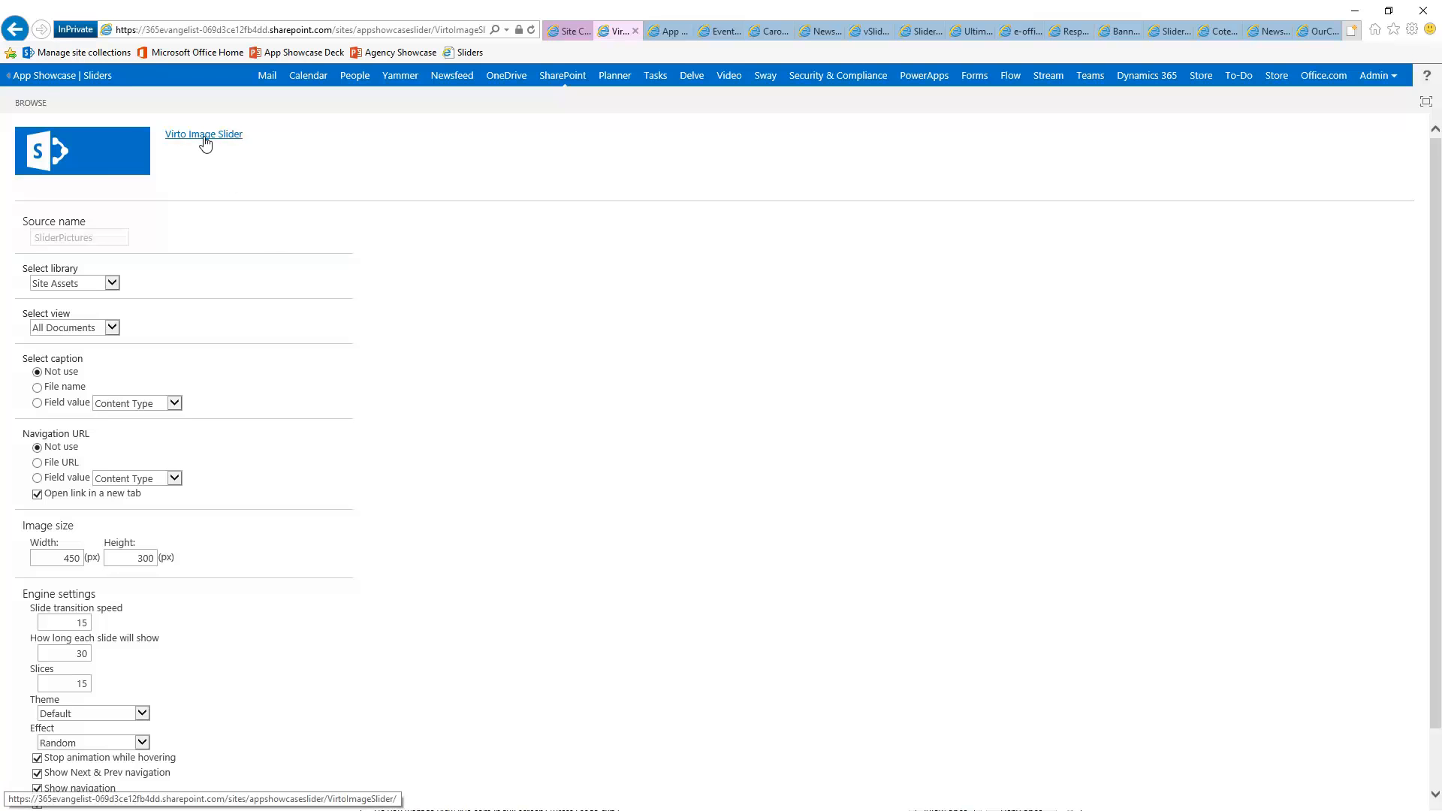
click(60, 75)
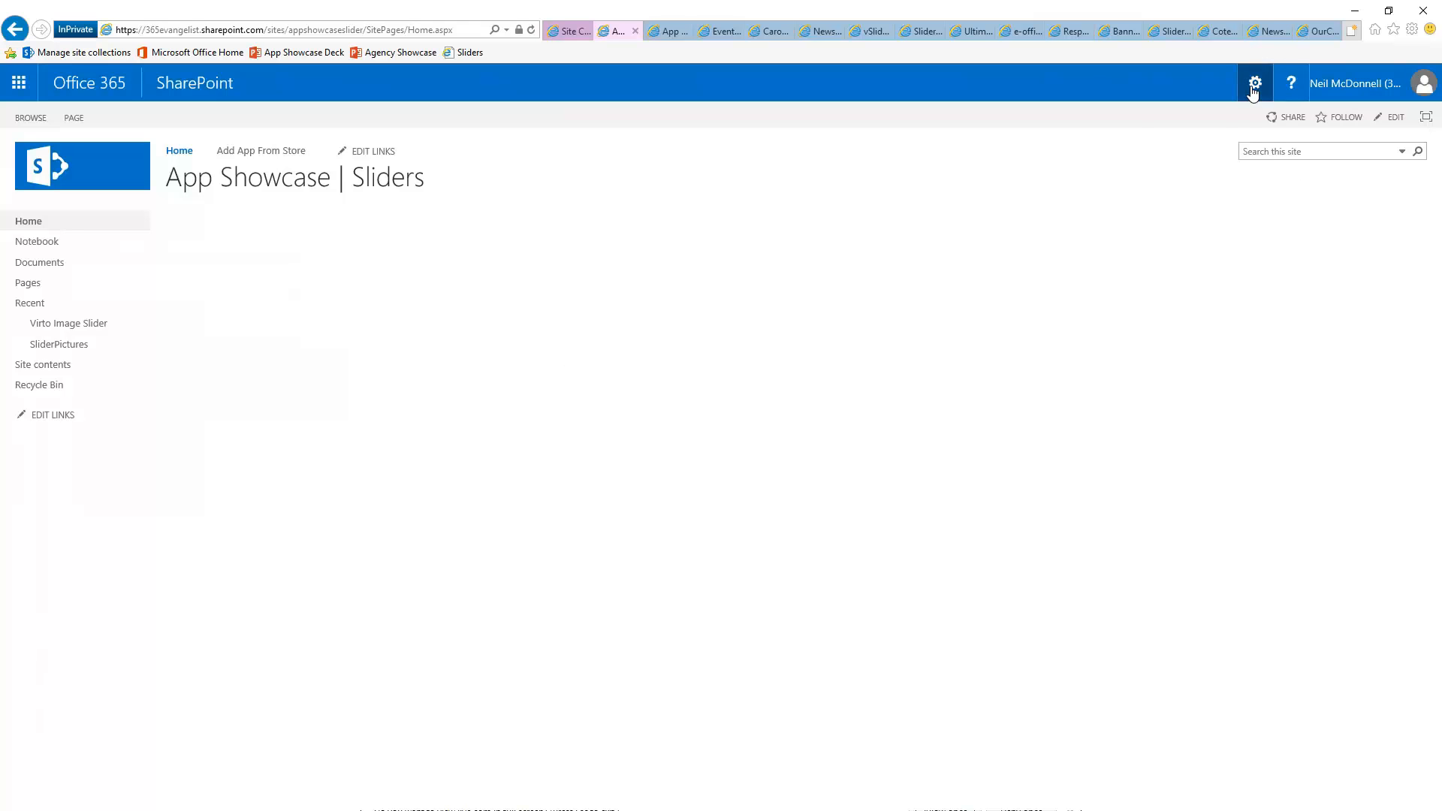
click(1252, 92)
click(1233, 257)
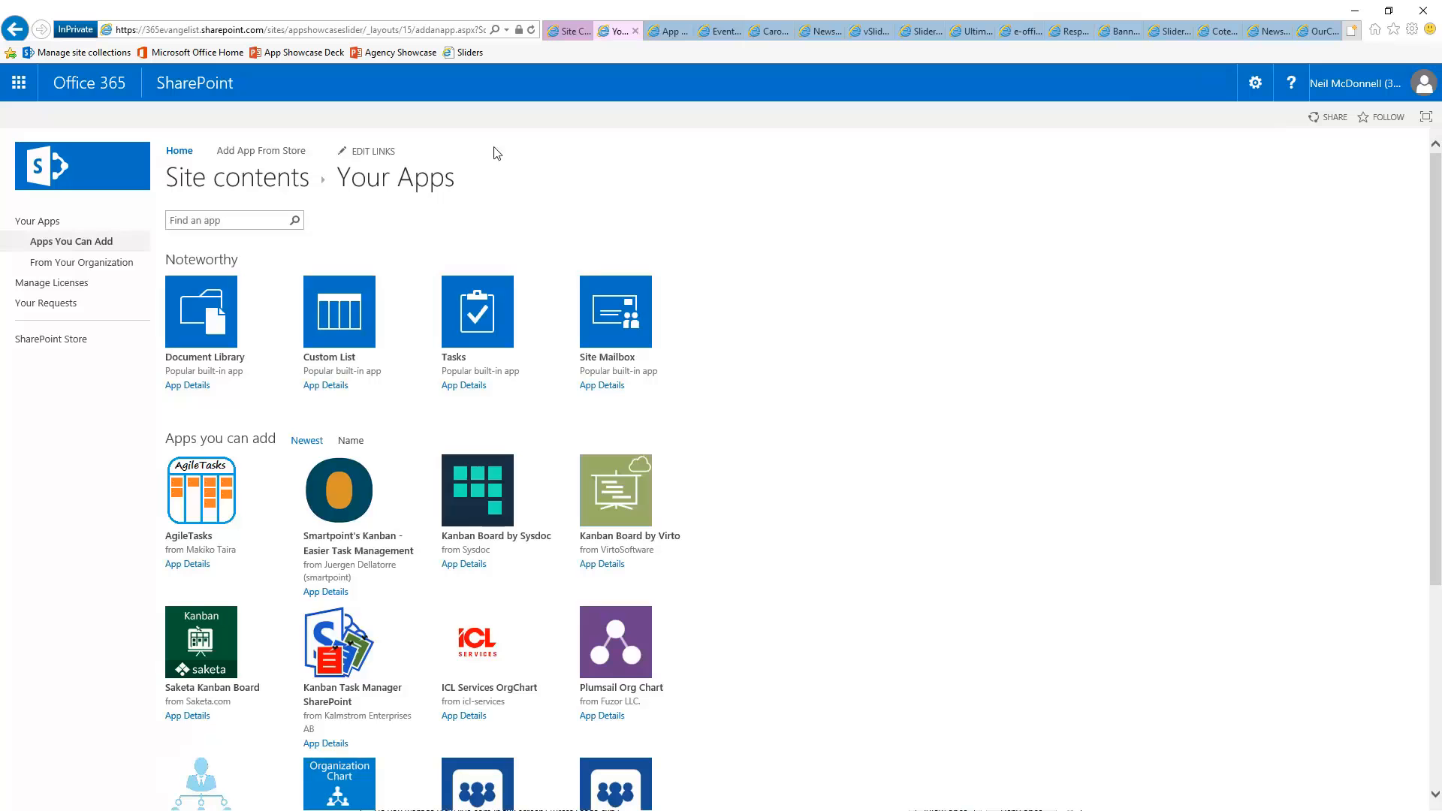
click(15, 29)
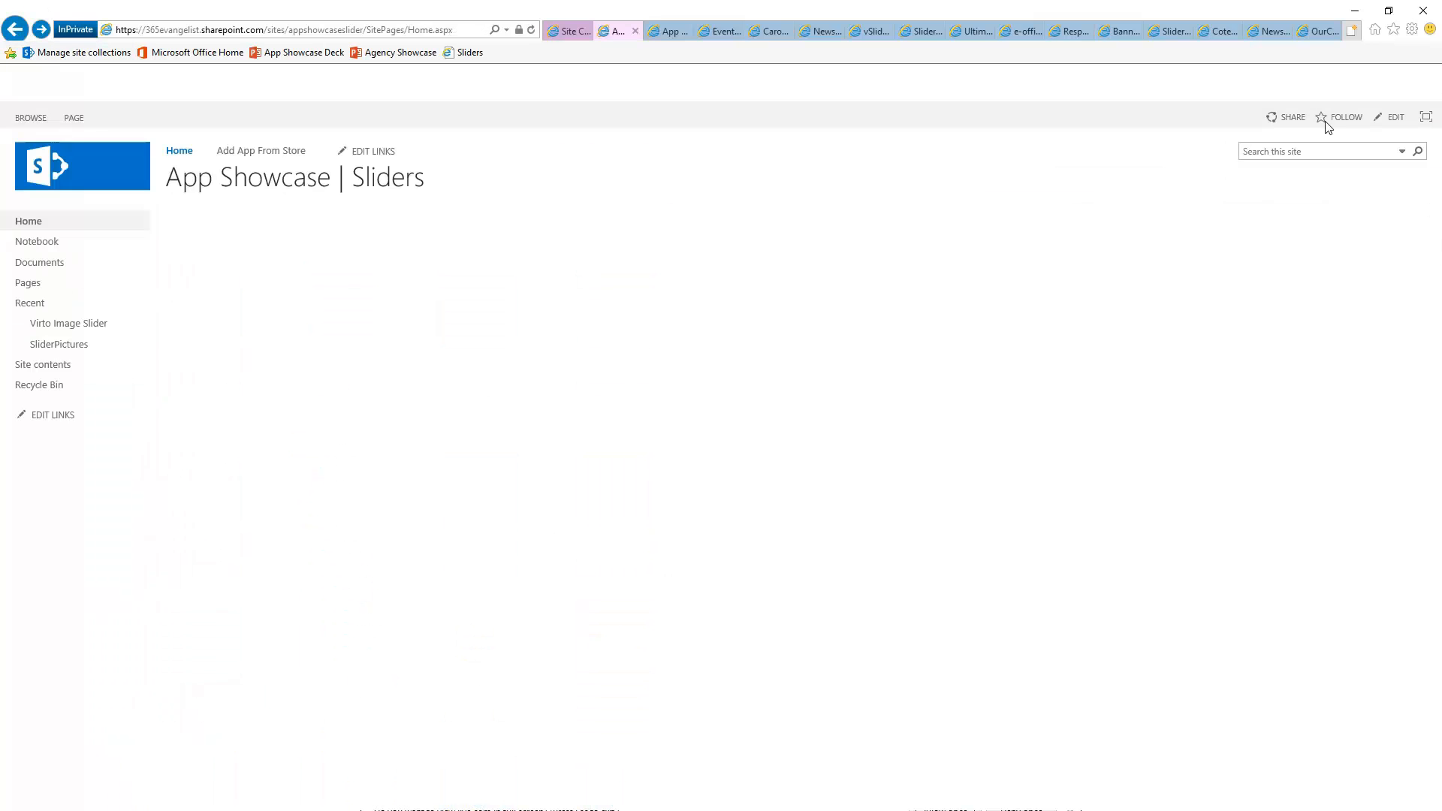
- Edit the home page and insert the Virto Image Slider app part into the lower right content zone
click(1387, 120)
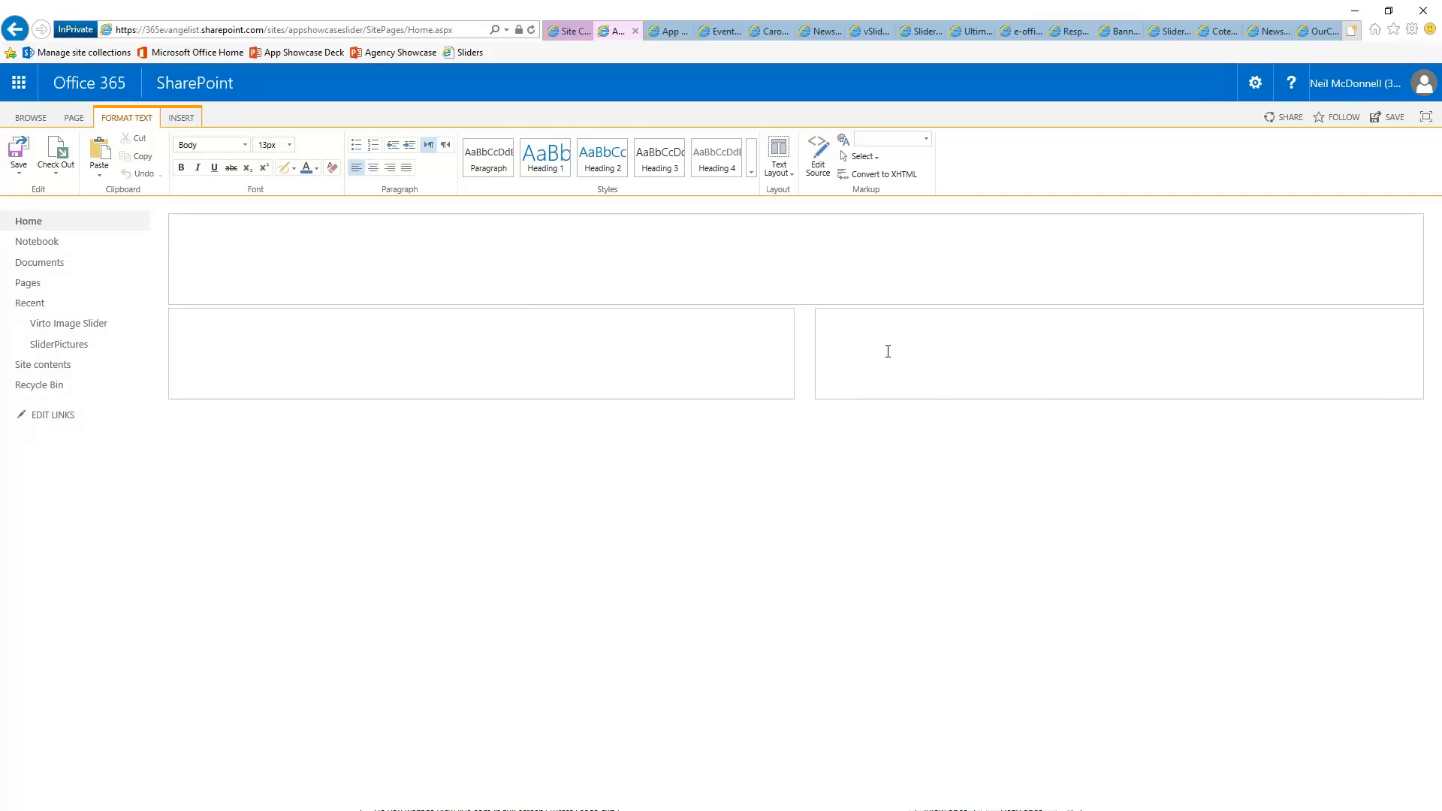
click(181, 117)
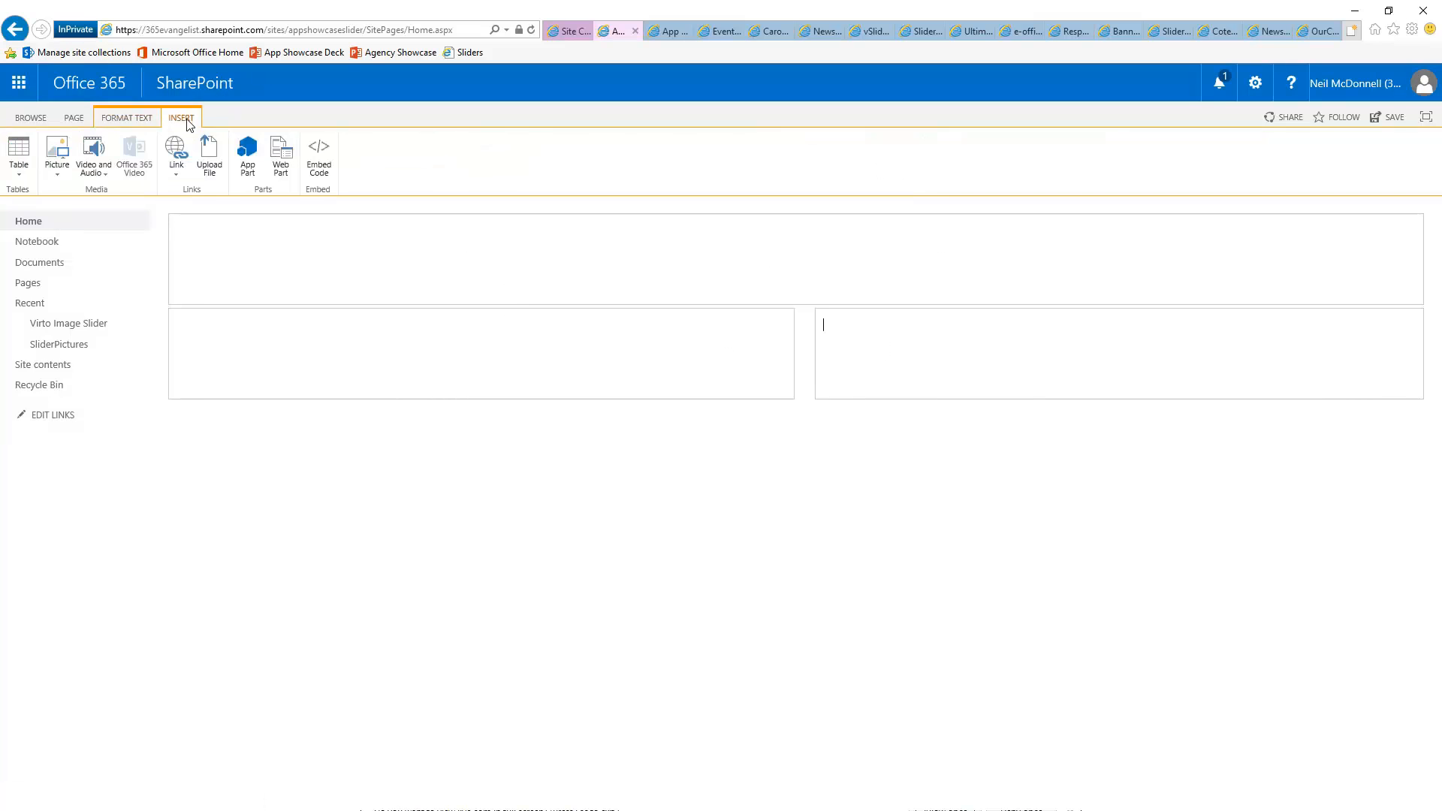
click(247, 156)
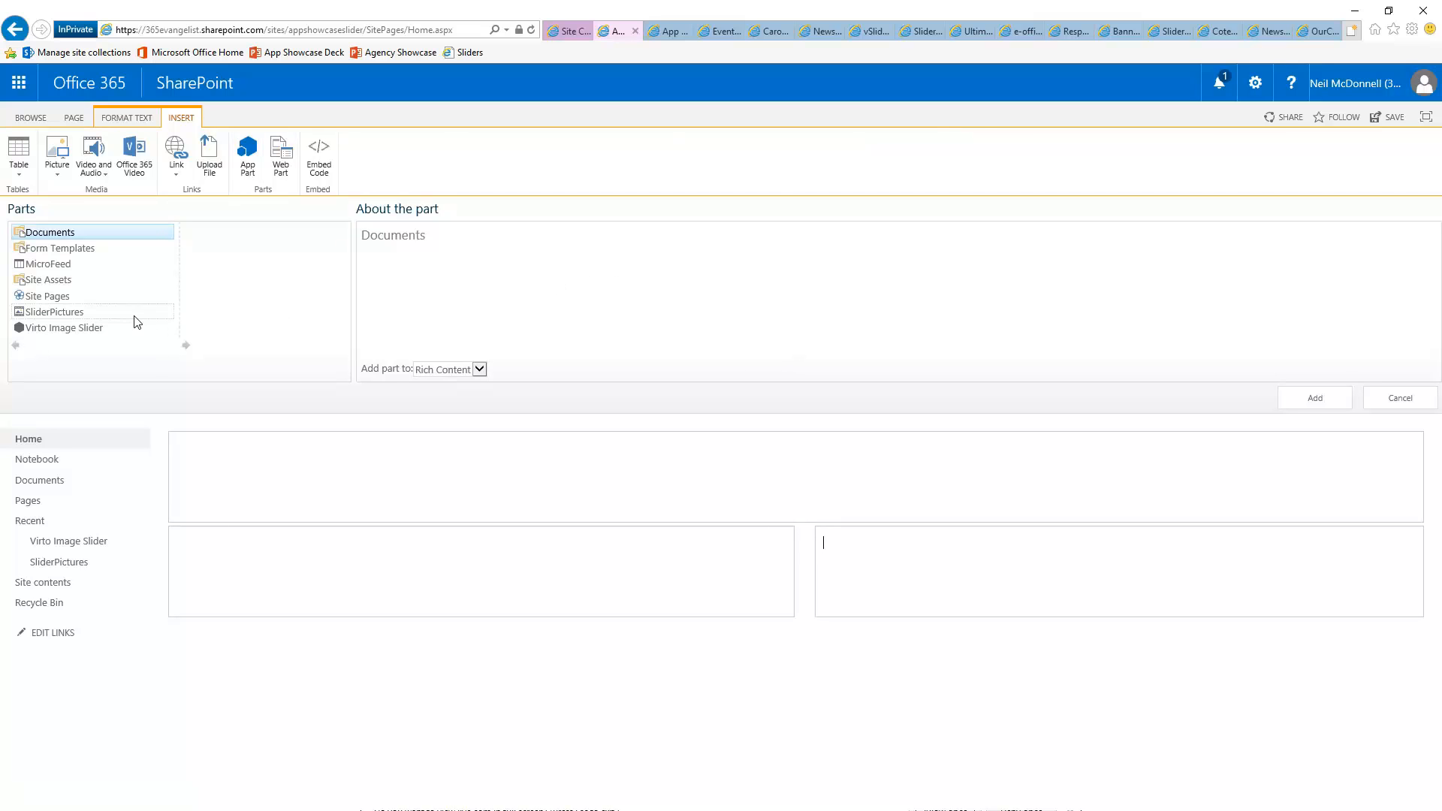
click(85, 328)
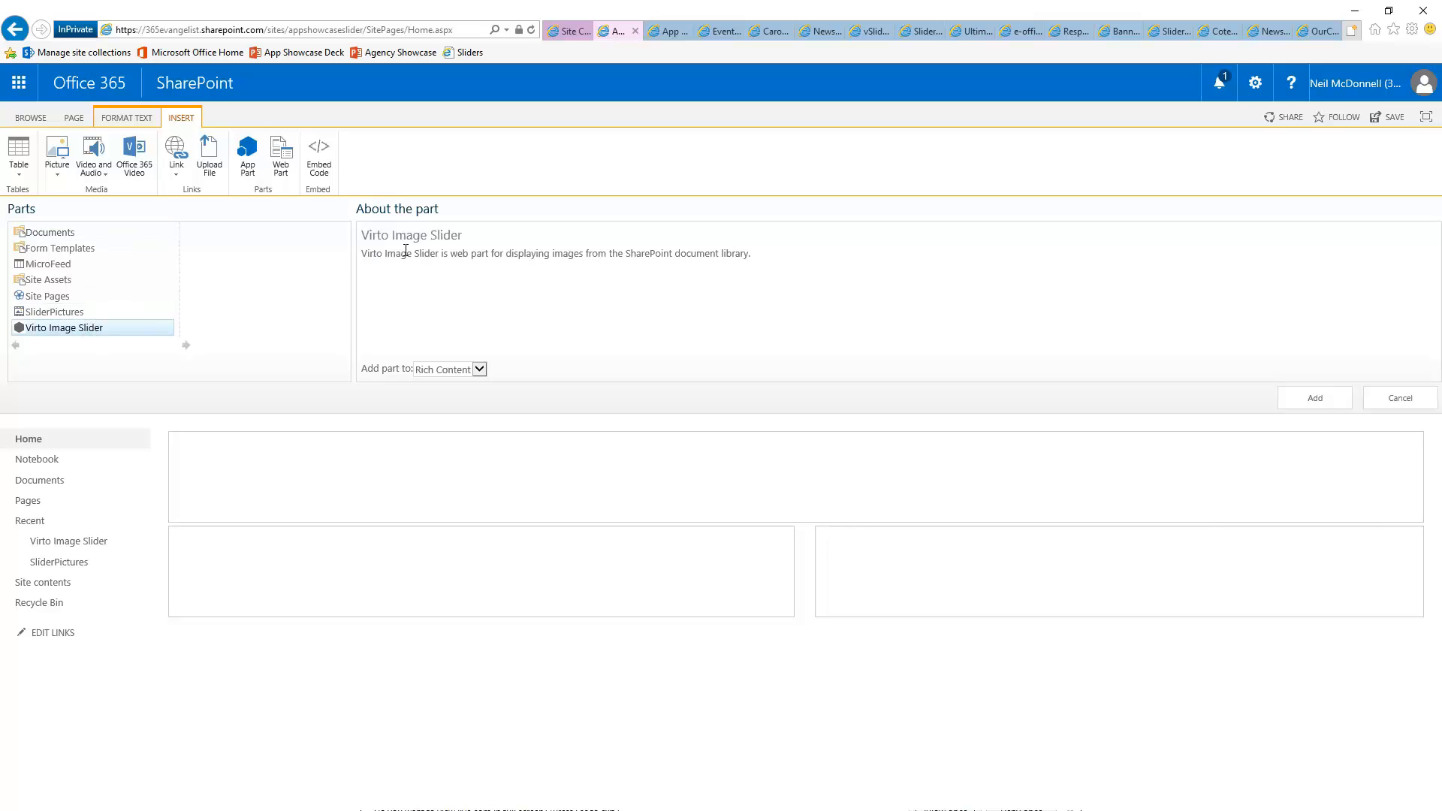
click(1291, 398)
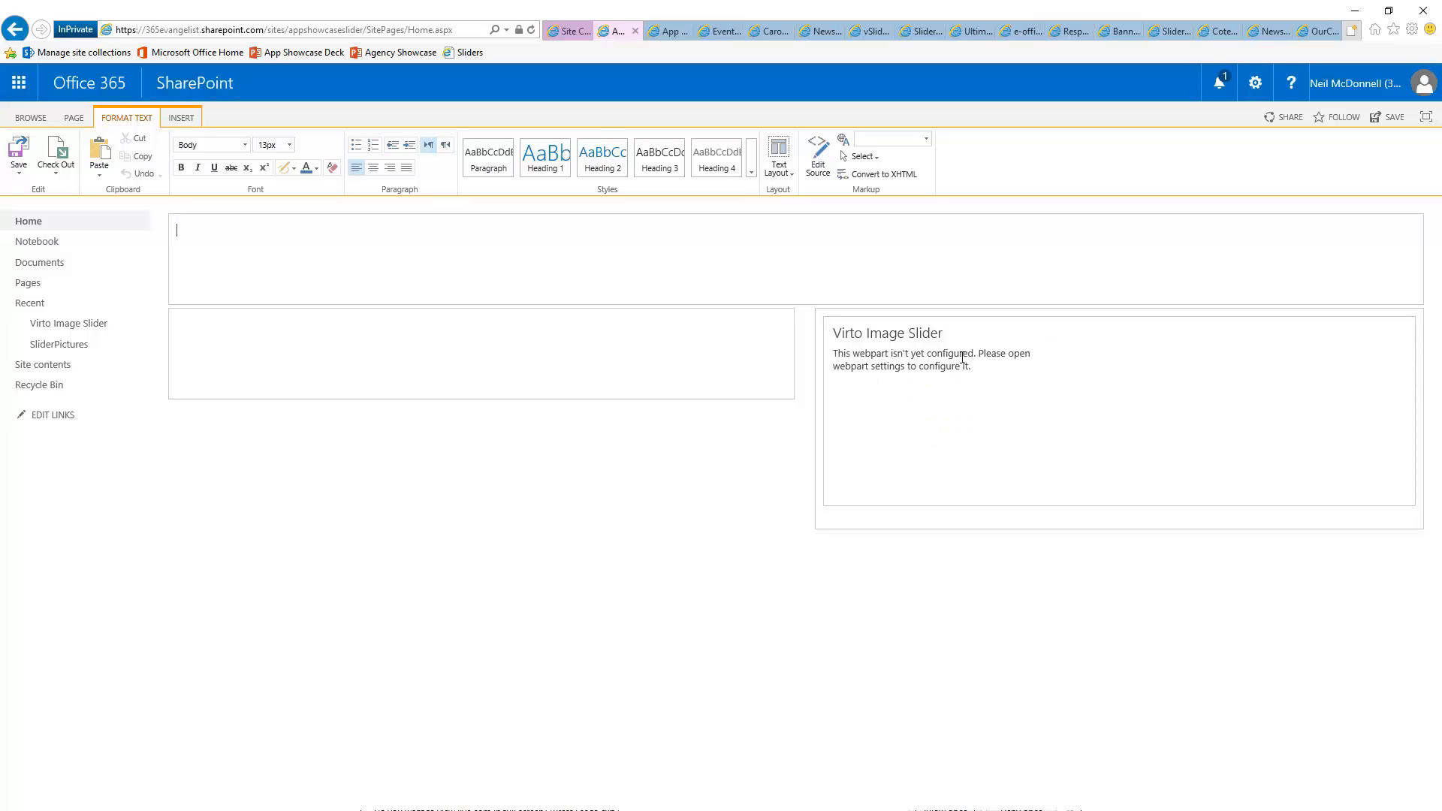
- Set the Virto Image Slider web part's source name to SliderPictures, then apply and accept its properties
click(1035, 331)
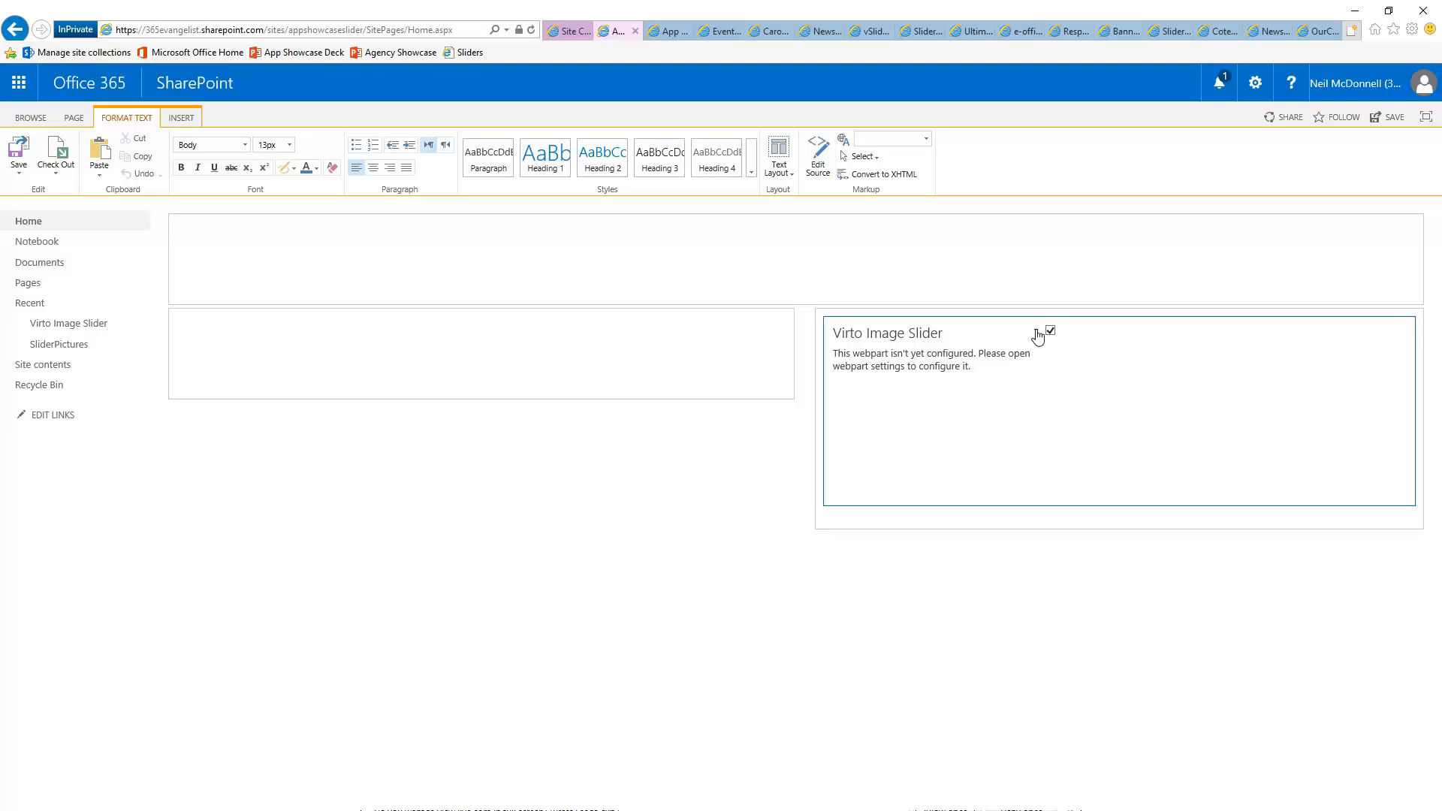
click(1018, 425)
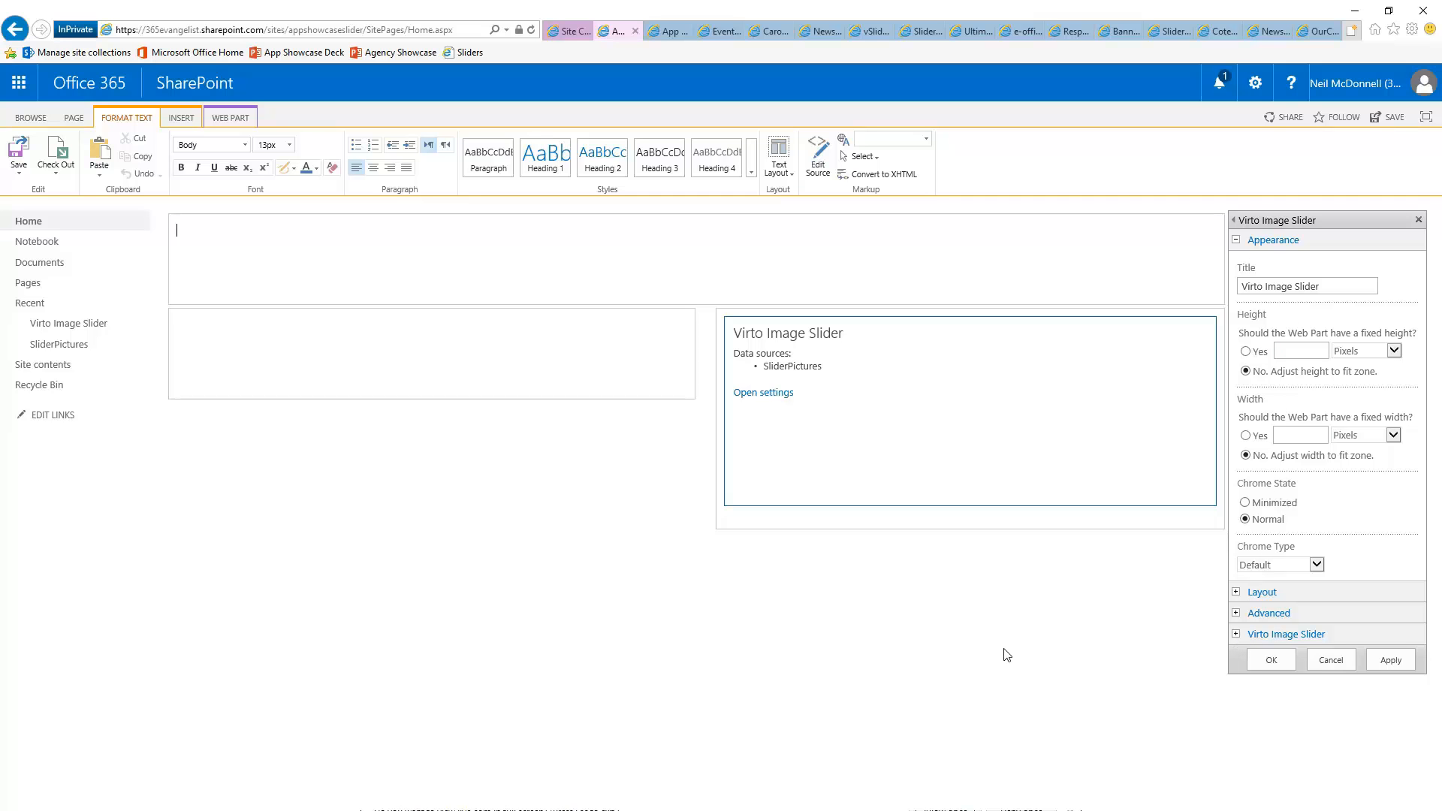
scroll(1007, 656, up, 5)
scroll(1007, 656, right, 5)
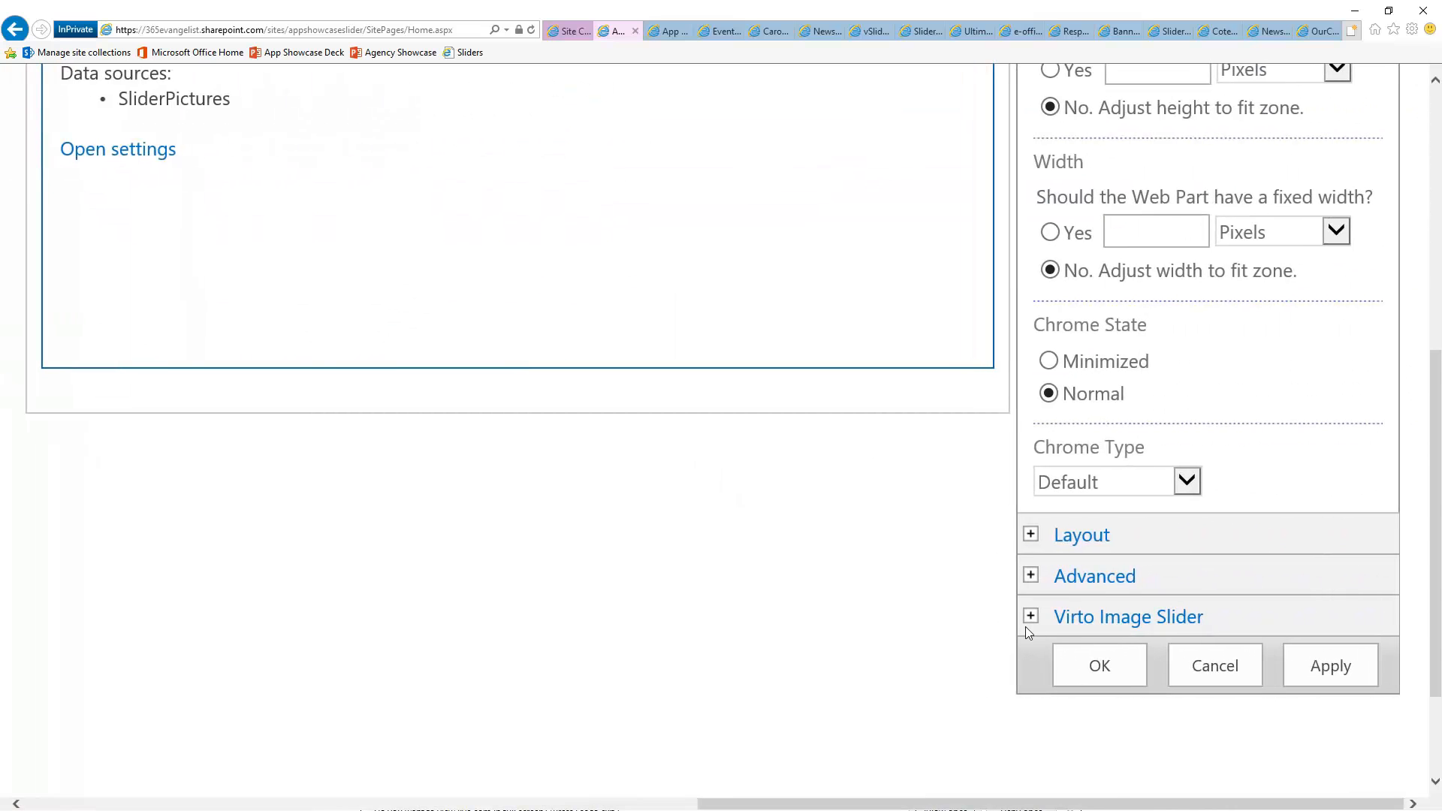
click(1031, 616)
scroll(1352, 605, down, 2)
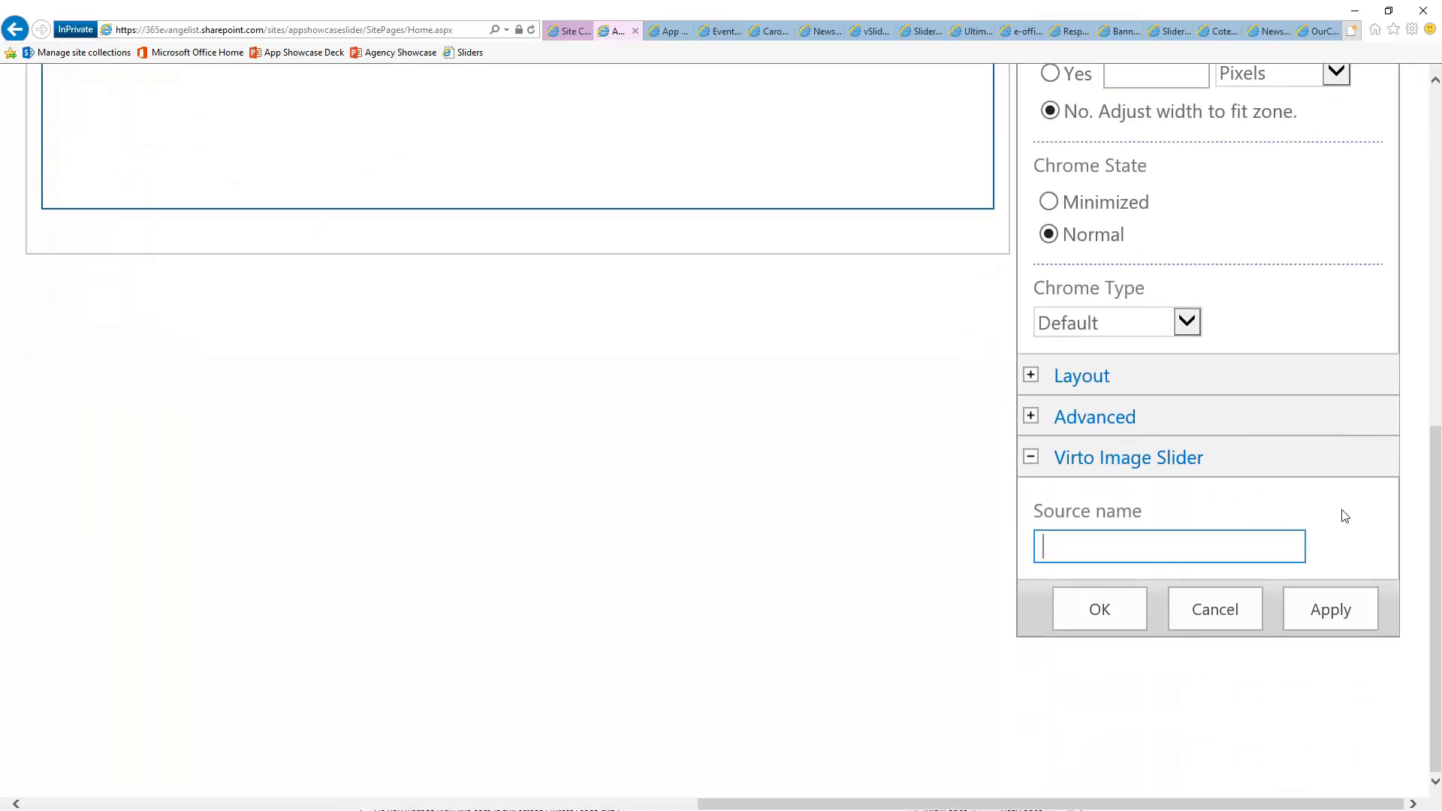
text(SliderPictures)
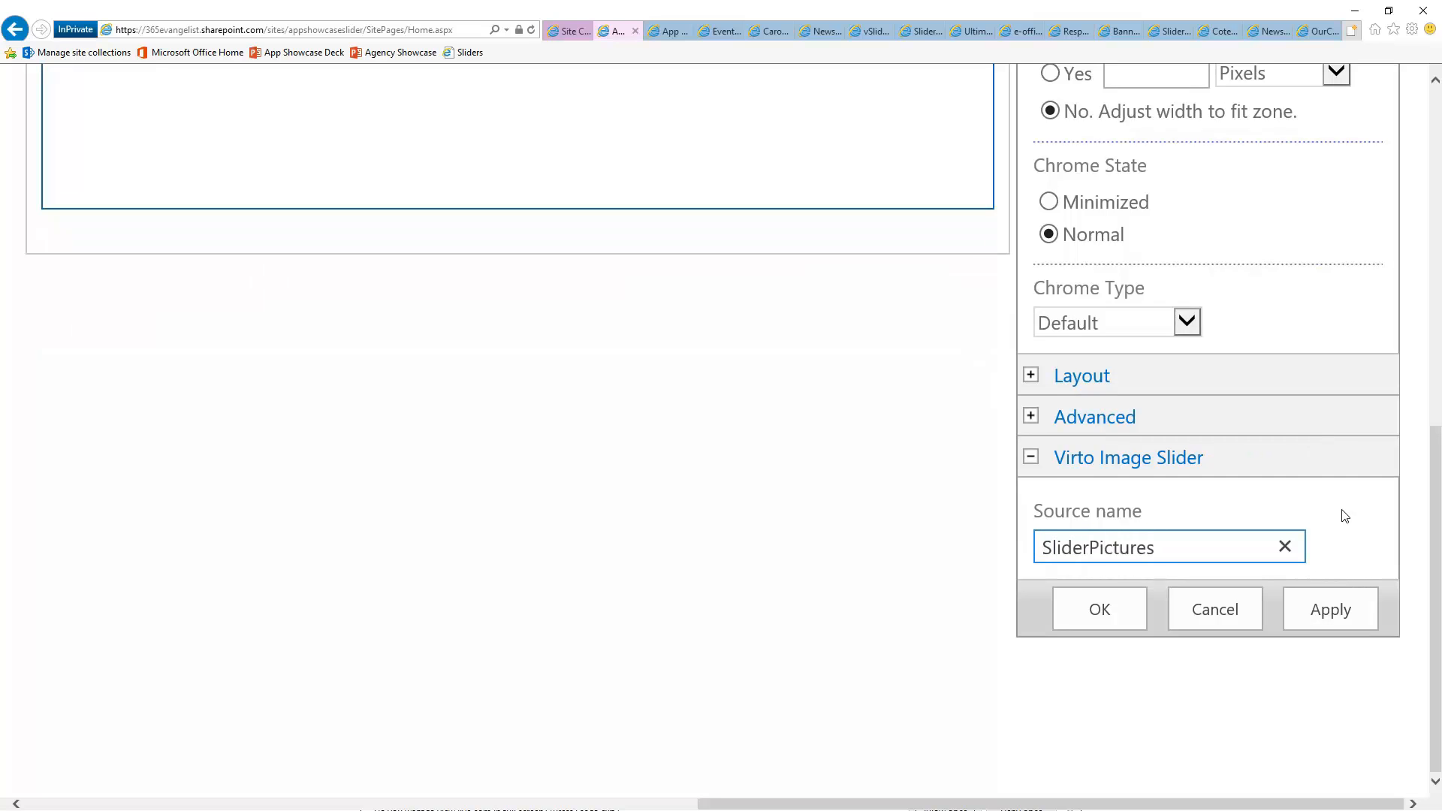
click(1343, 612)
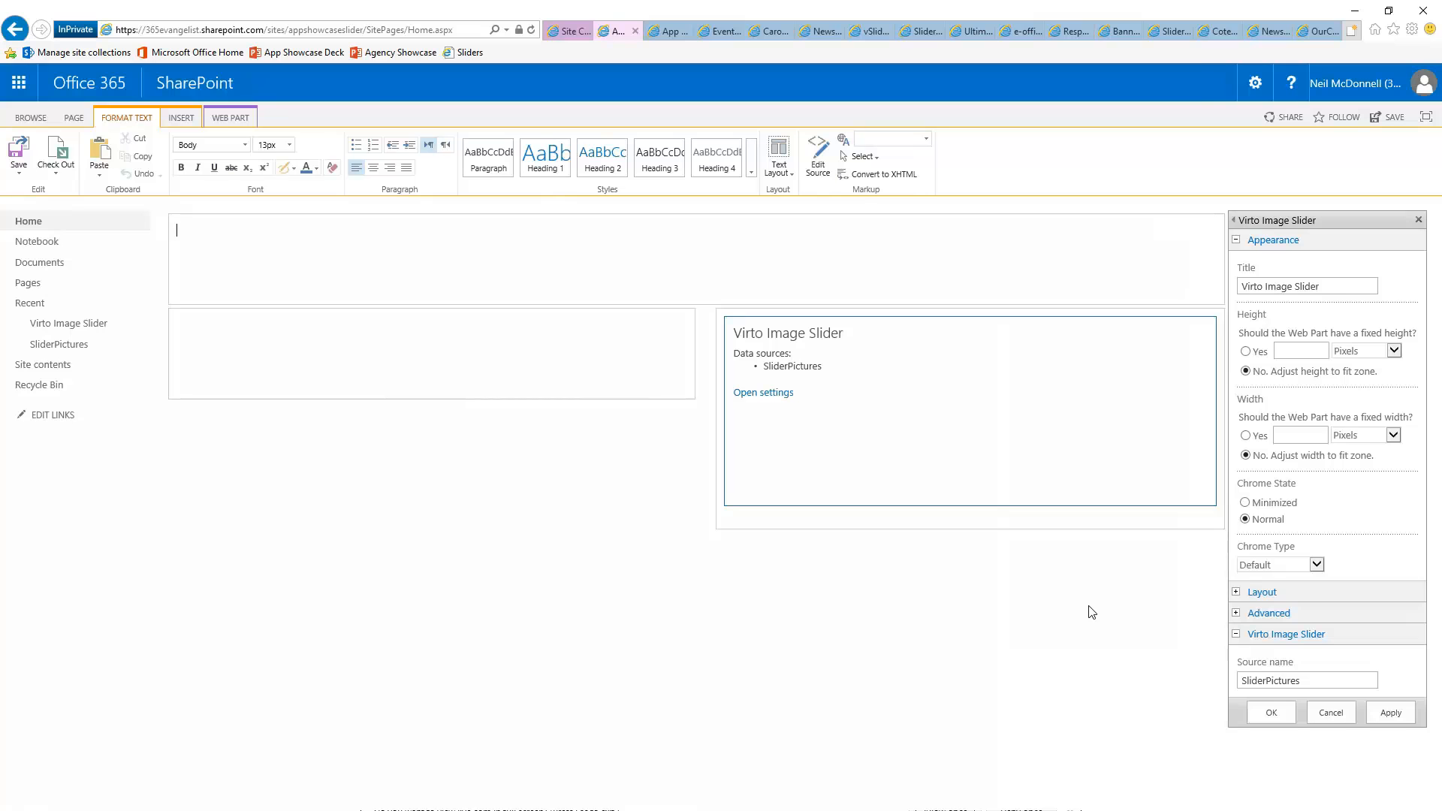
click(1282, 717)
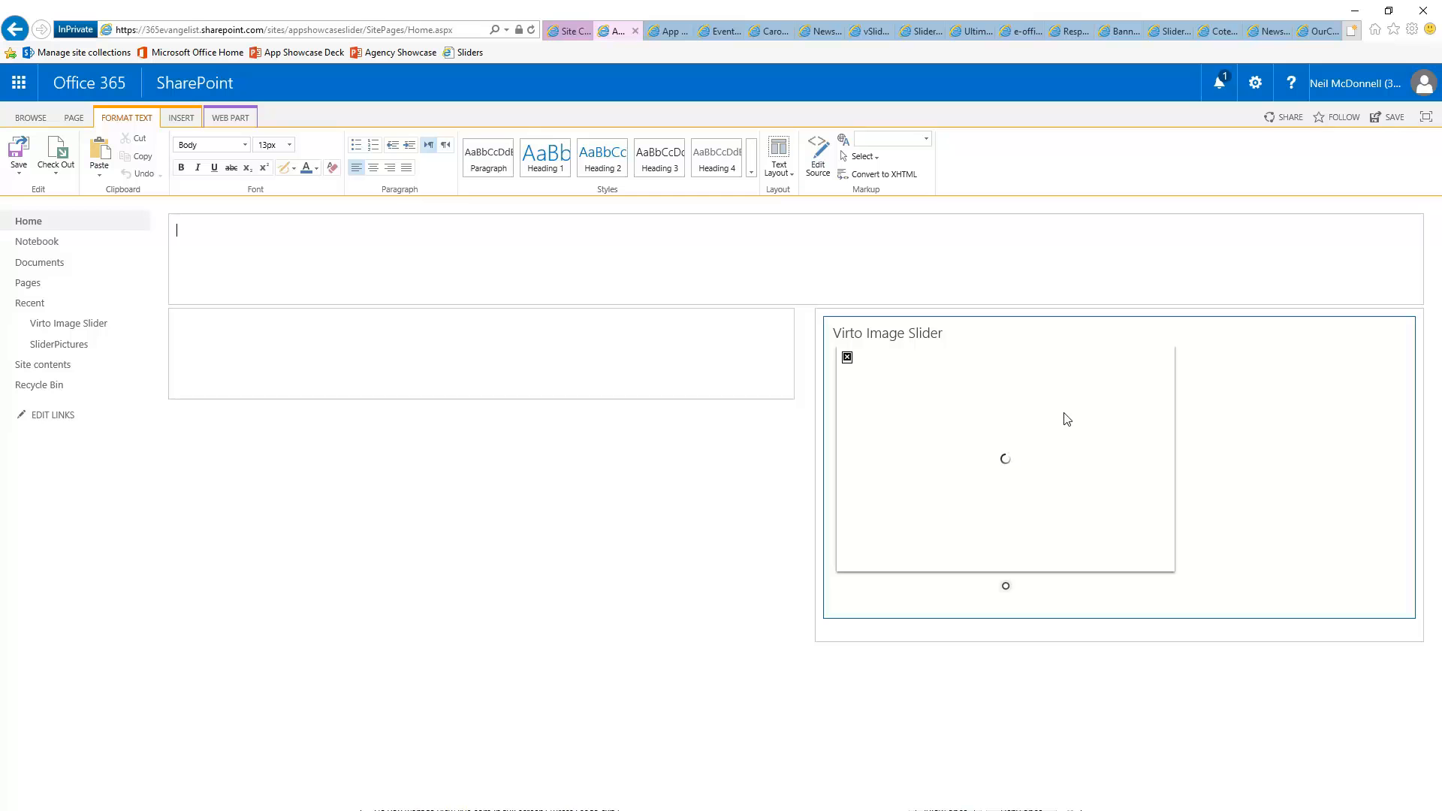
- Switch to the App Showcase presentation, return to its Sliders slide and open the Image Slider for Office 365 listing
click(670, 34)
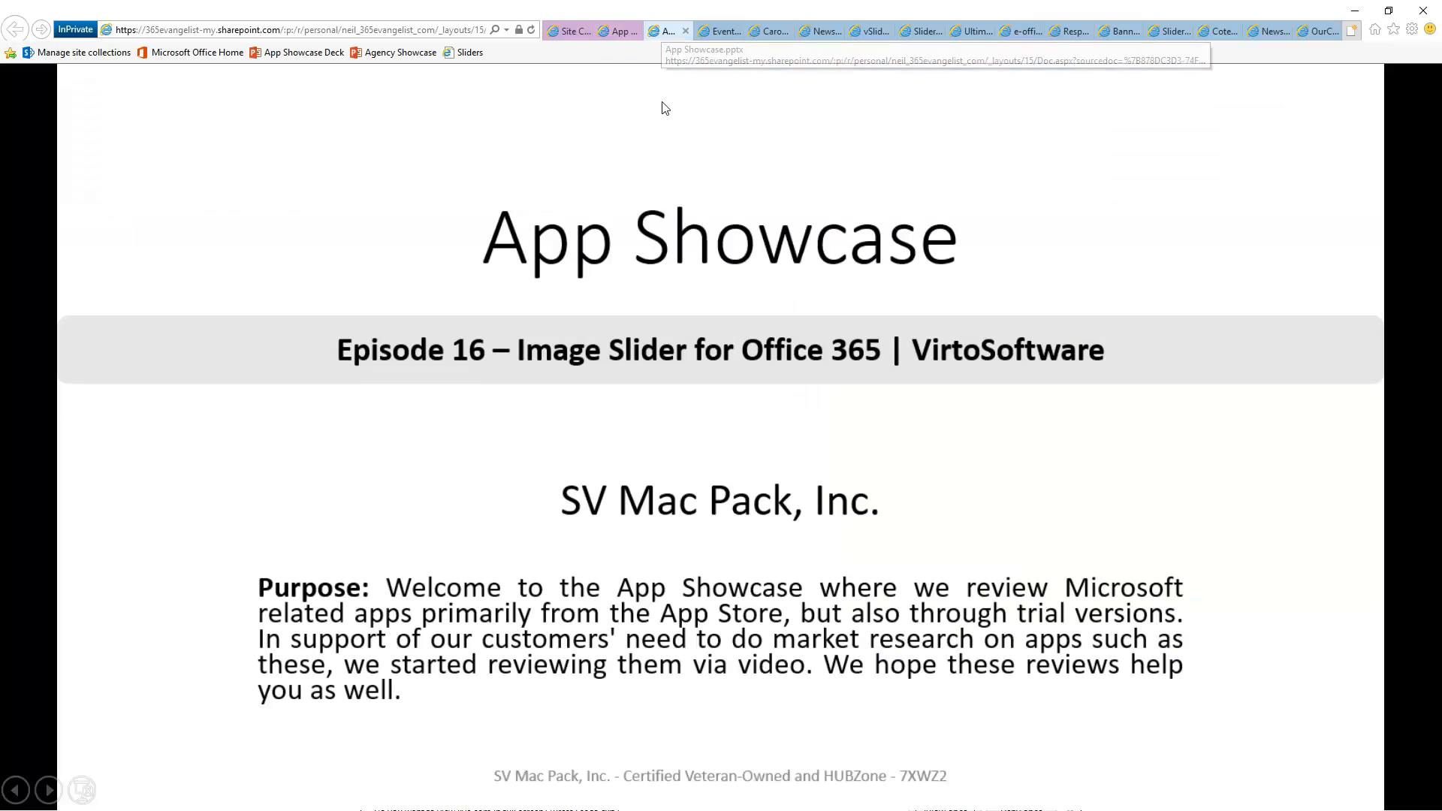
right_click(1218, 451)
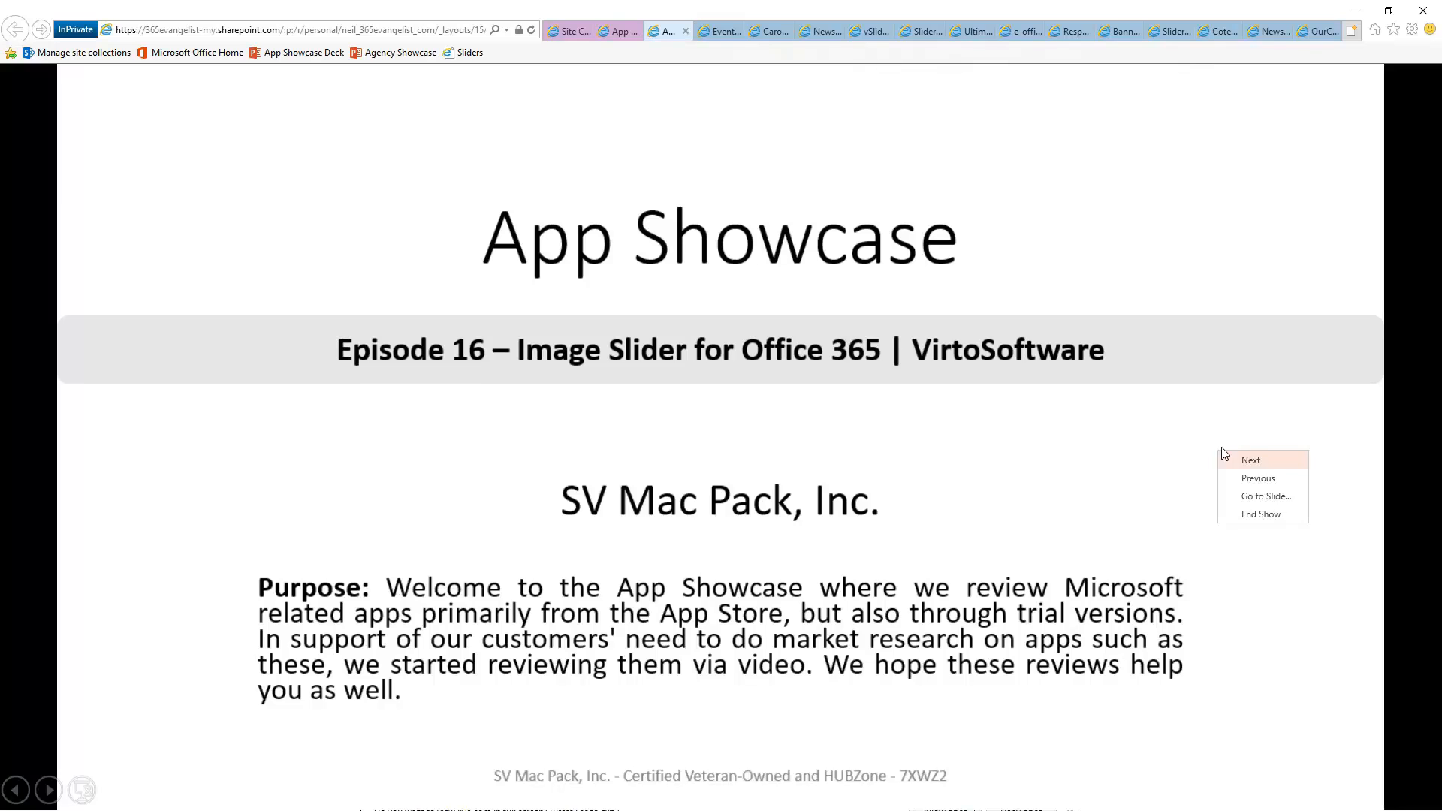
click(1258, 478)
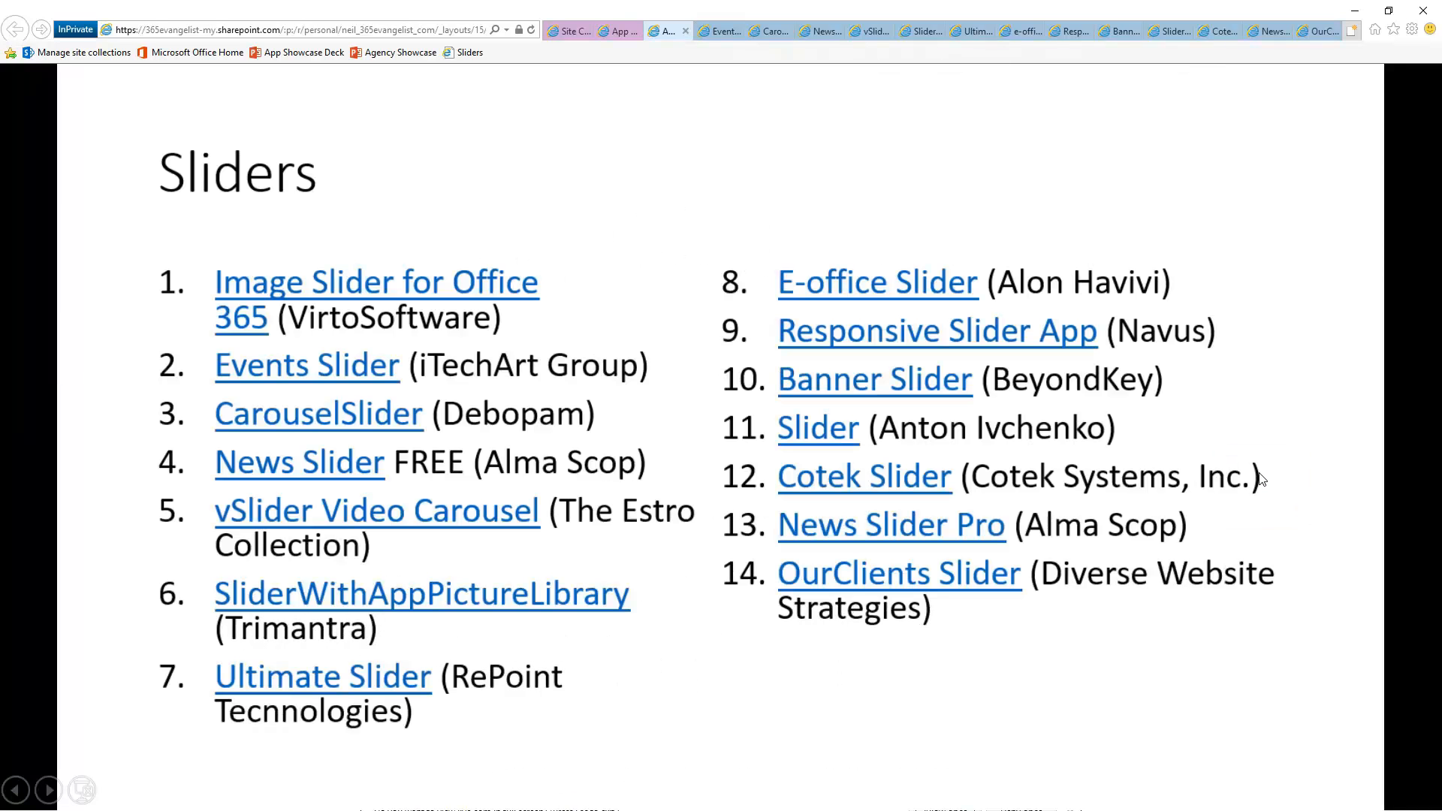
click(312, 287)
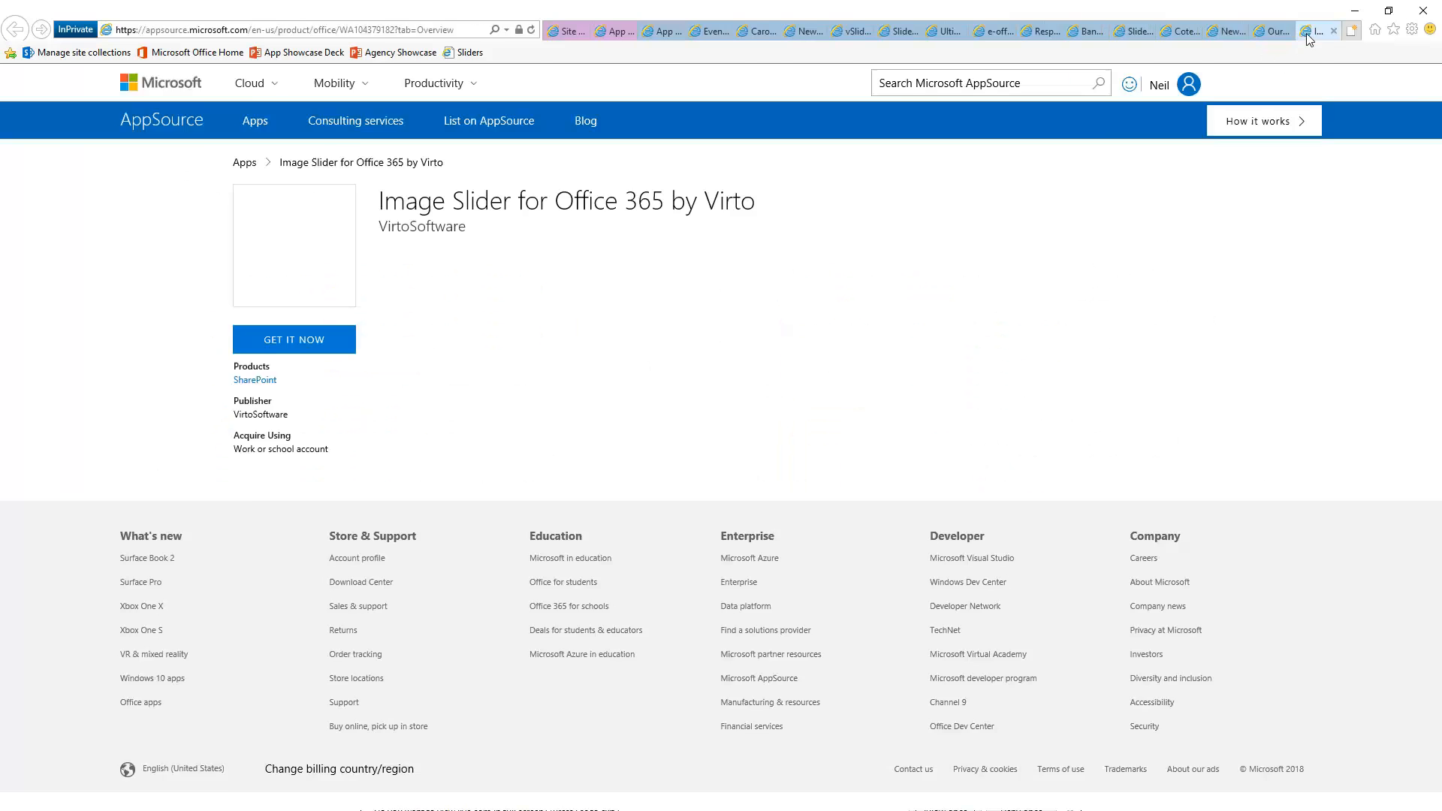
- Move the Image Slider listing beside the App Showcase deck and read its install and configure instructions
drag(1306, 33, 692, 35)
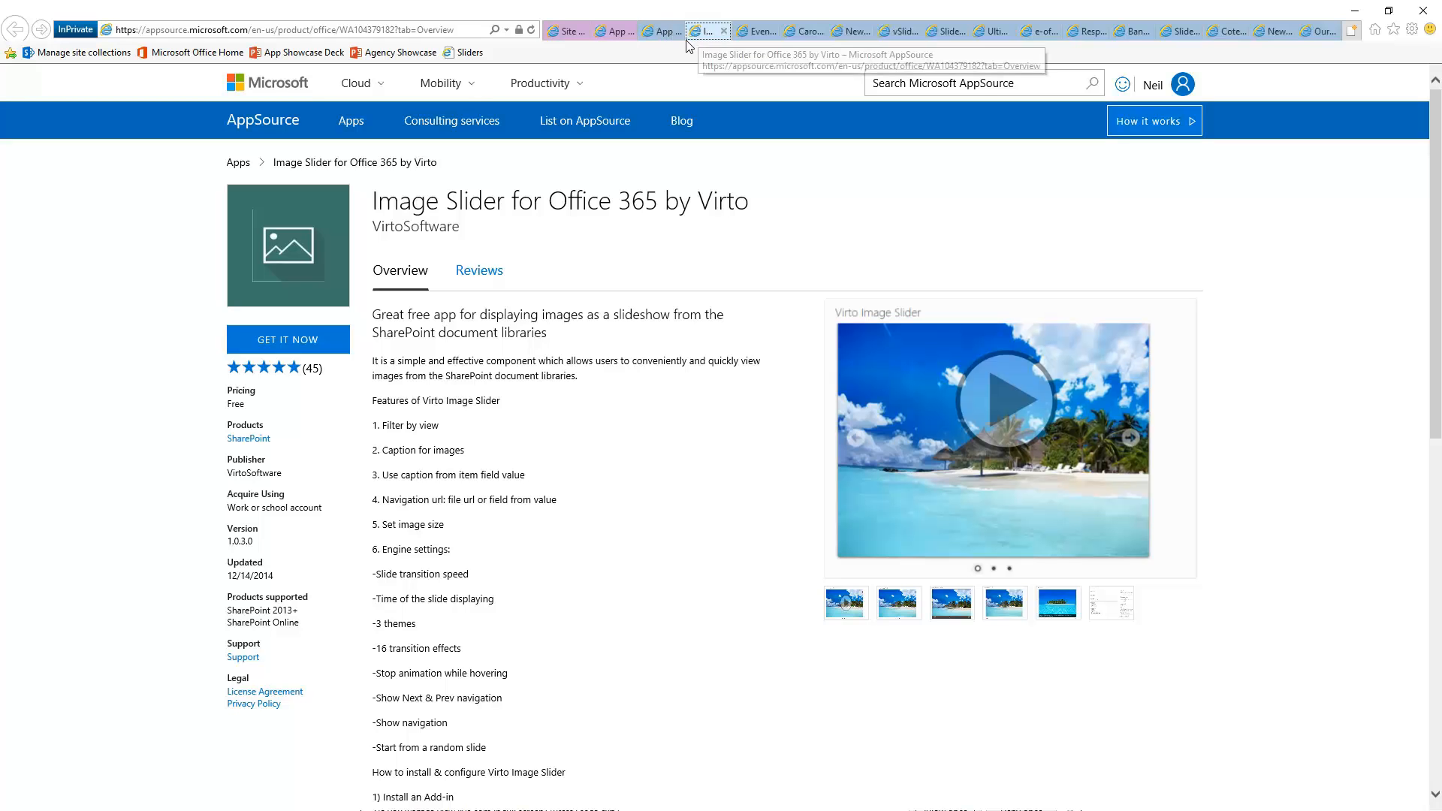
scroll(668, 454, down, 5)
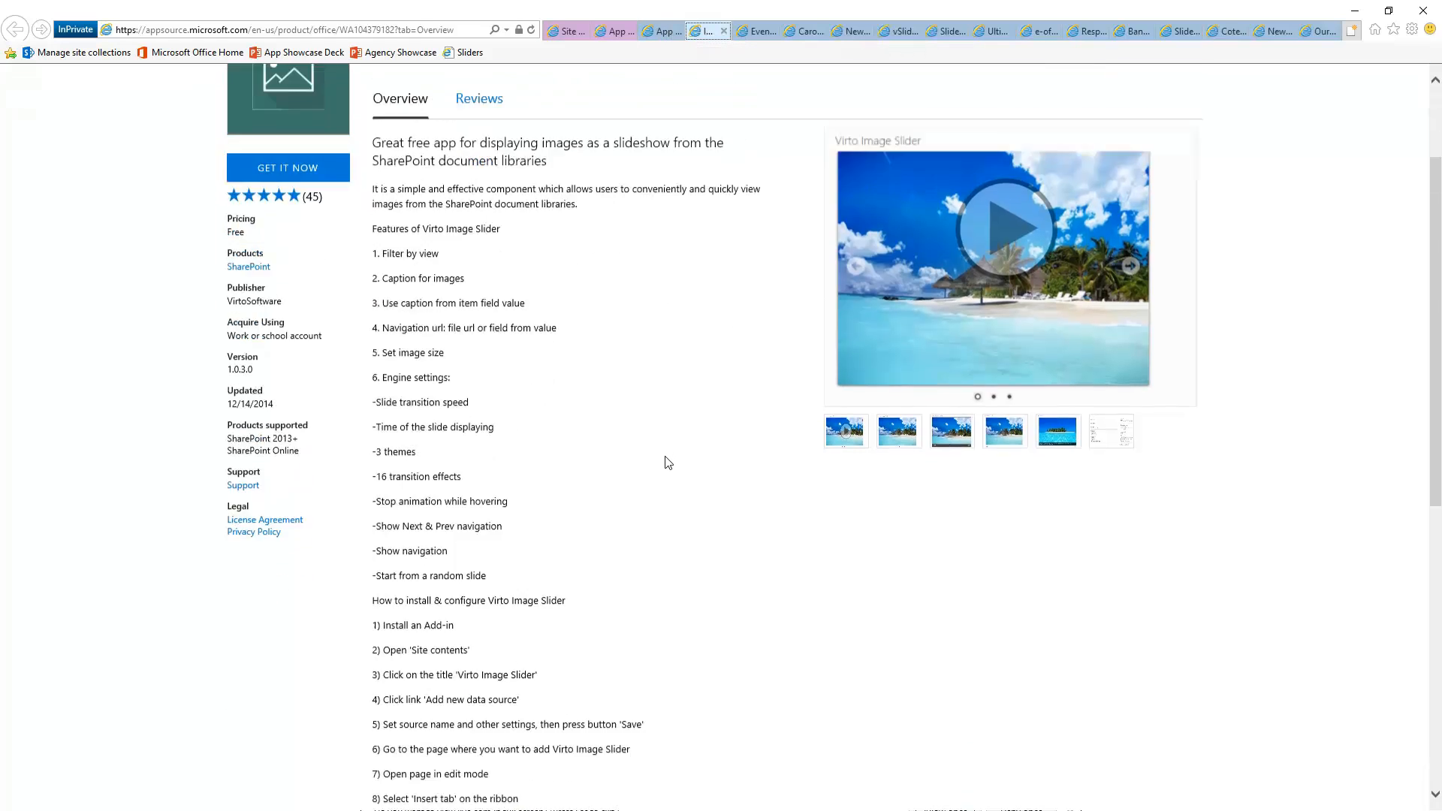
scroll(684, 464, up, 6)
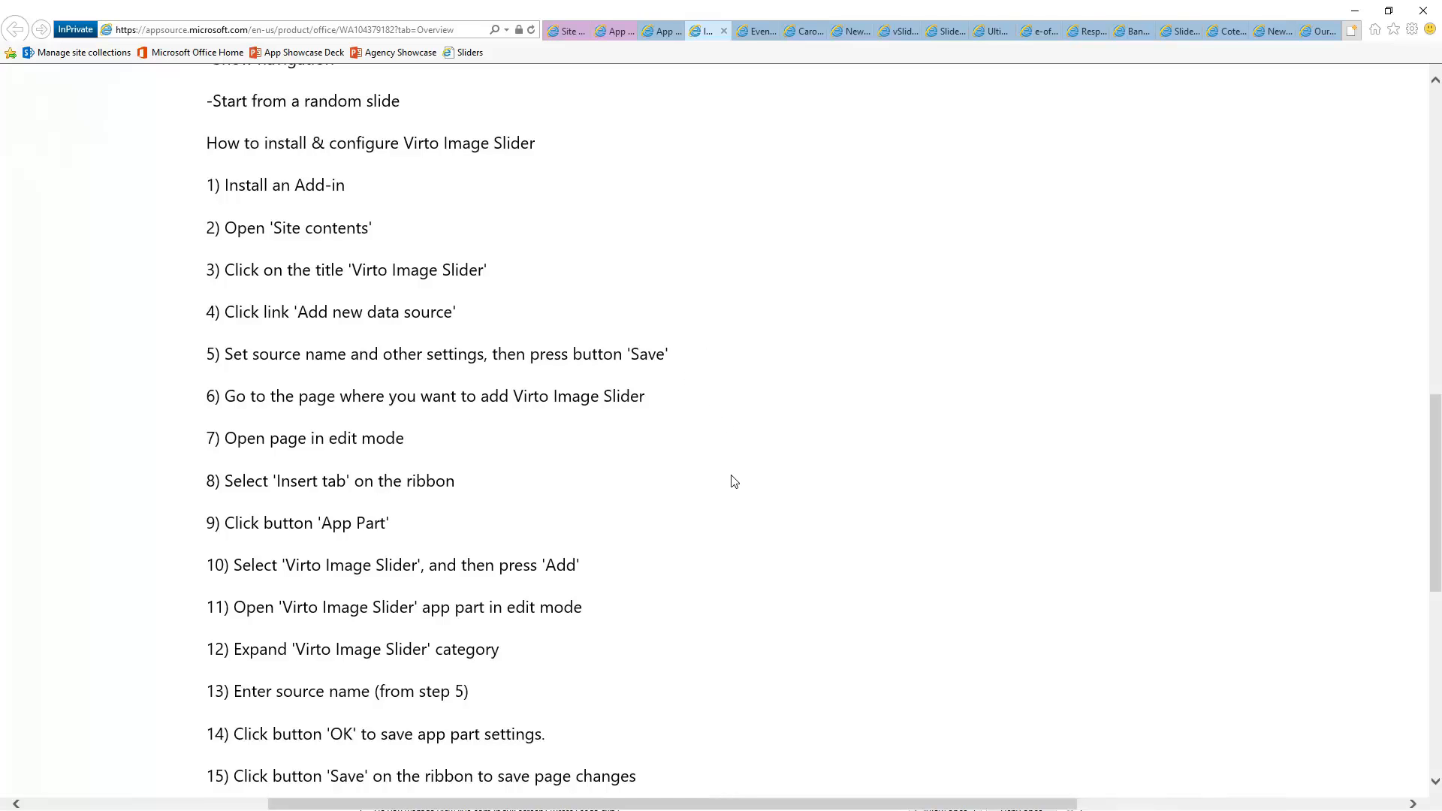
scroll(732, 484, down, 3)
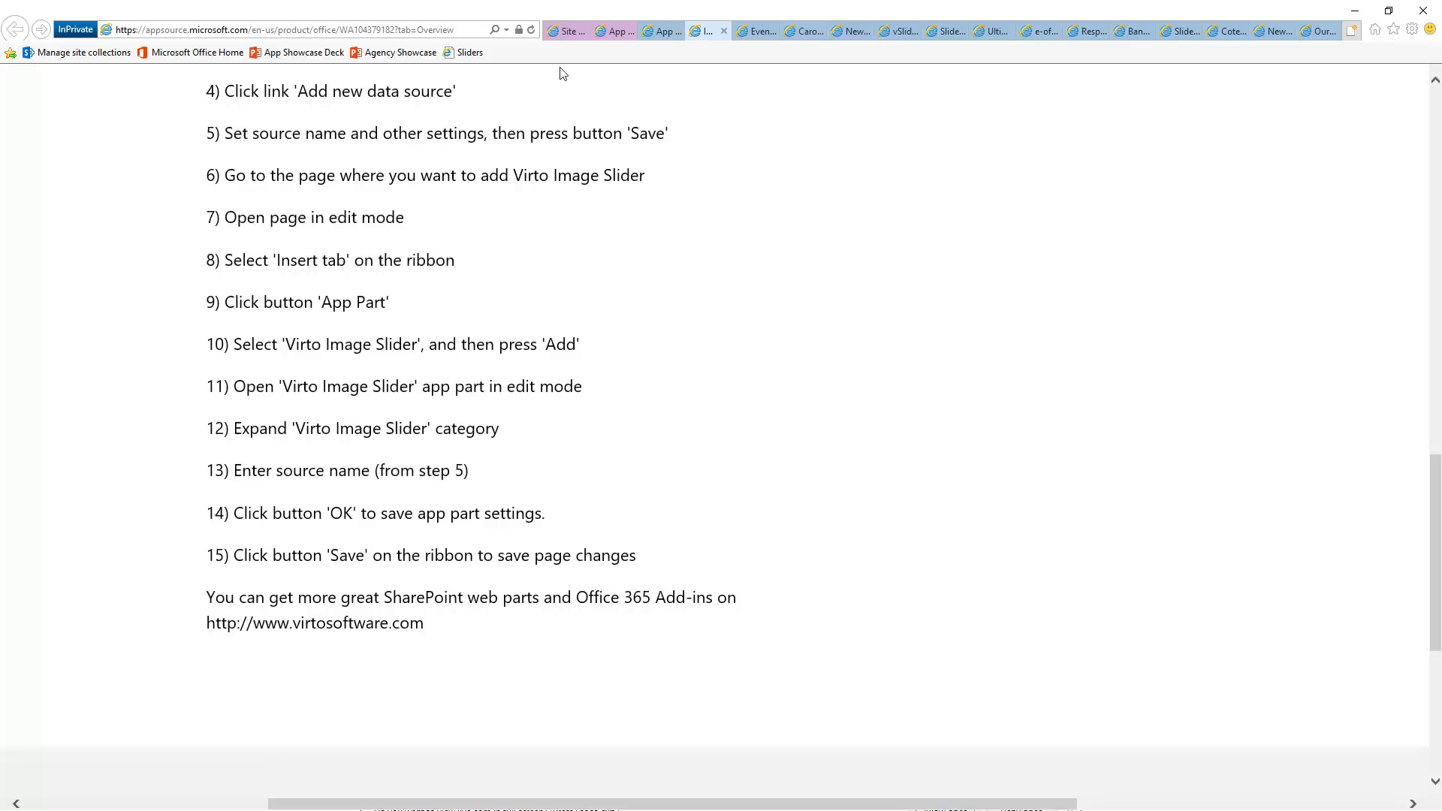
- Open the Virto Image Slider app's settings page from the site contents and compare it with the slider on the home page
click(565, 31)
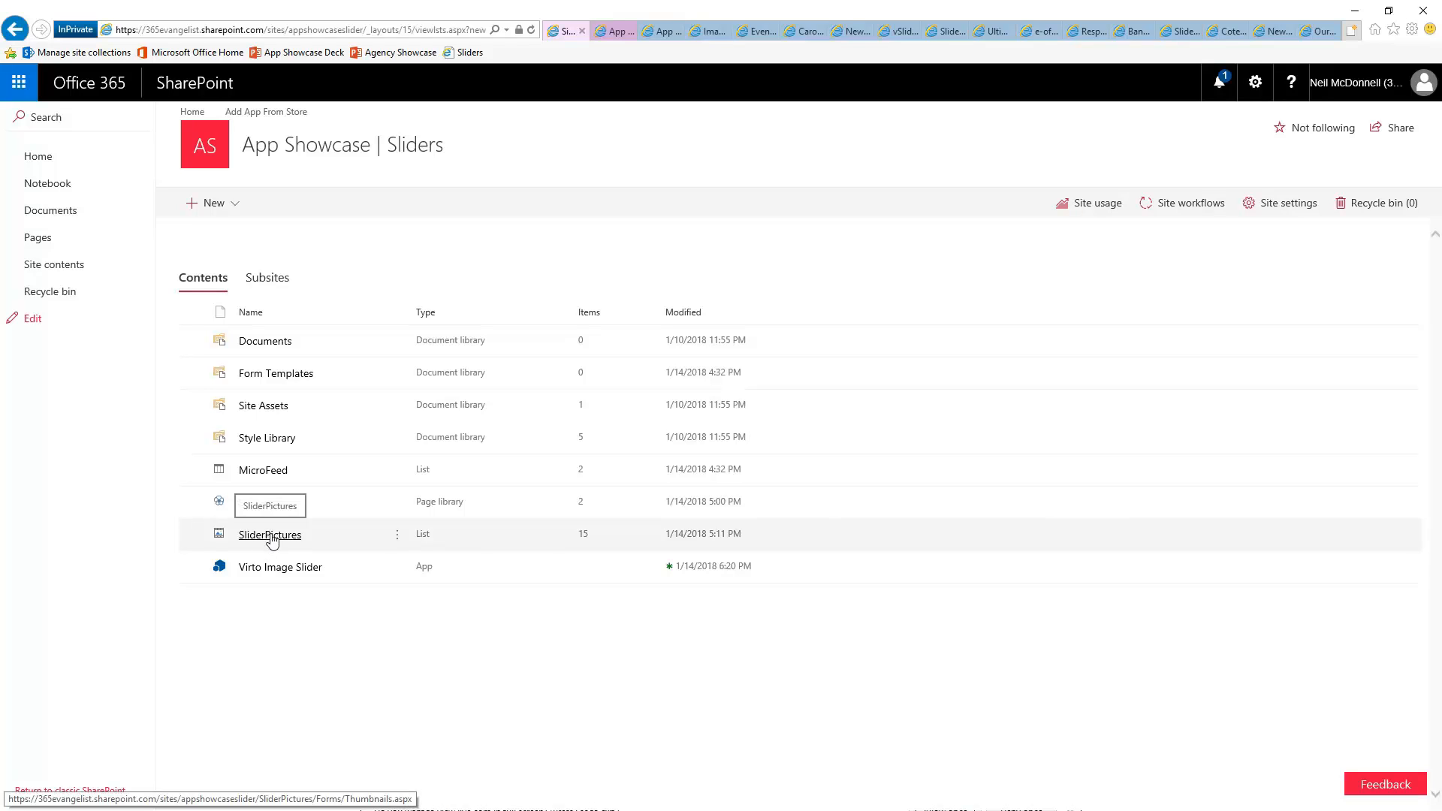
click(295, 575)
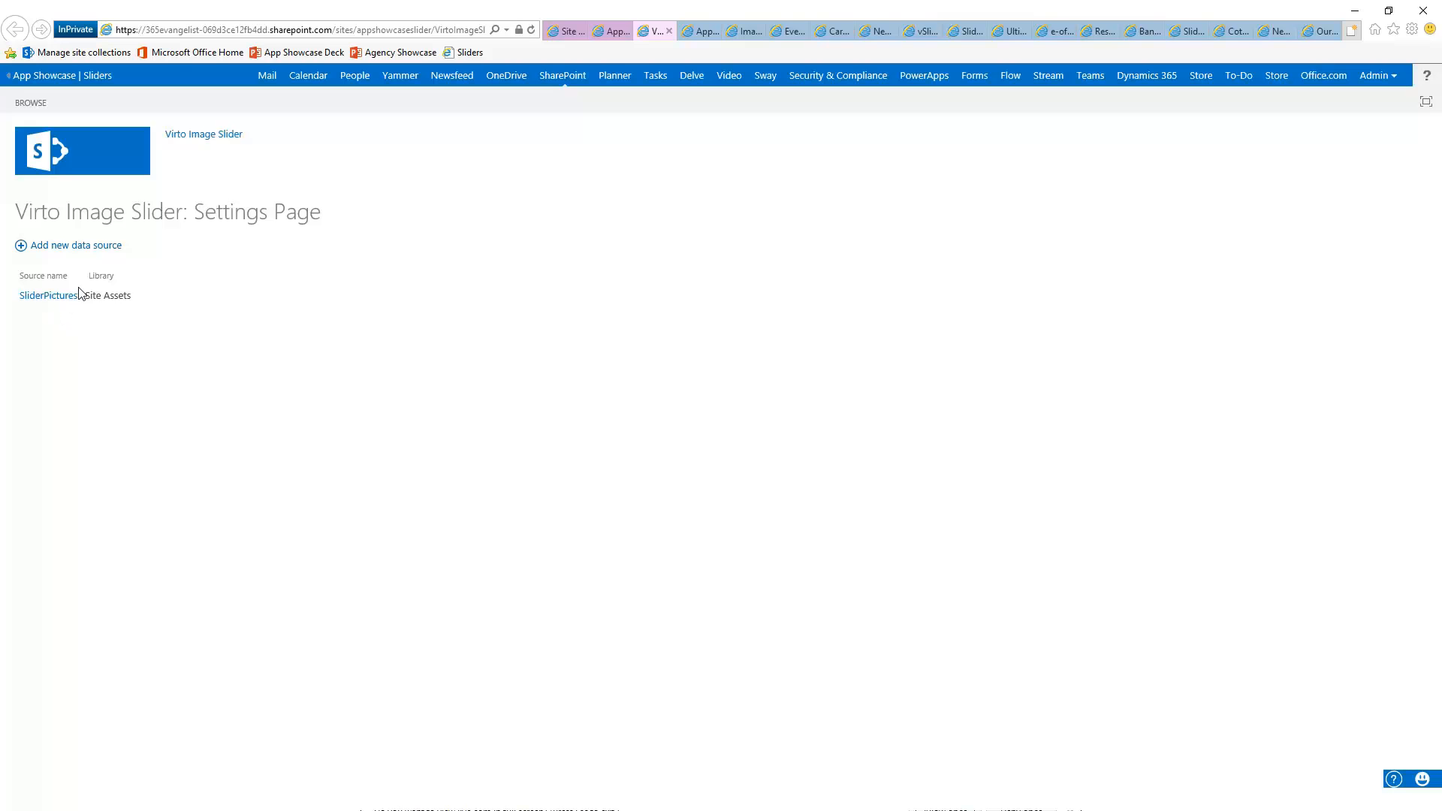
click(563, 32)
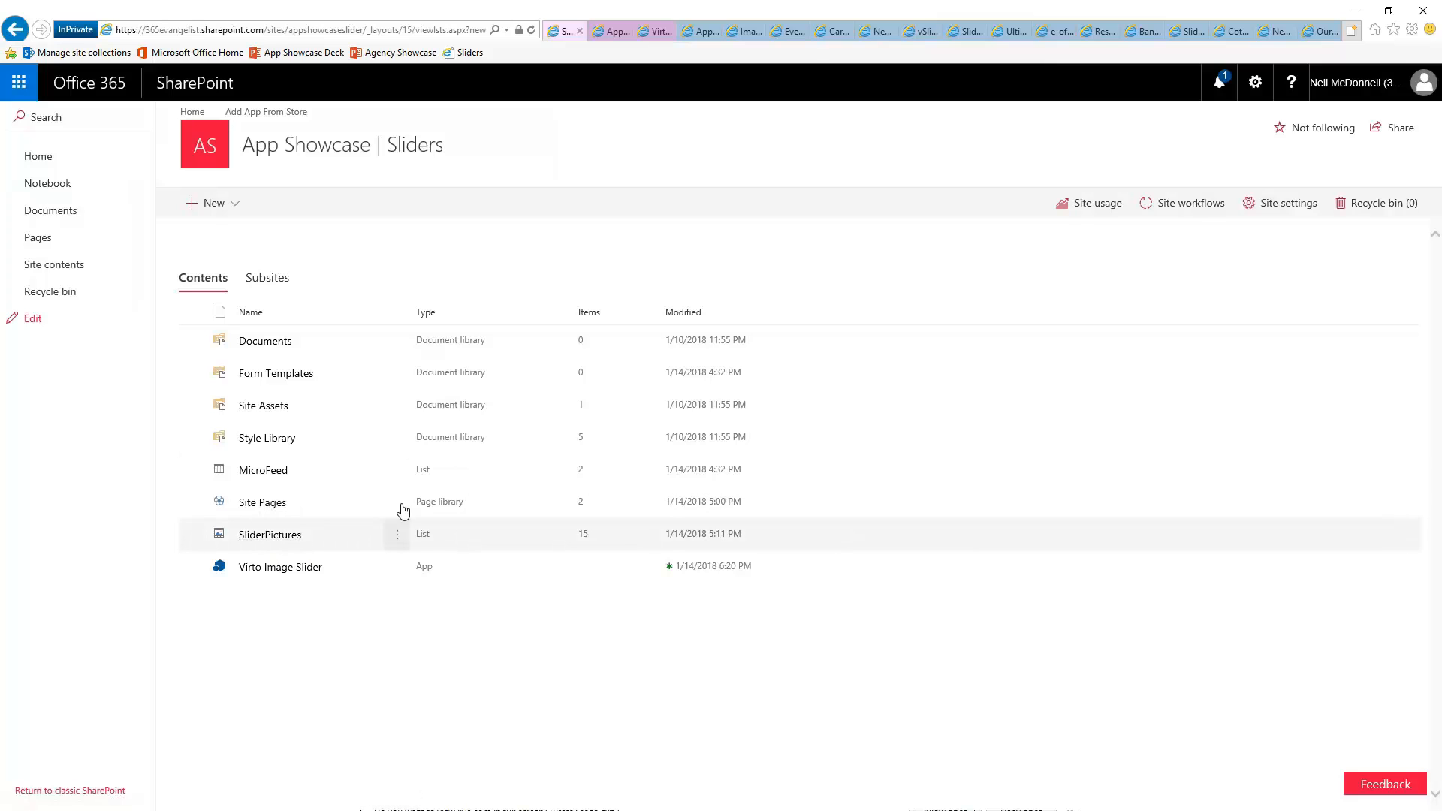
click(614, 34)
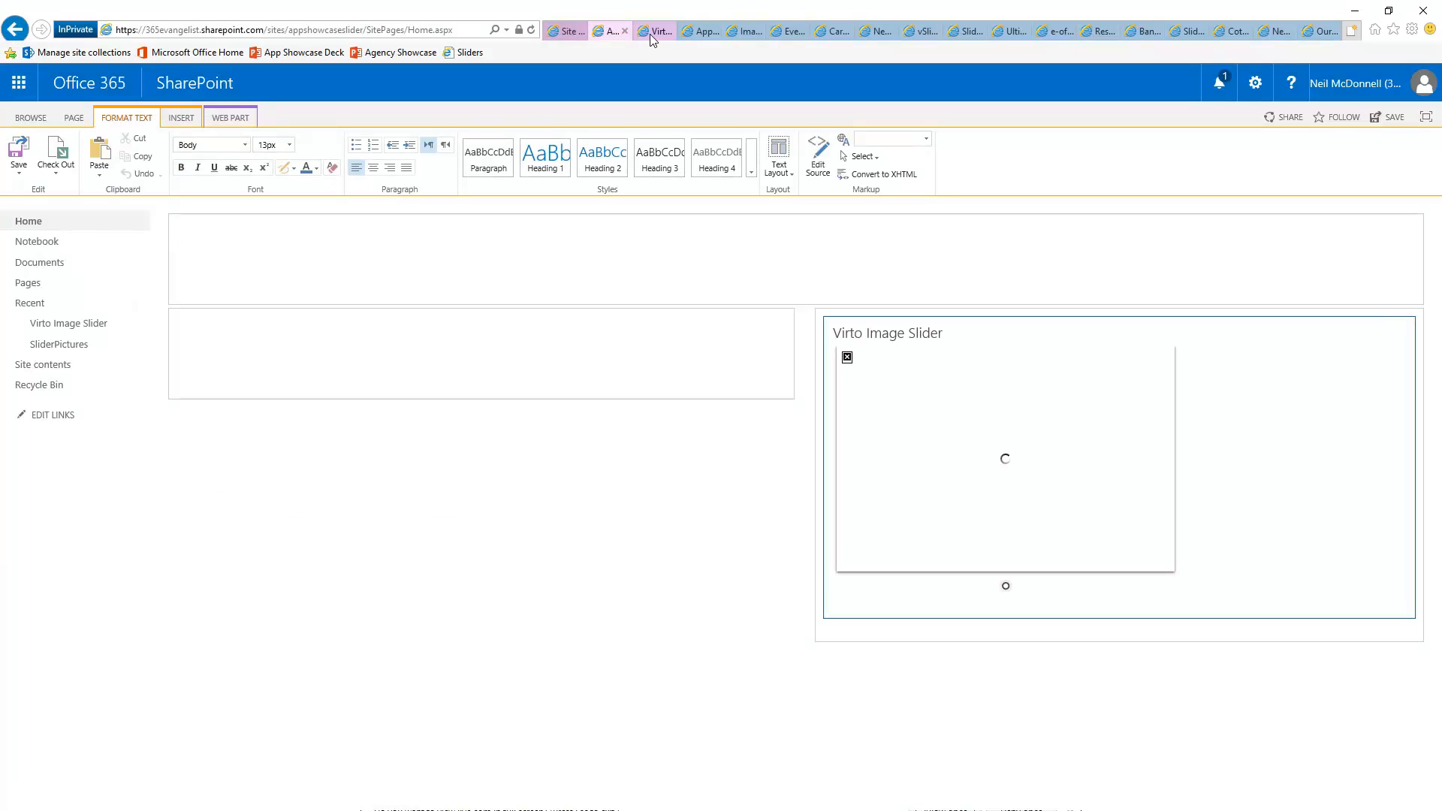
click(652, 32)
- Set the SliderPictures data source's library to Documents and save the data source
click(59, 297)
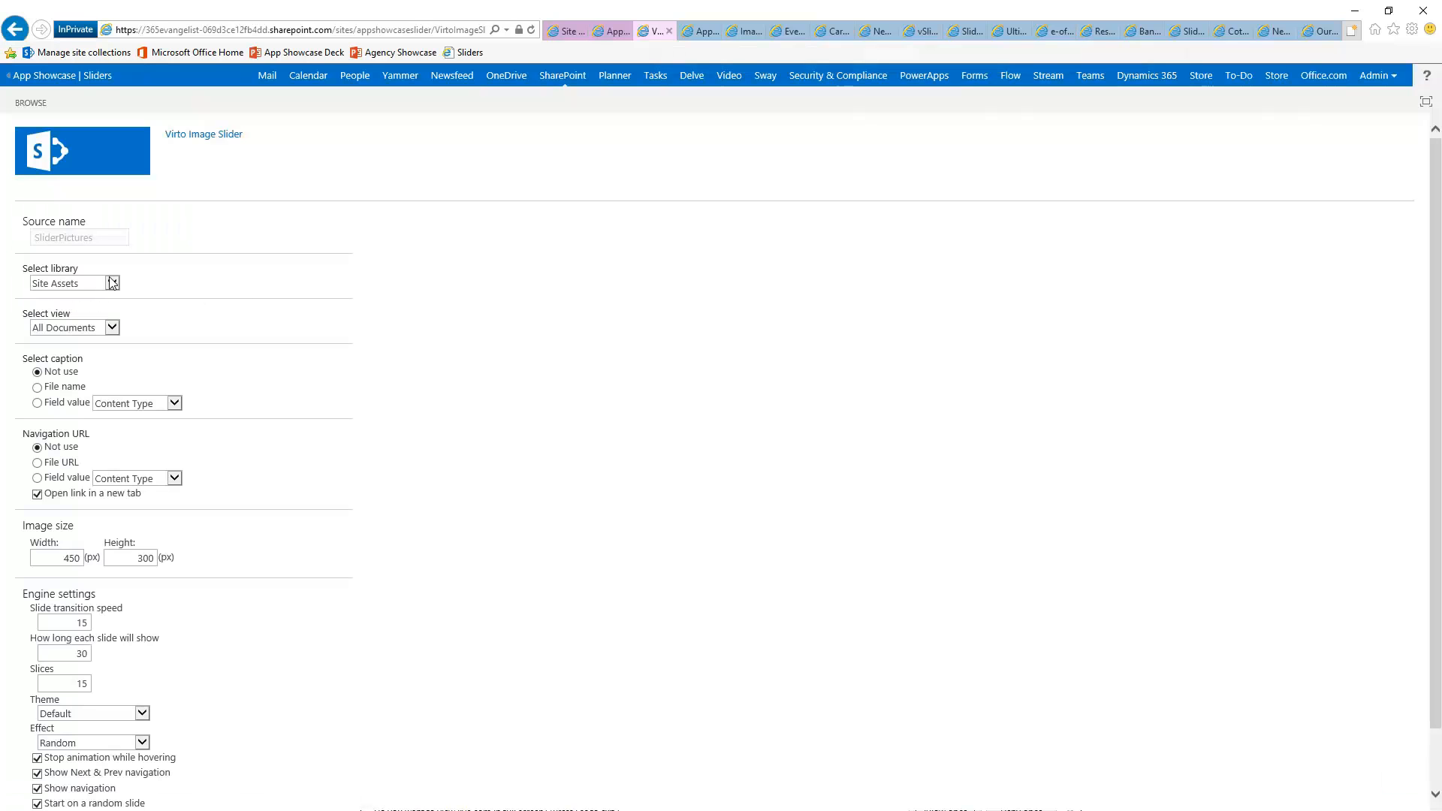
click(112, 282)
click(60, 243)
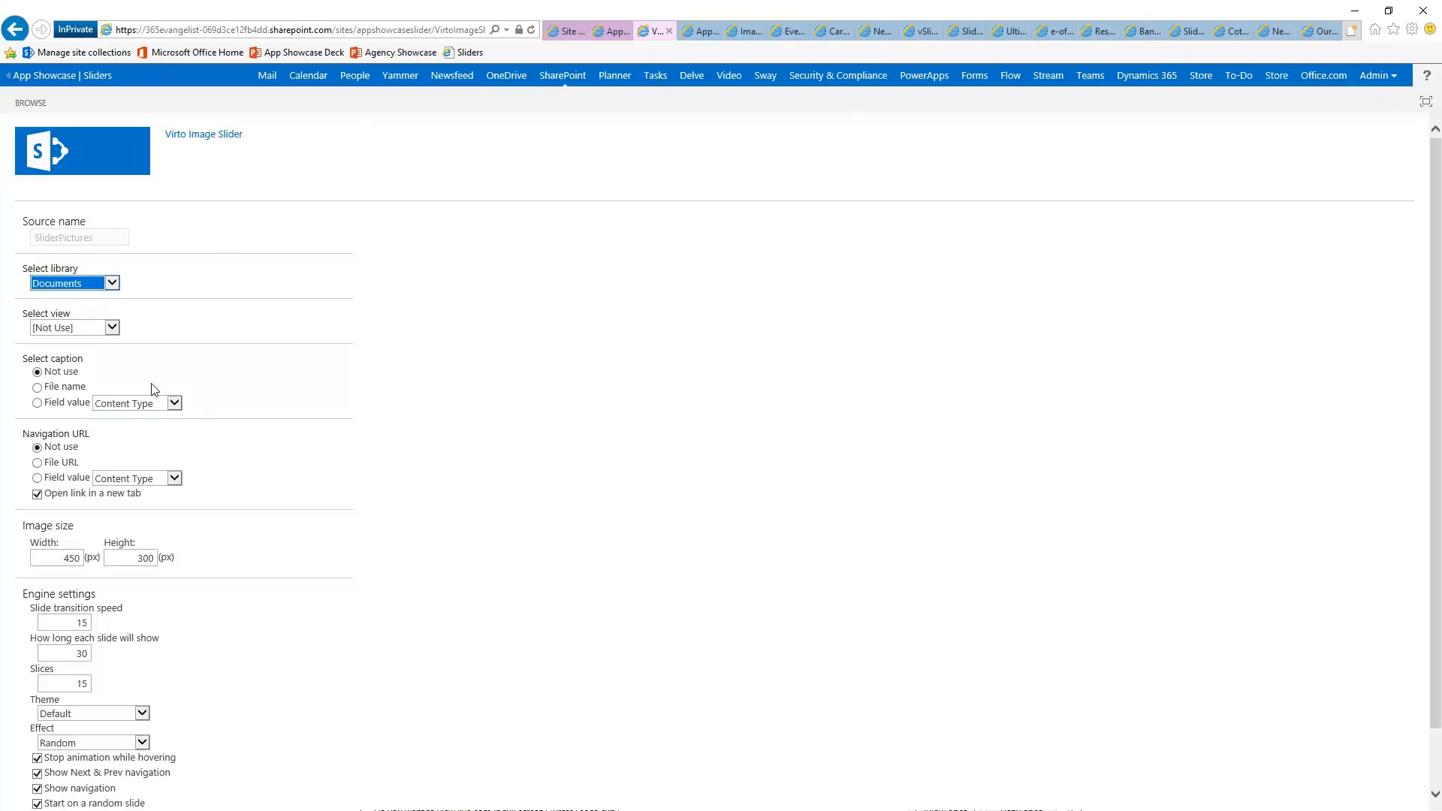
click(503, 426)
scroll(510, 432, down, 1)
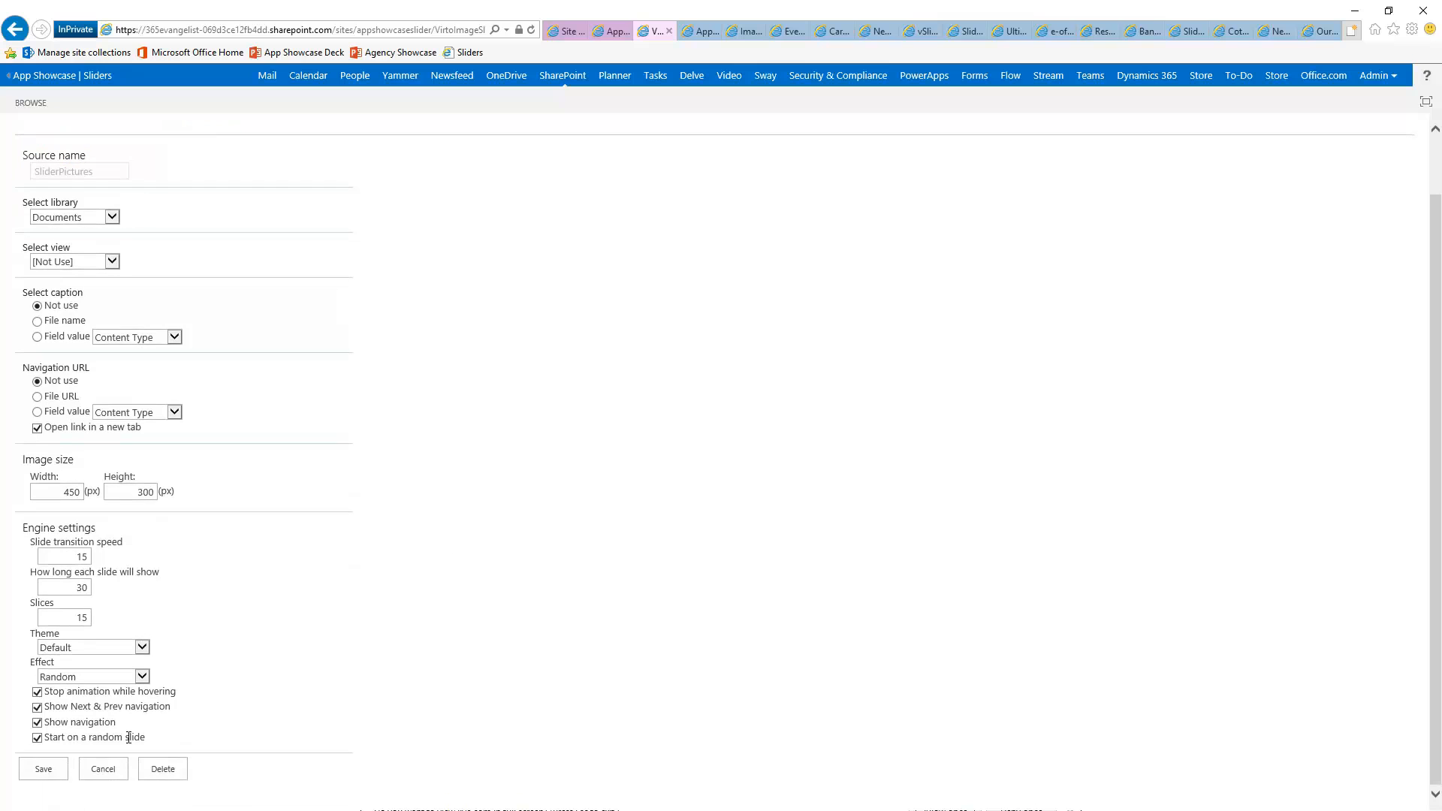
click(43, 770)
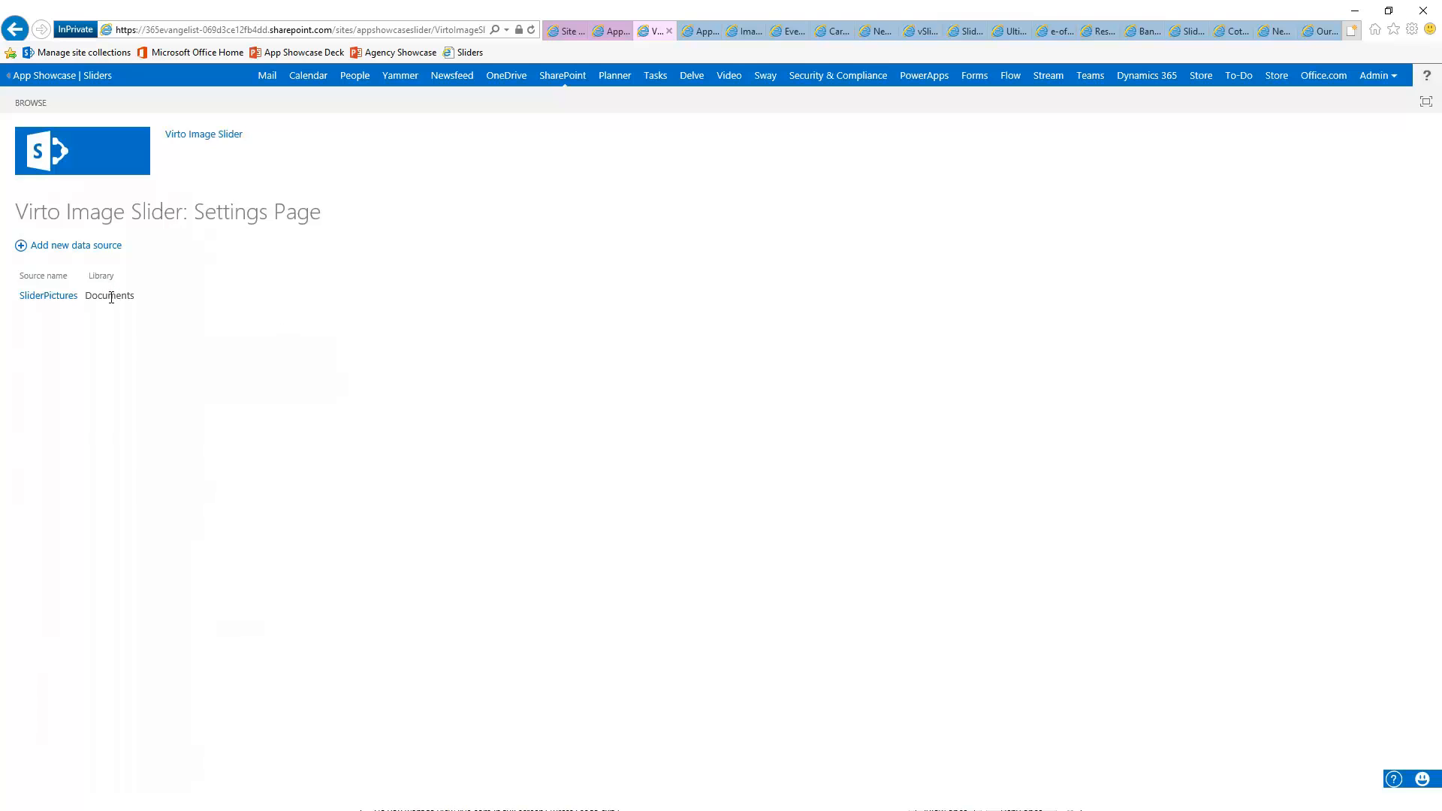
- Set the SliderPictures data source's library to SliderPictures and save the data source
click(53, 298)
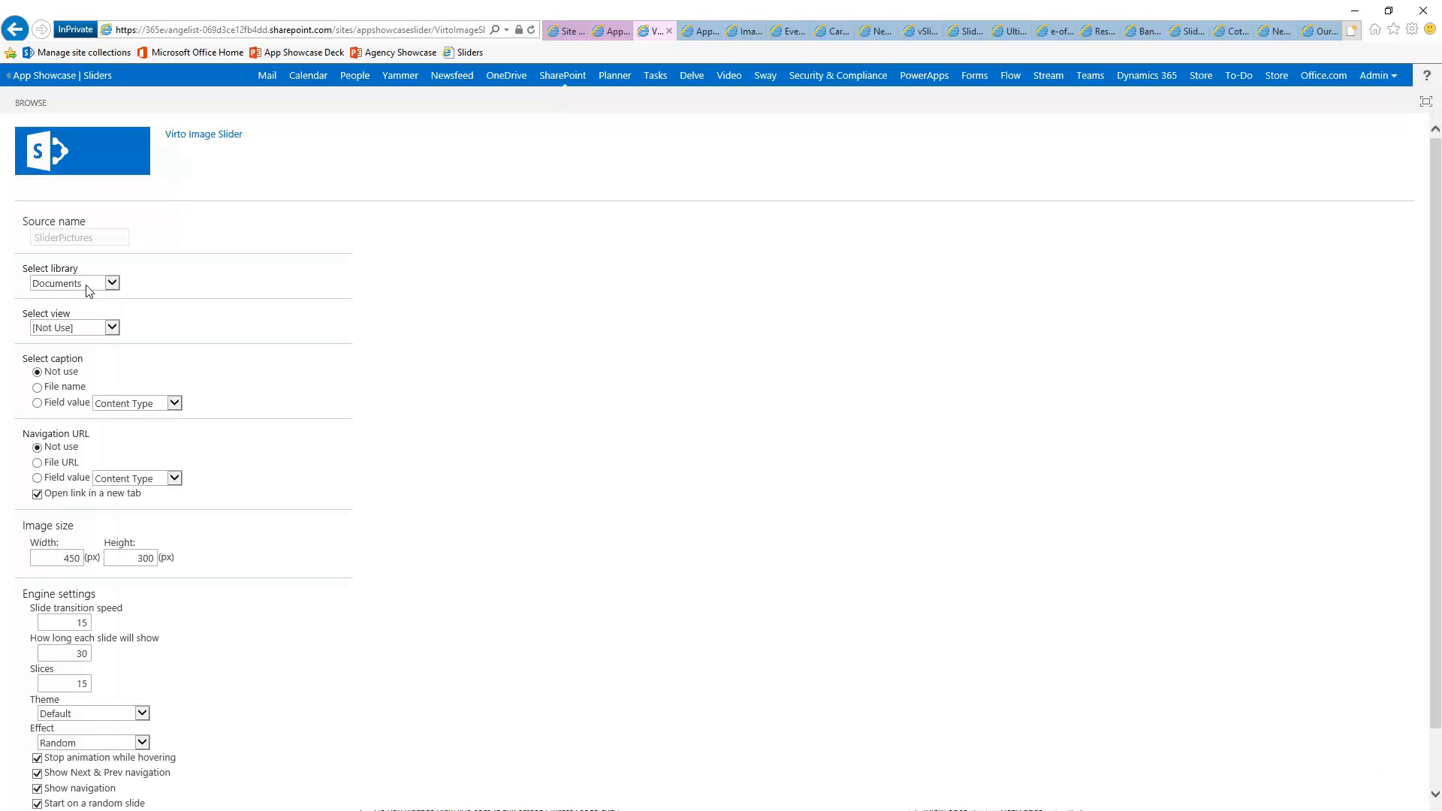
click(111, 284)
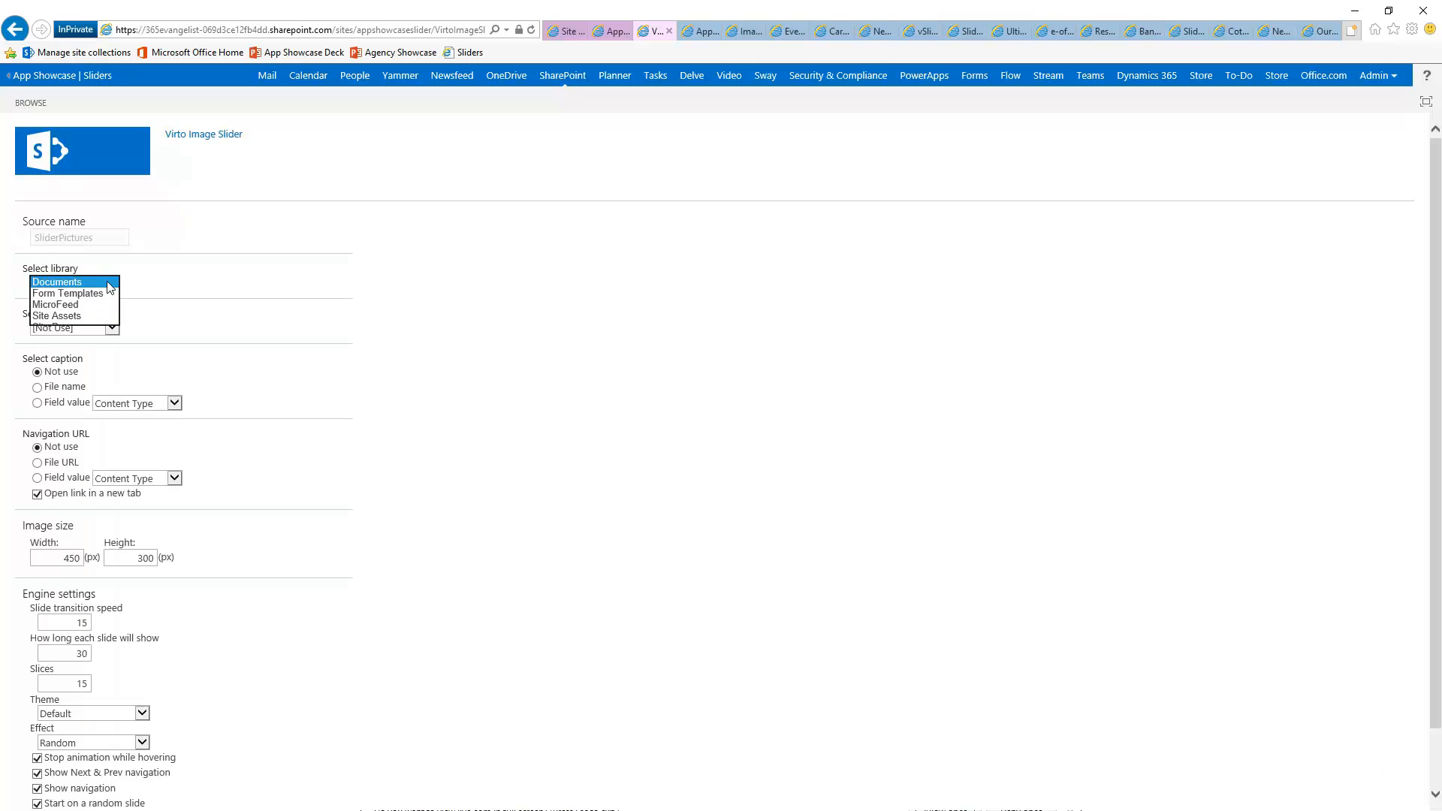
click(87, 338)
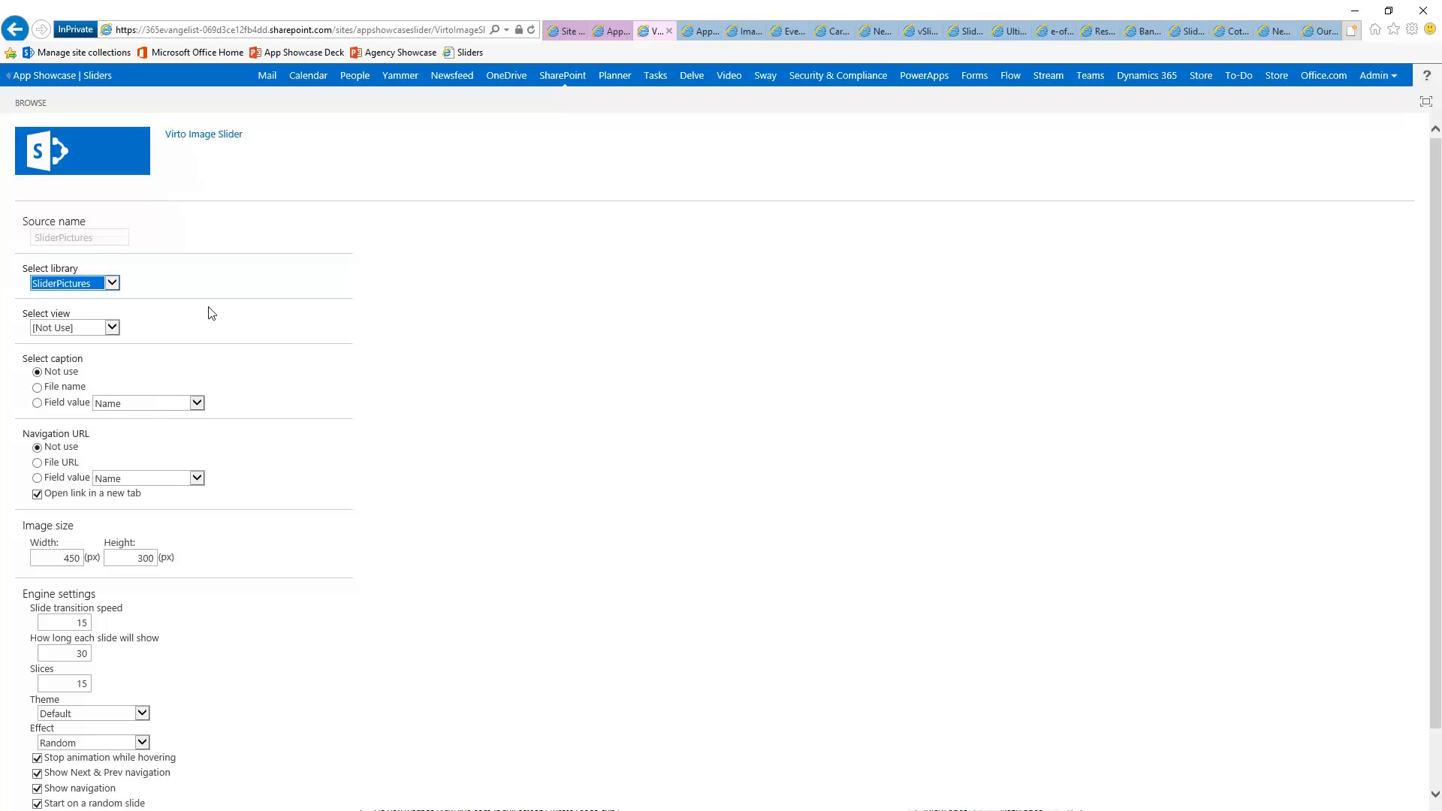
click(457, 357)
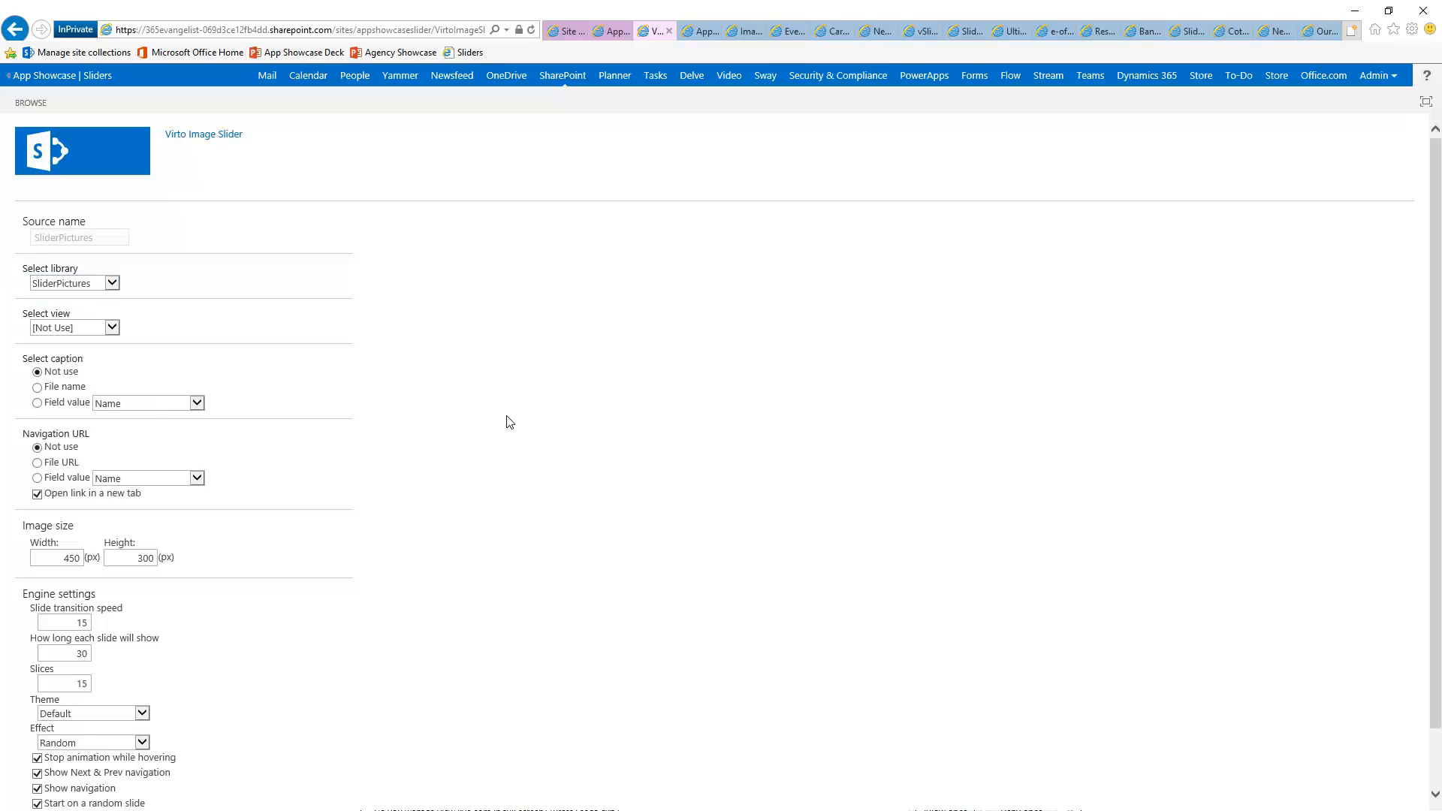
scroll(544, 428, down, 1)
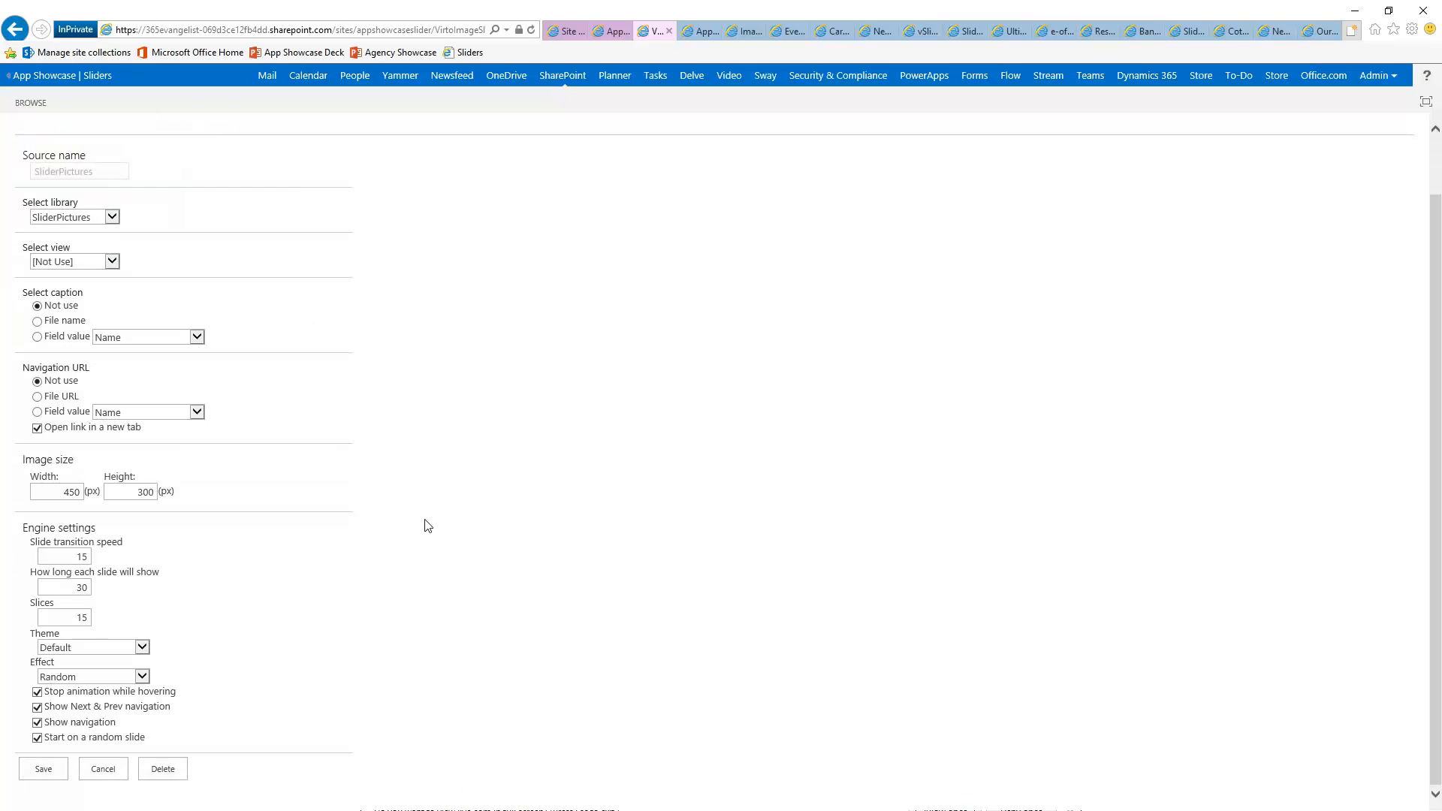
click(44, 769)
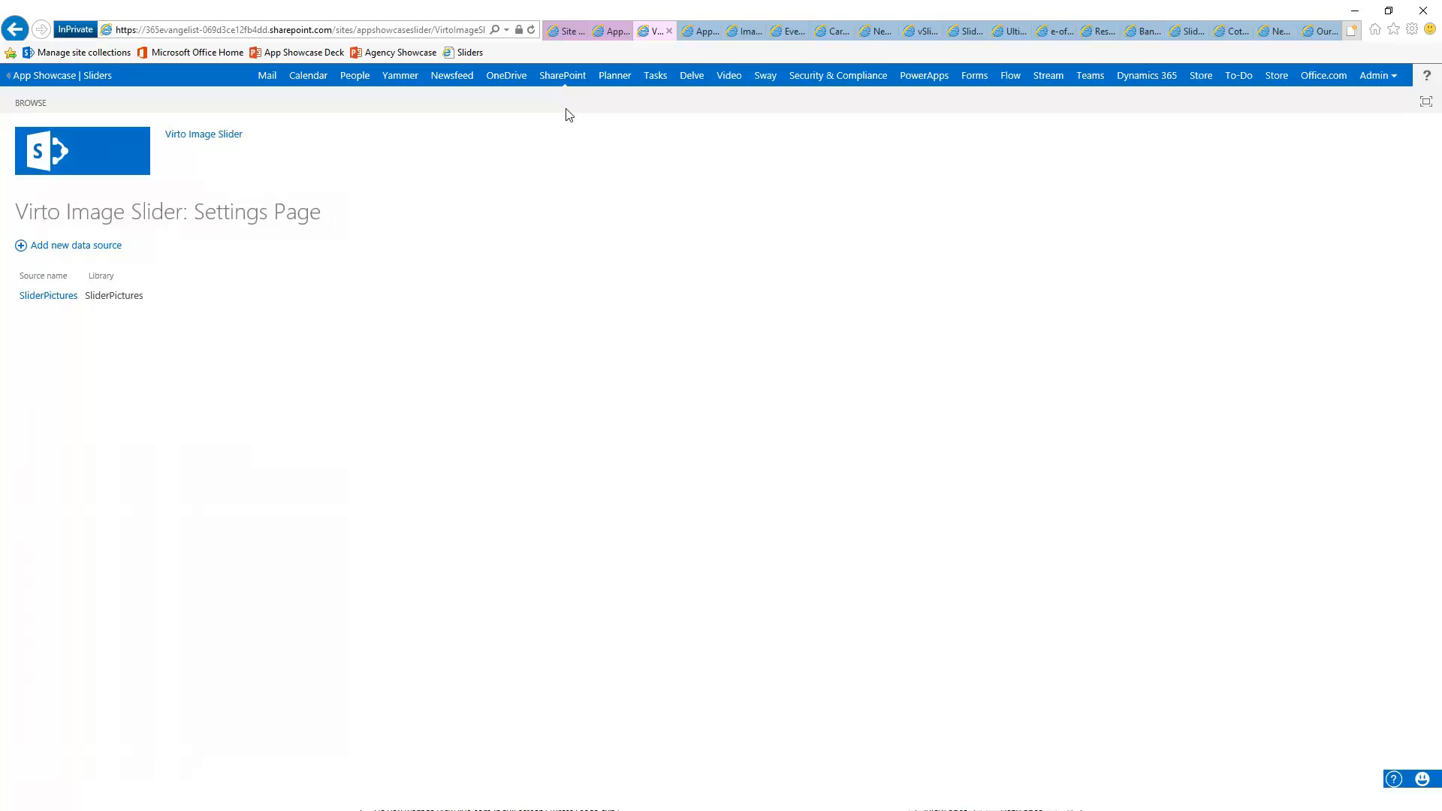
- Return to the home page and open the Virto Image Slider web part's properties with its source name section expanded
click(668, 31)
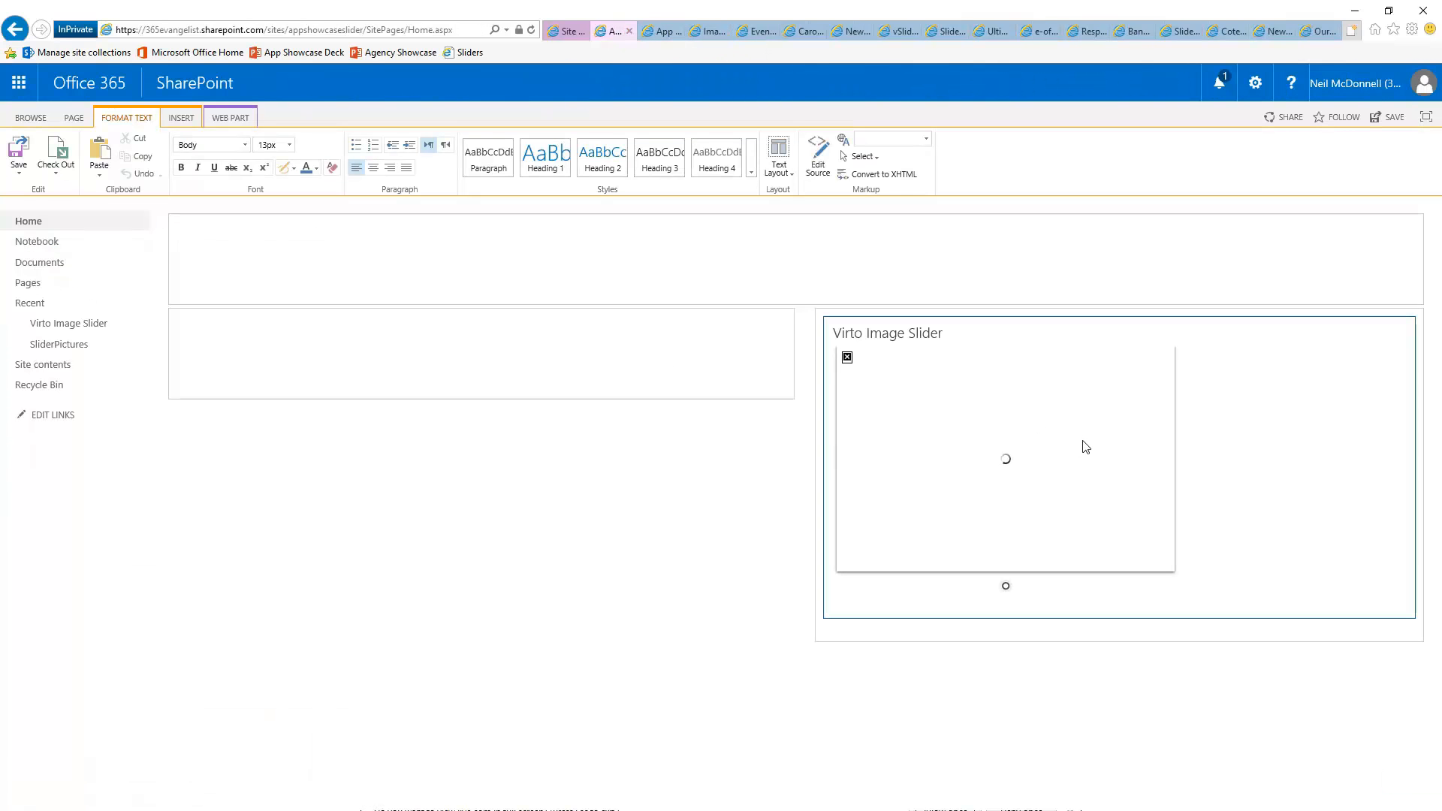
click(1157, 335)
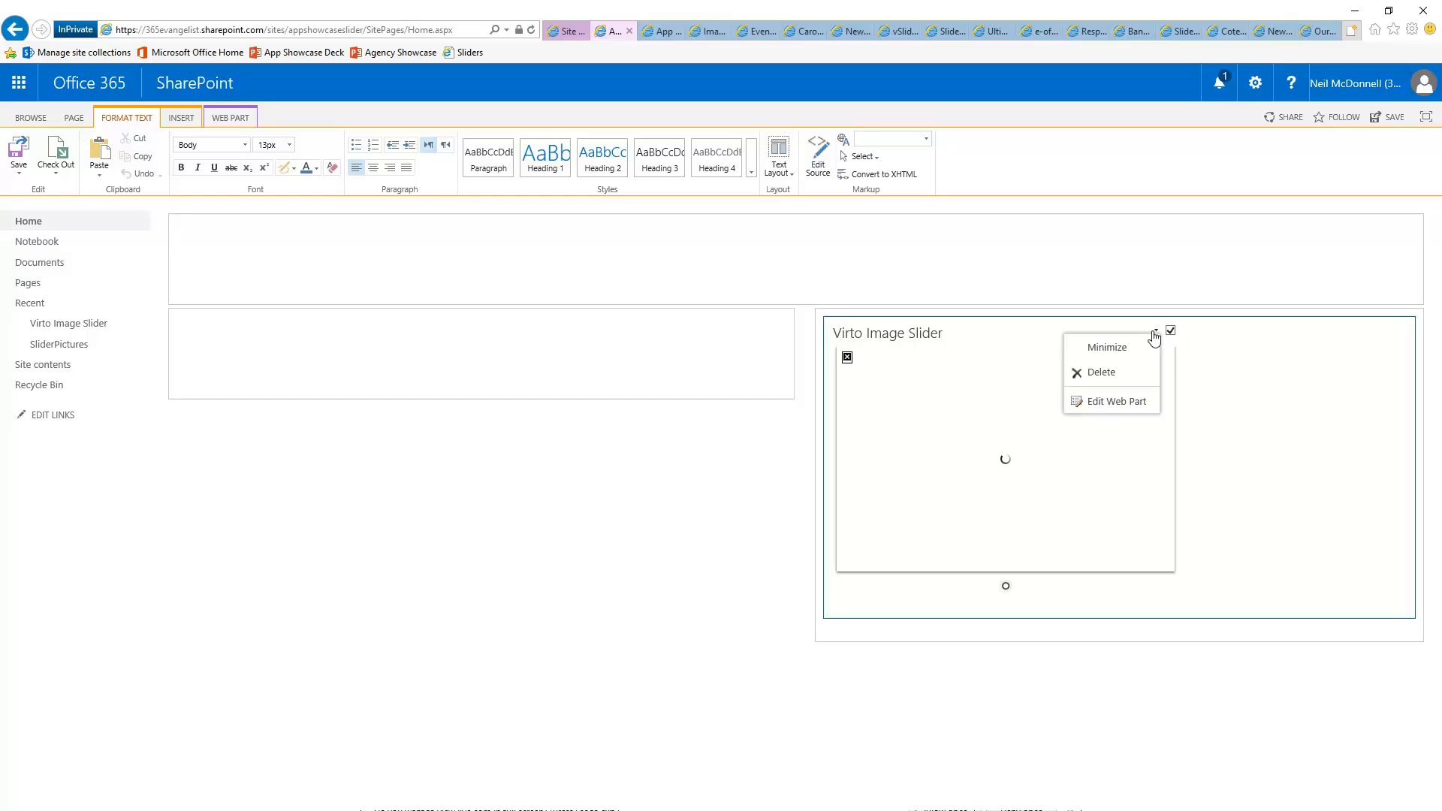
click(1117, 405)
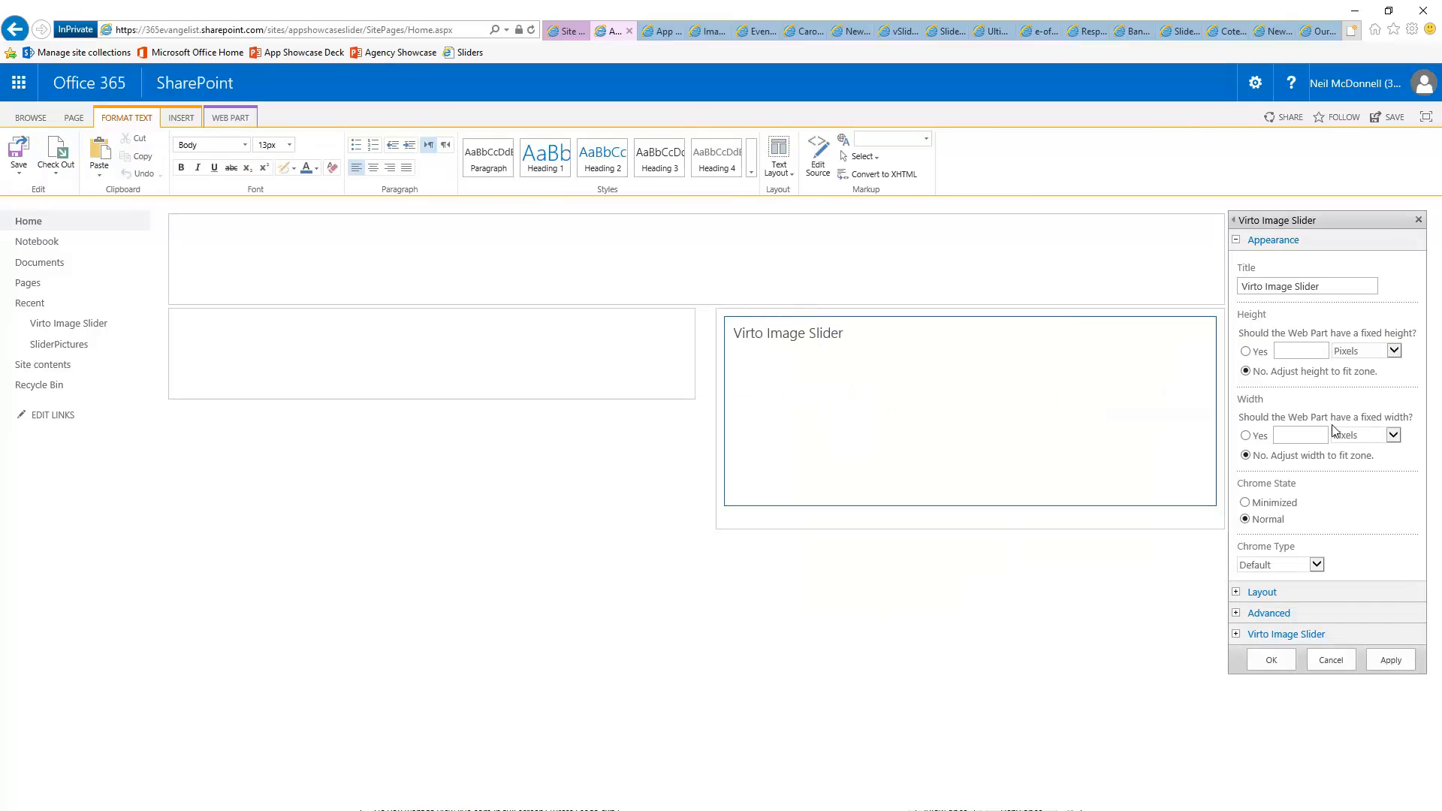
click(1237, 633)
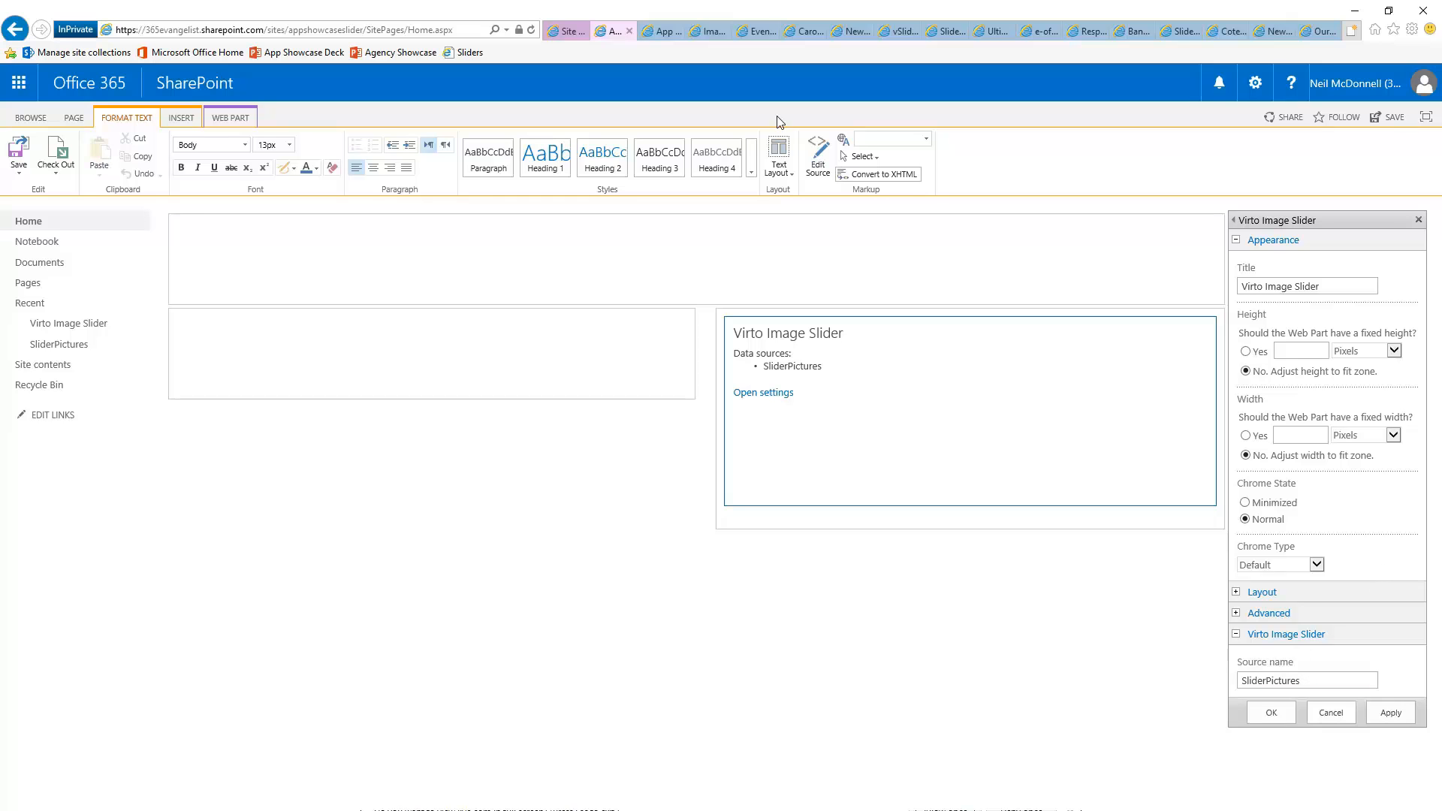
- Check the data source name on the app's settings page, then accept the web part's properties and save the home page
click(564, 31)
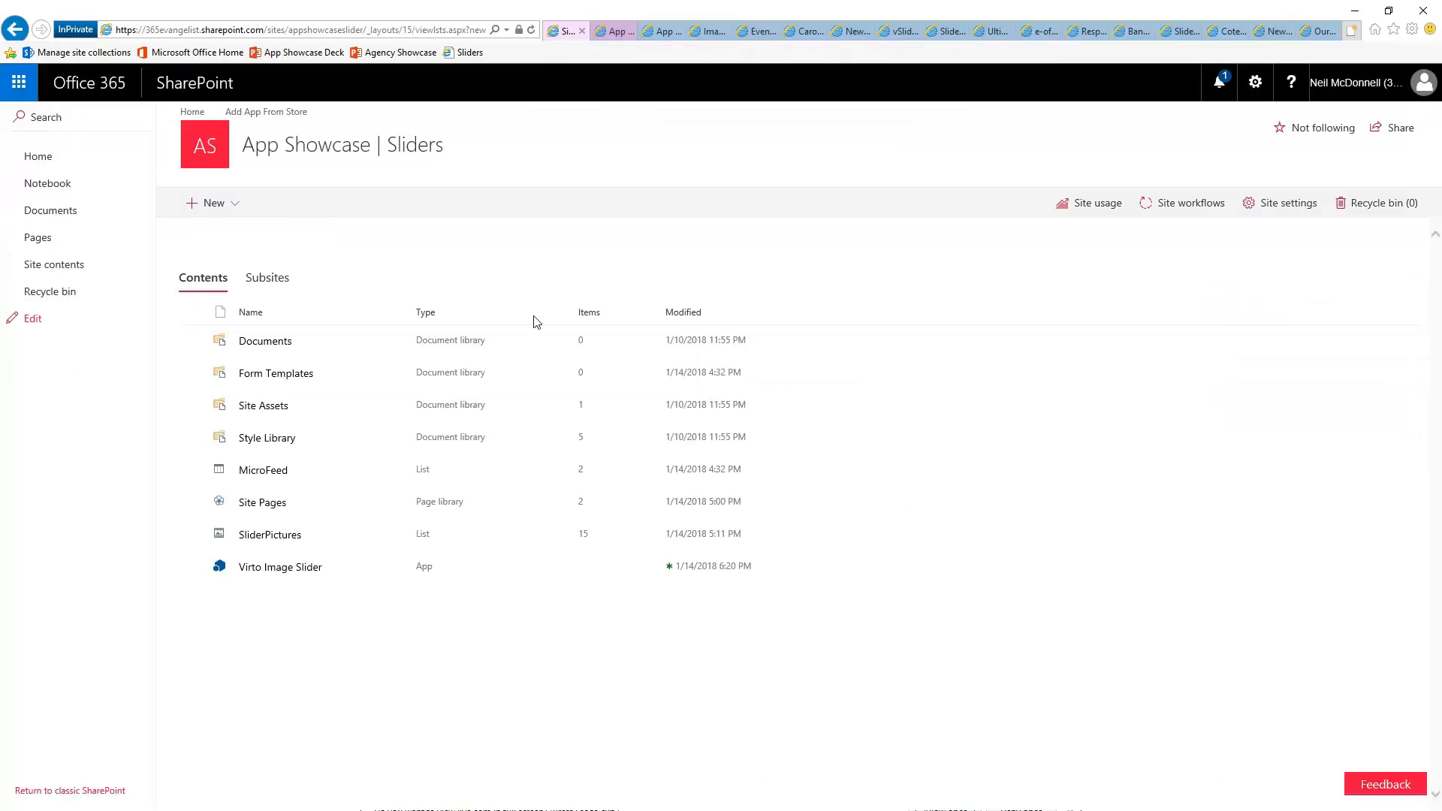
click(272, 568)
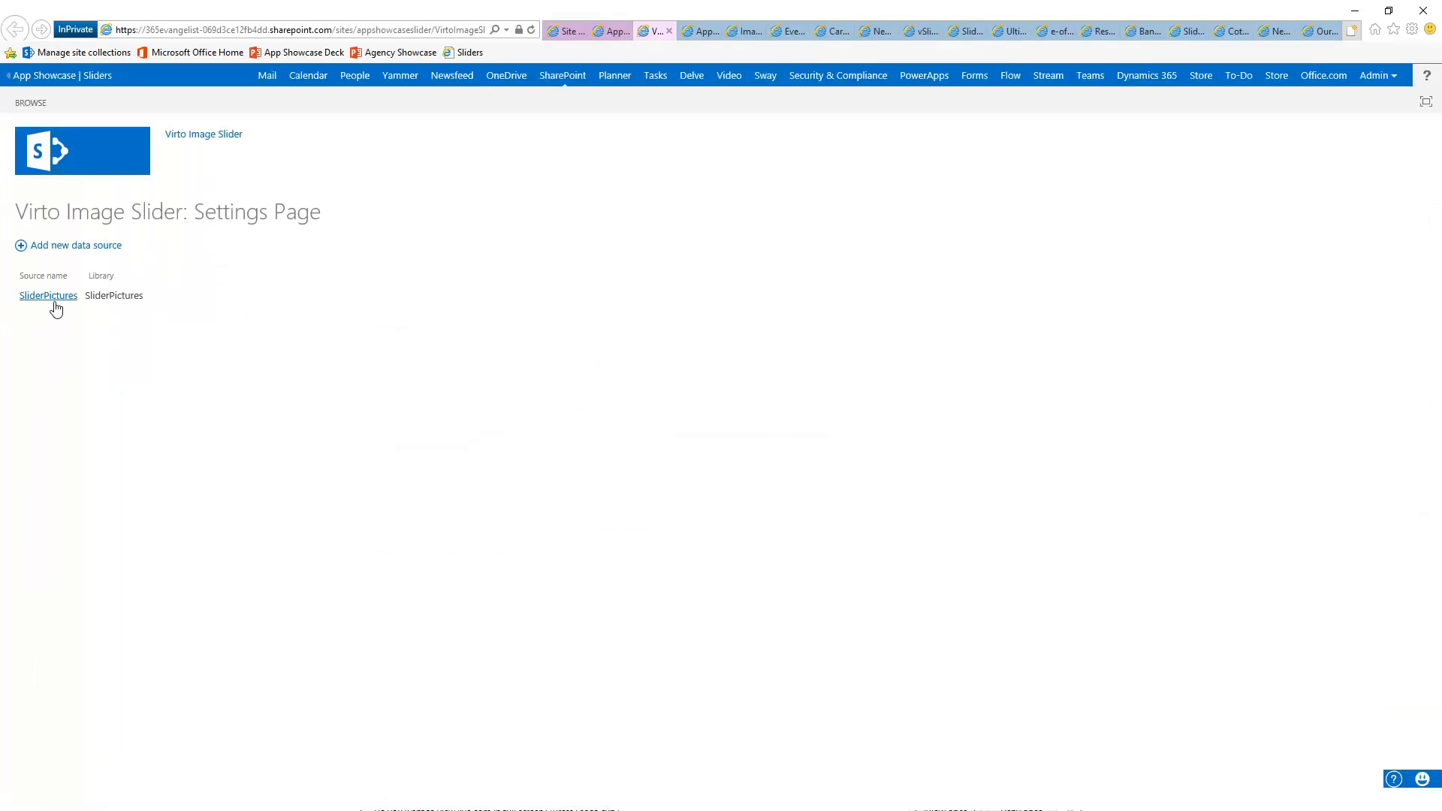
click(601, 33)
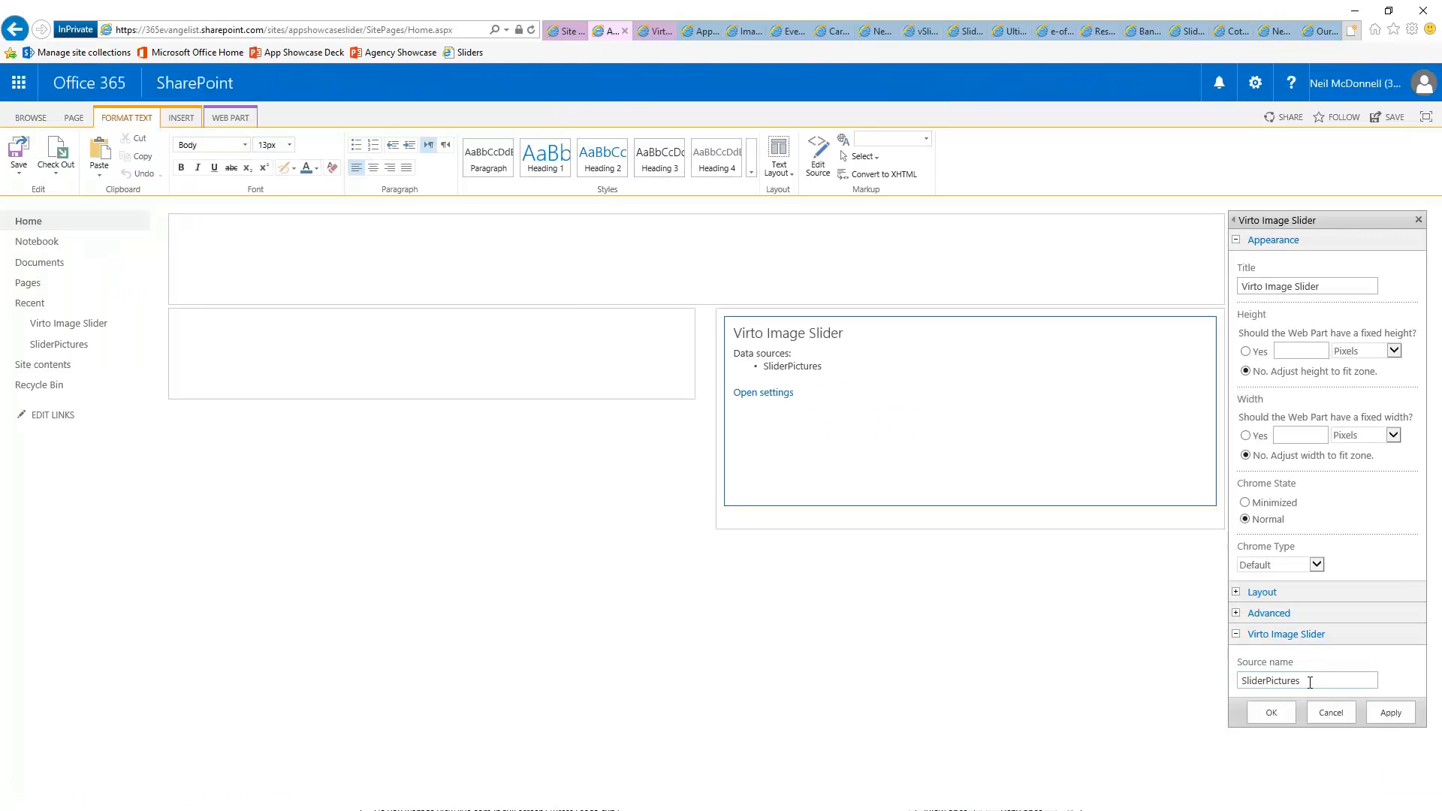
click(1269, 713)
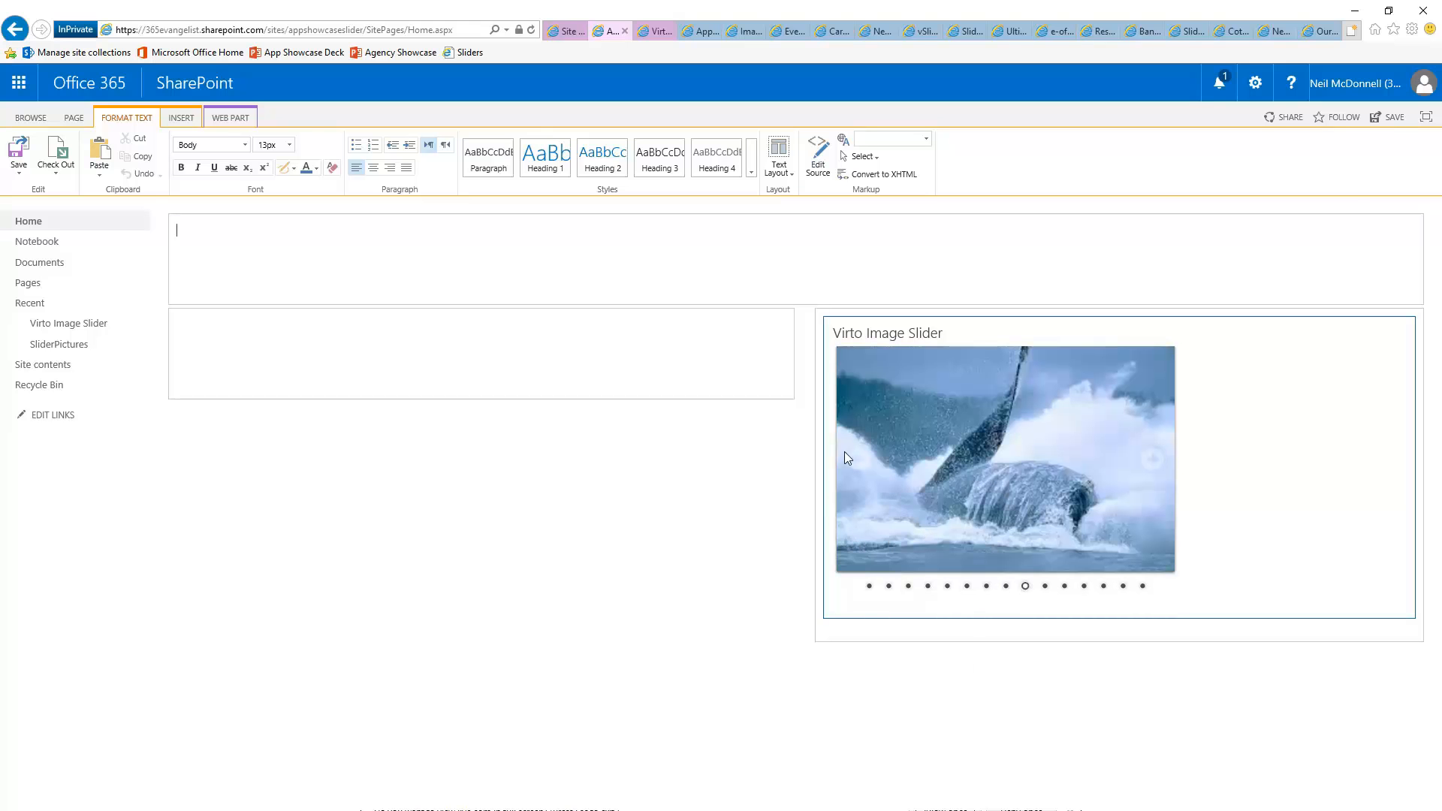
click(1393, 124)
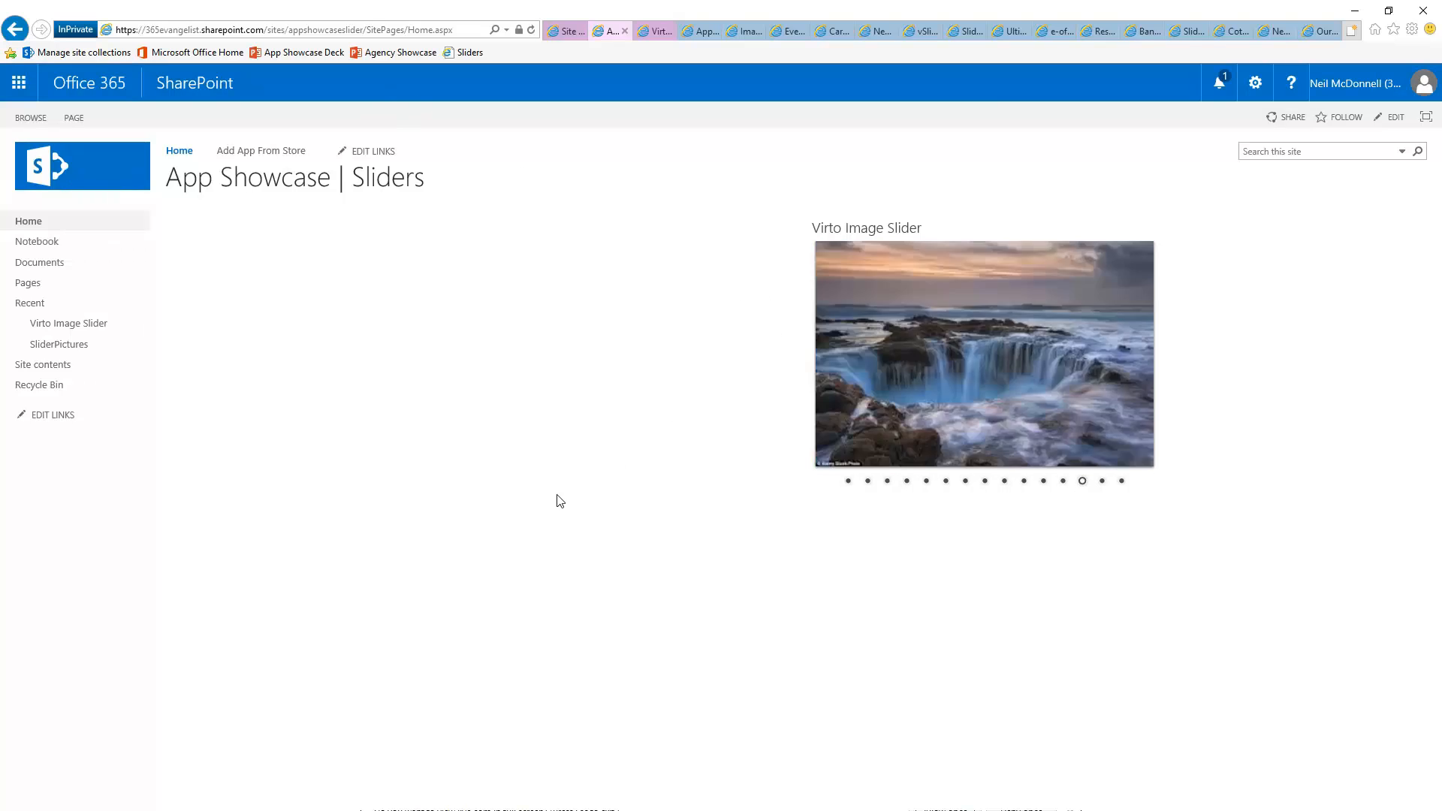
- Step back through the images of the Virto Image Slider on the saved home page
mouse_move(1053, 316)
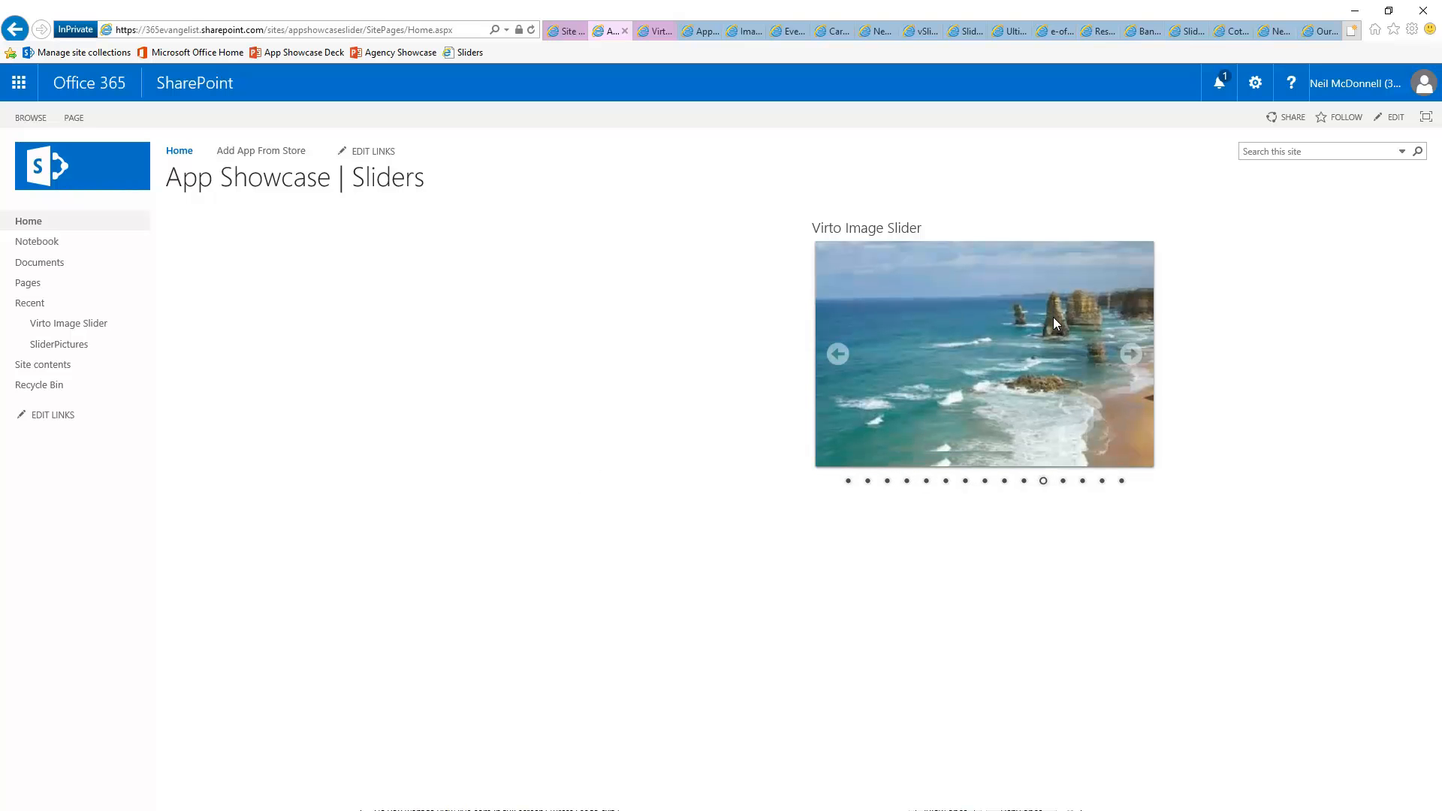
click(839, 355)
click(839, 354)
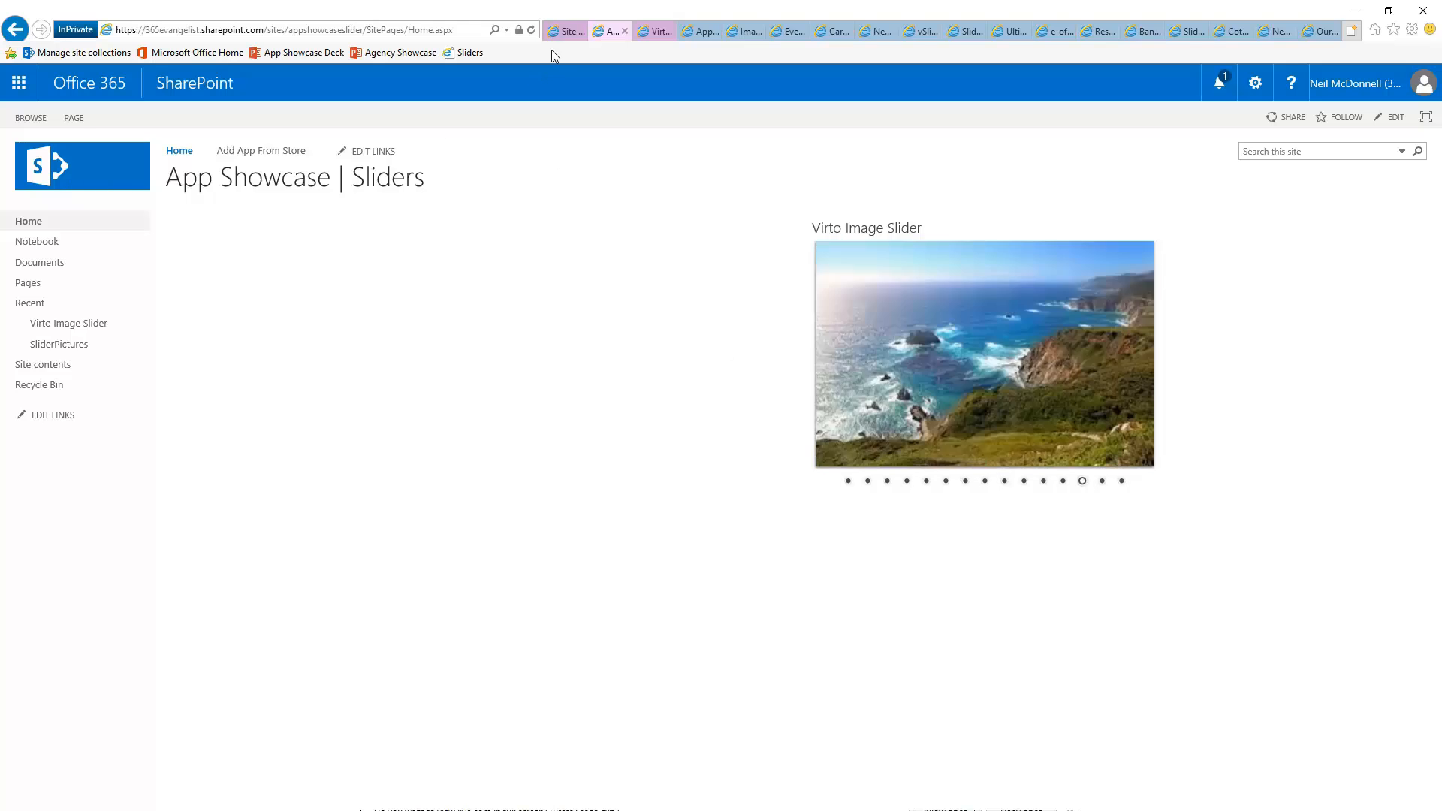
- Set how long each slide will show to 300 in the SliderPictures data source and save it
click(653, 31)
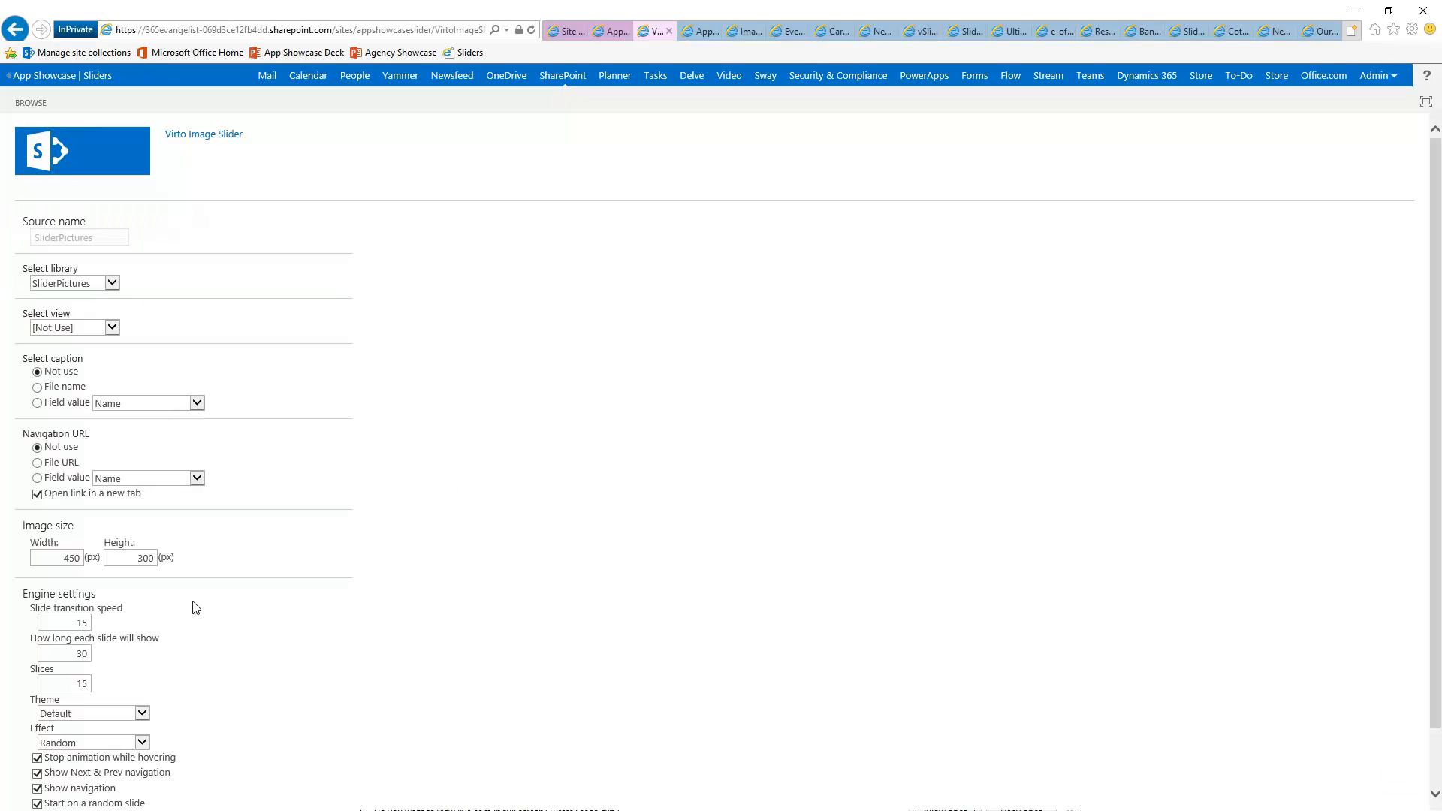
double_click(76, 658)
click(355, 667)
scroll(404, 635, down, 1)
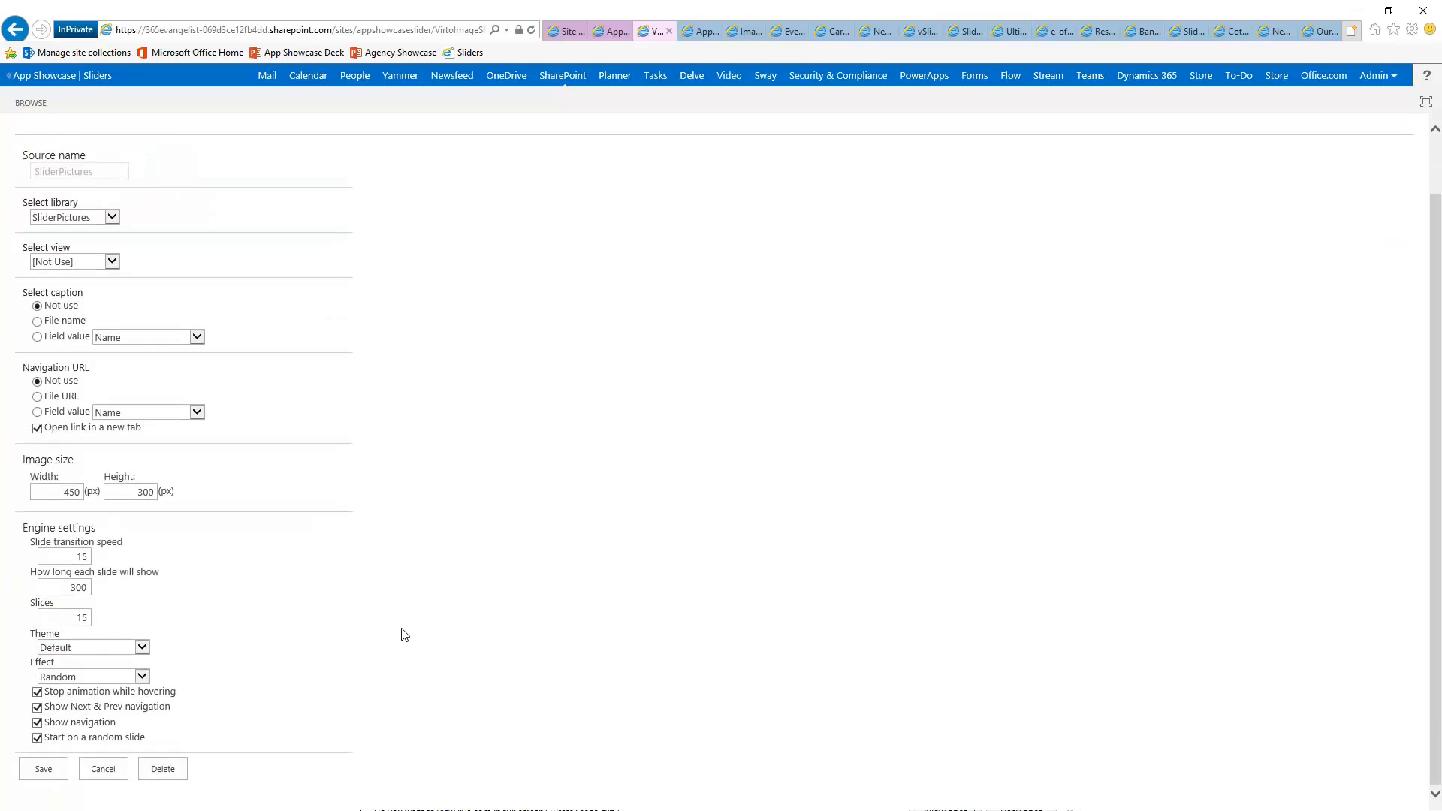
click(42, 770)
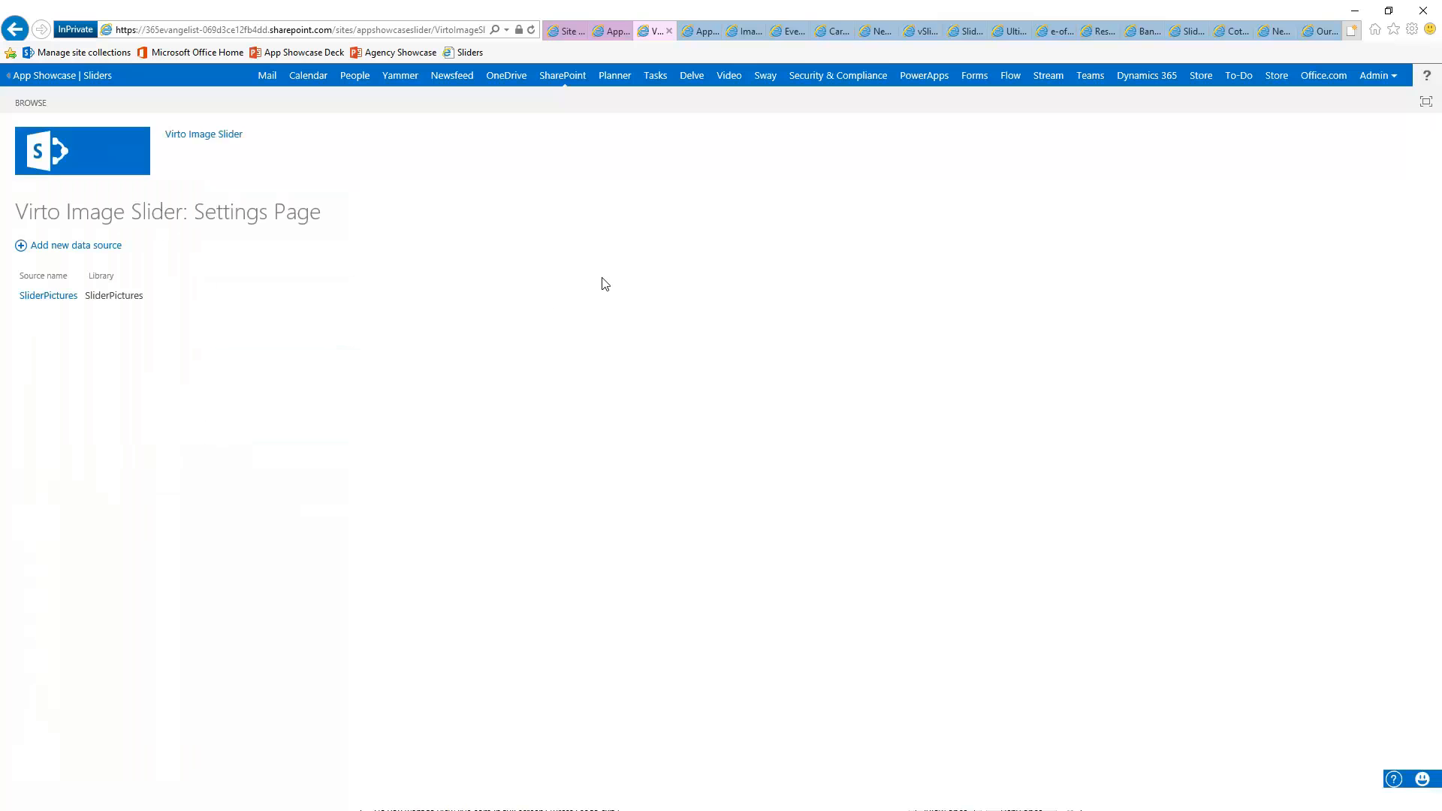
- Set how long each slide will show to 3000 in the SliderPictures data source, save it and reload the home page
click(697, 32)
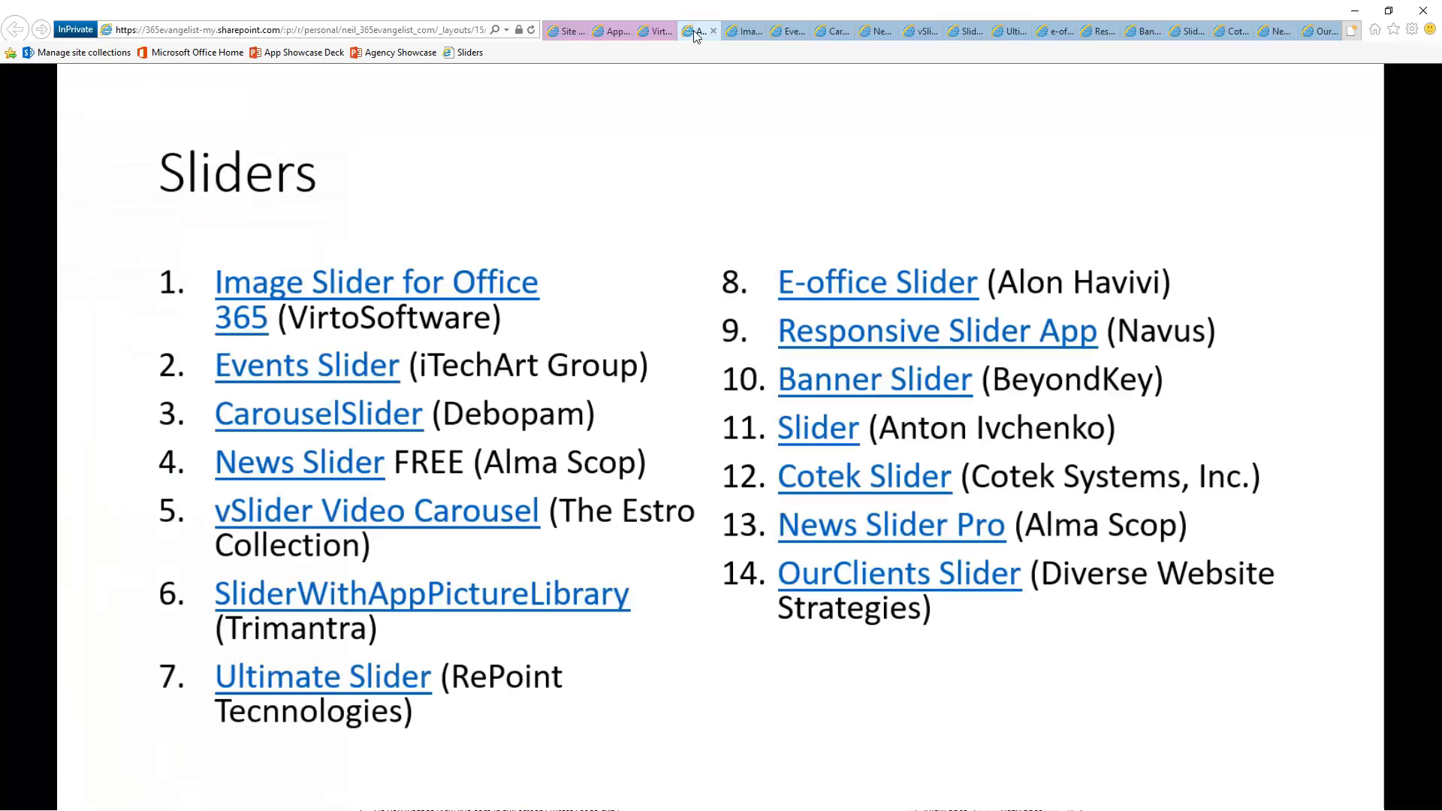
click(598, 33)
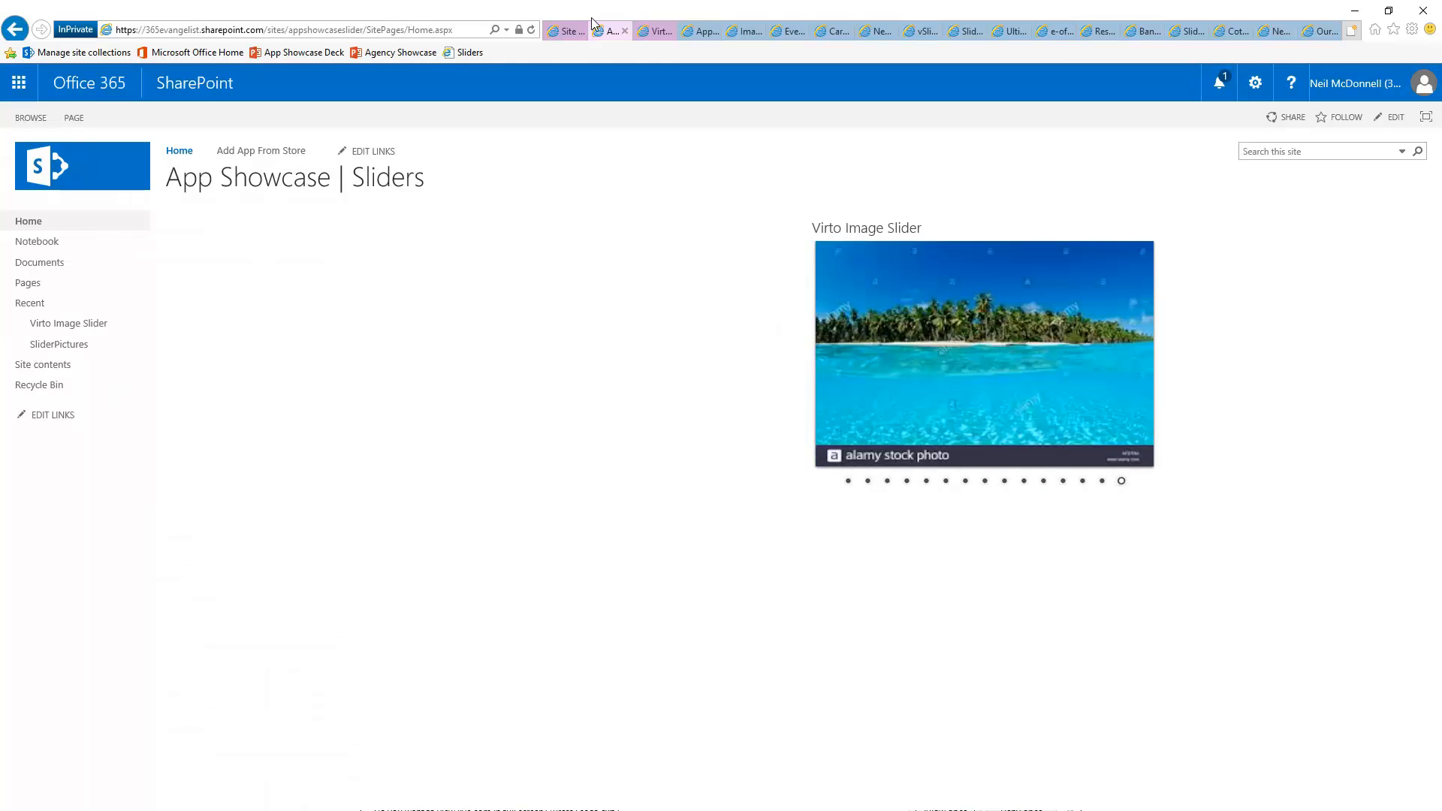
click(650, 33)
click(43, 298)
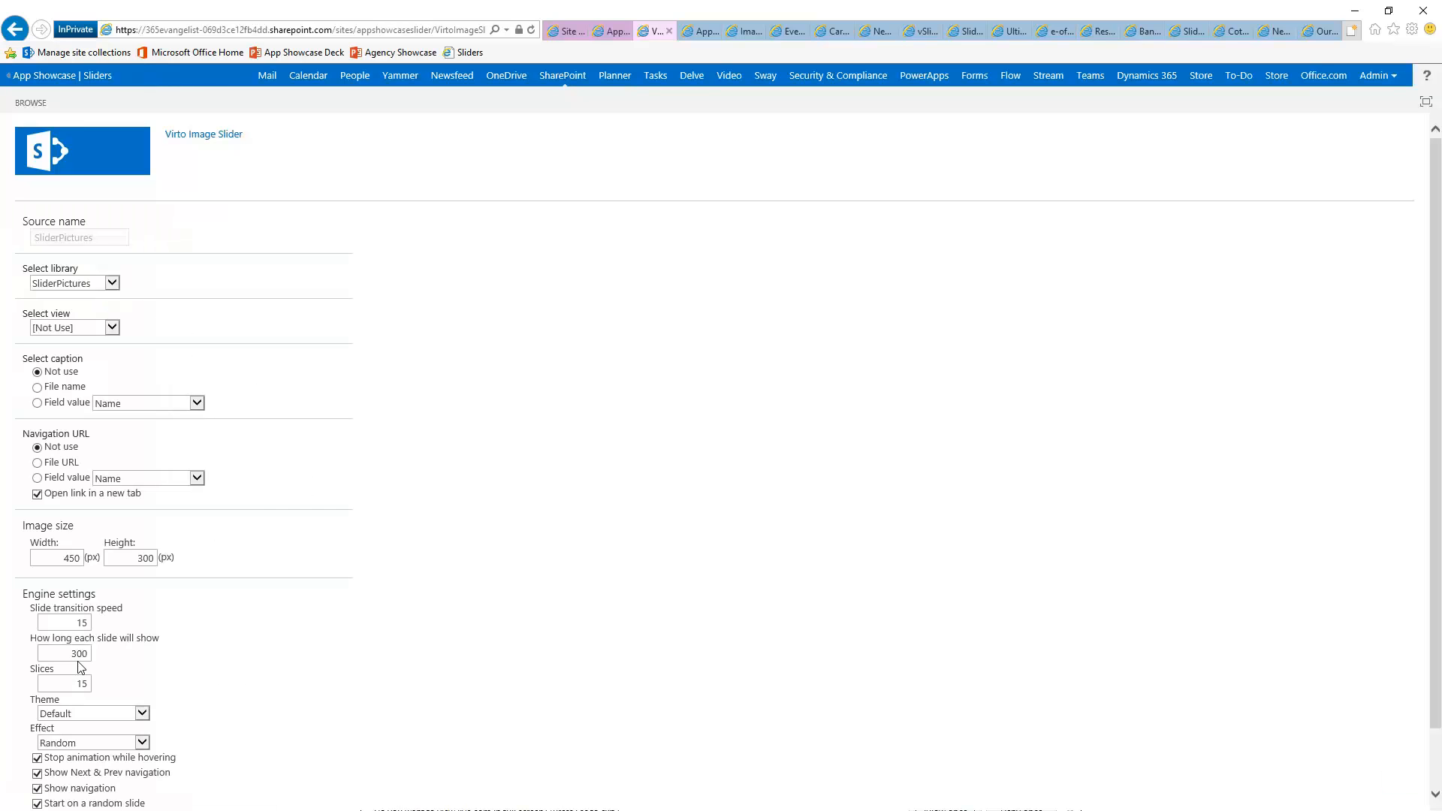
click(80, 653)
text(0)
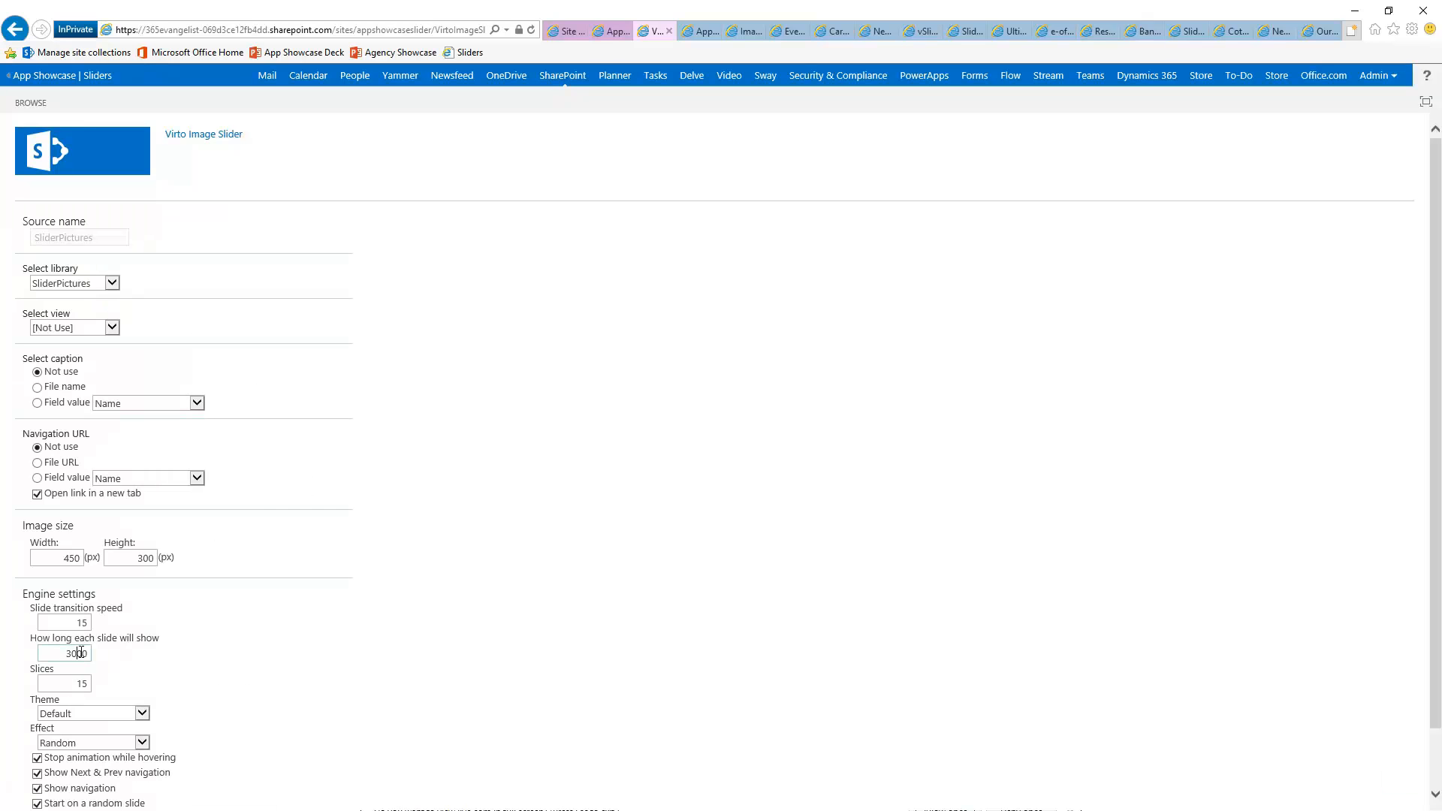
scroll(407, 518, down, 1)
click(44, 768)
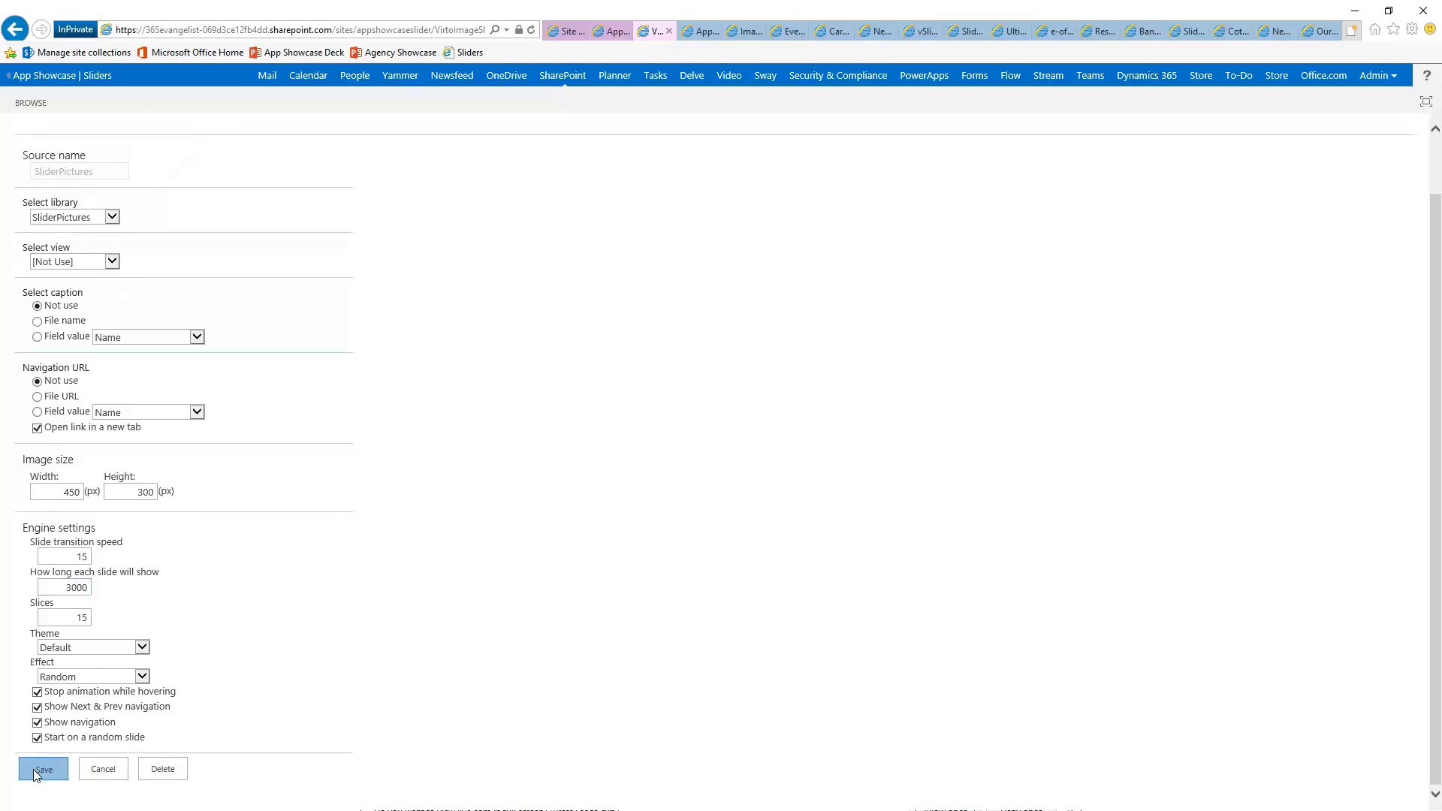
click(613, 31)
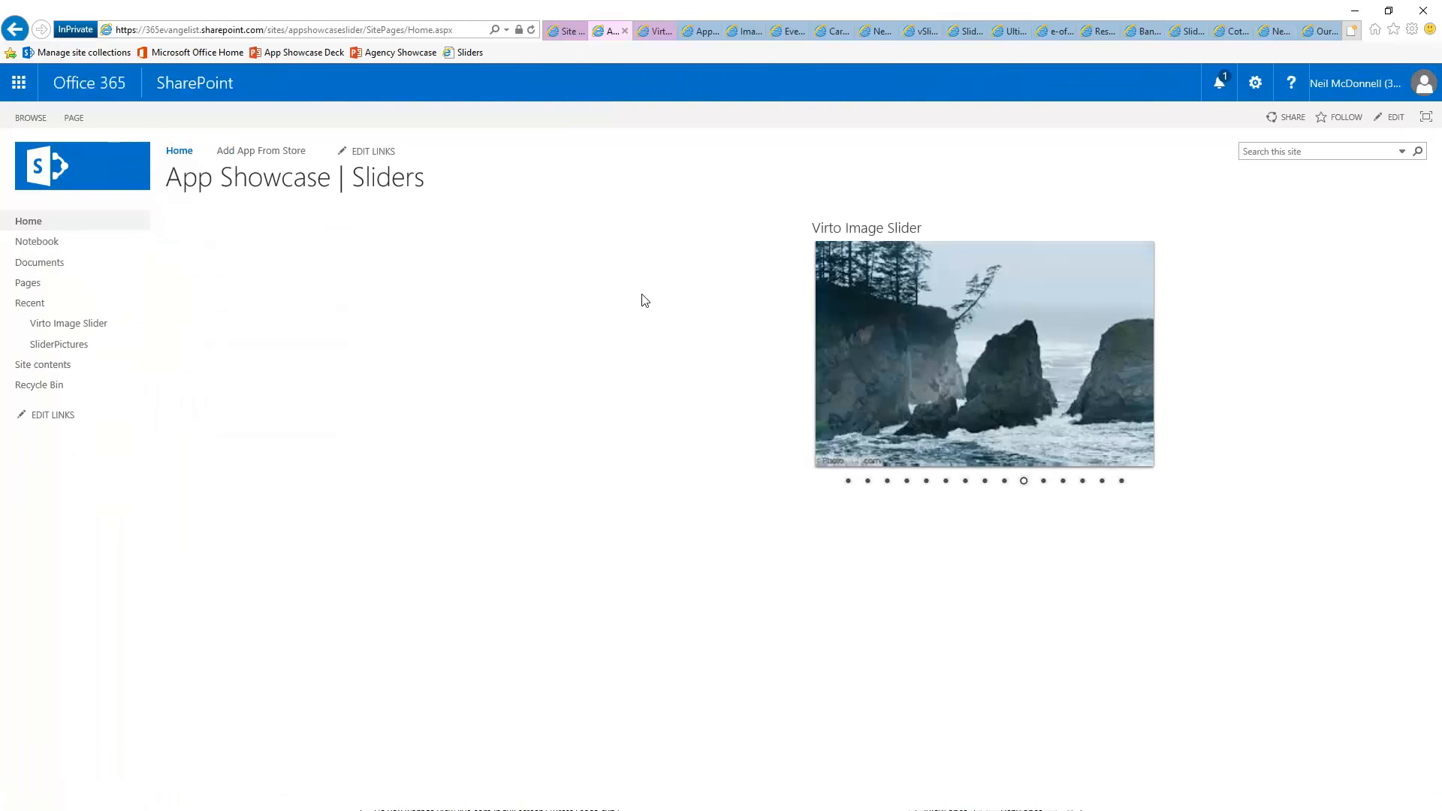
click(531, 29)
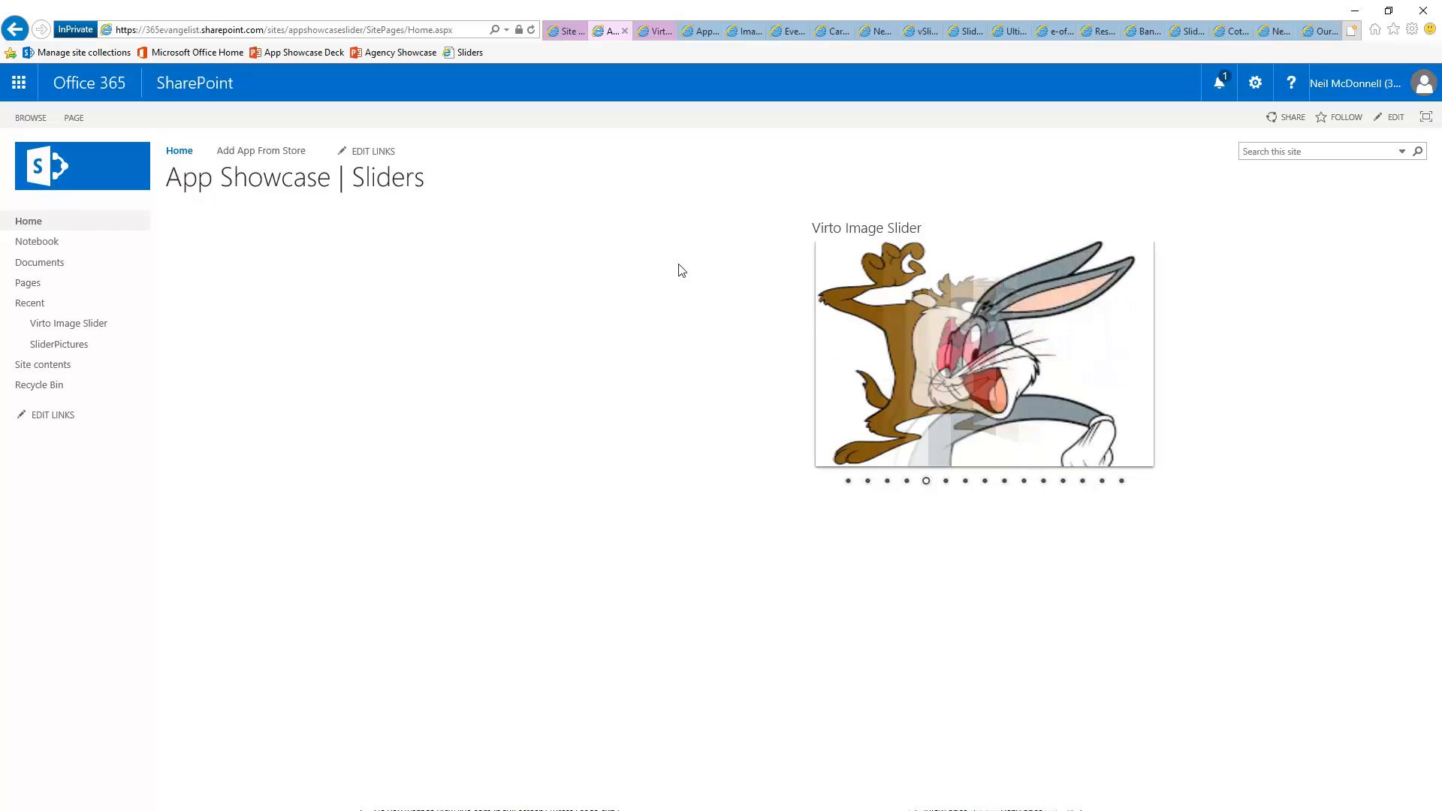
- Set the Virto Image Slider web part's chrome type to None and save the home page
click(1396, 120)
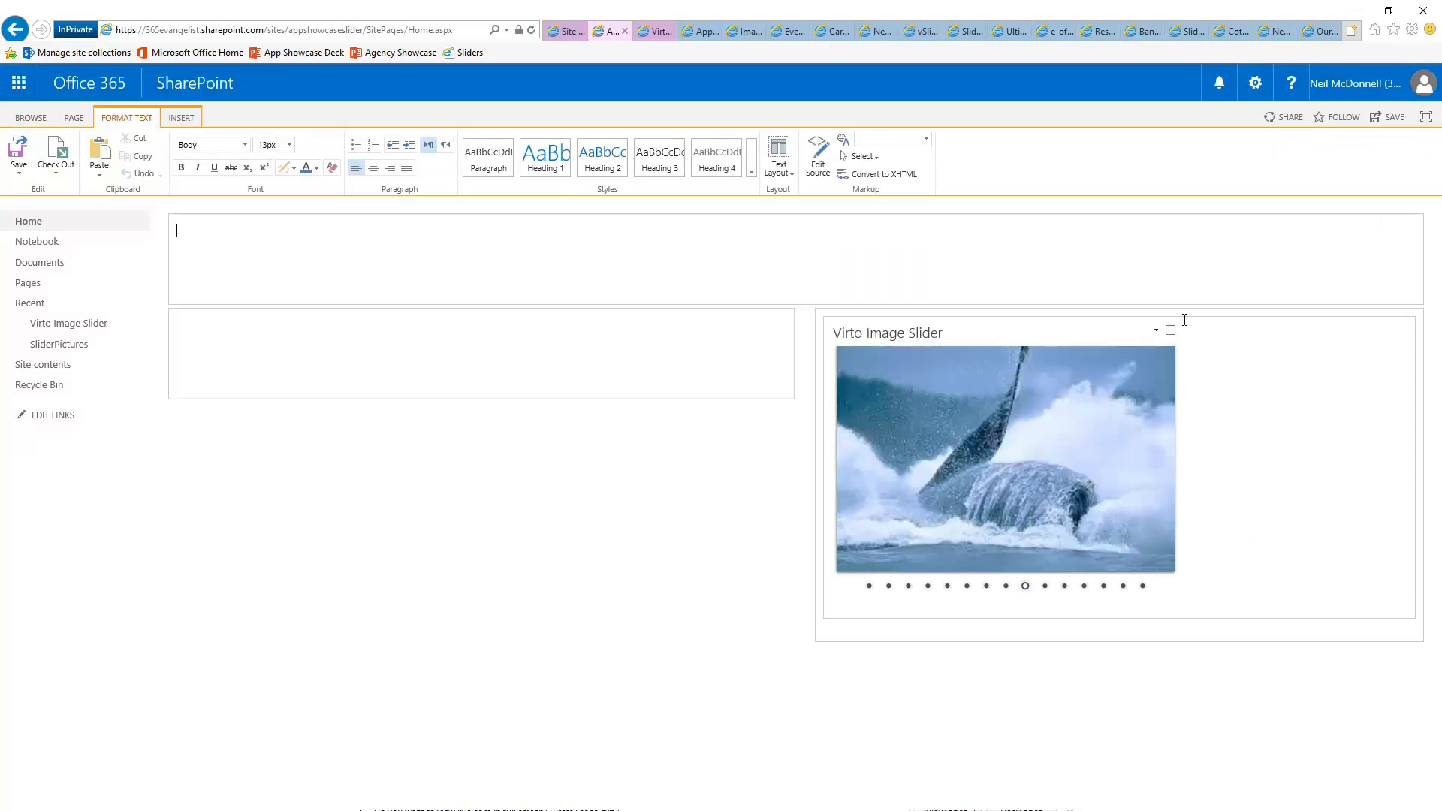
click(1156, 330)
click(1124, 401)
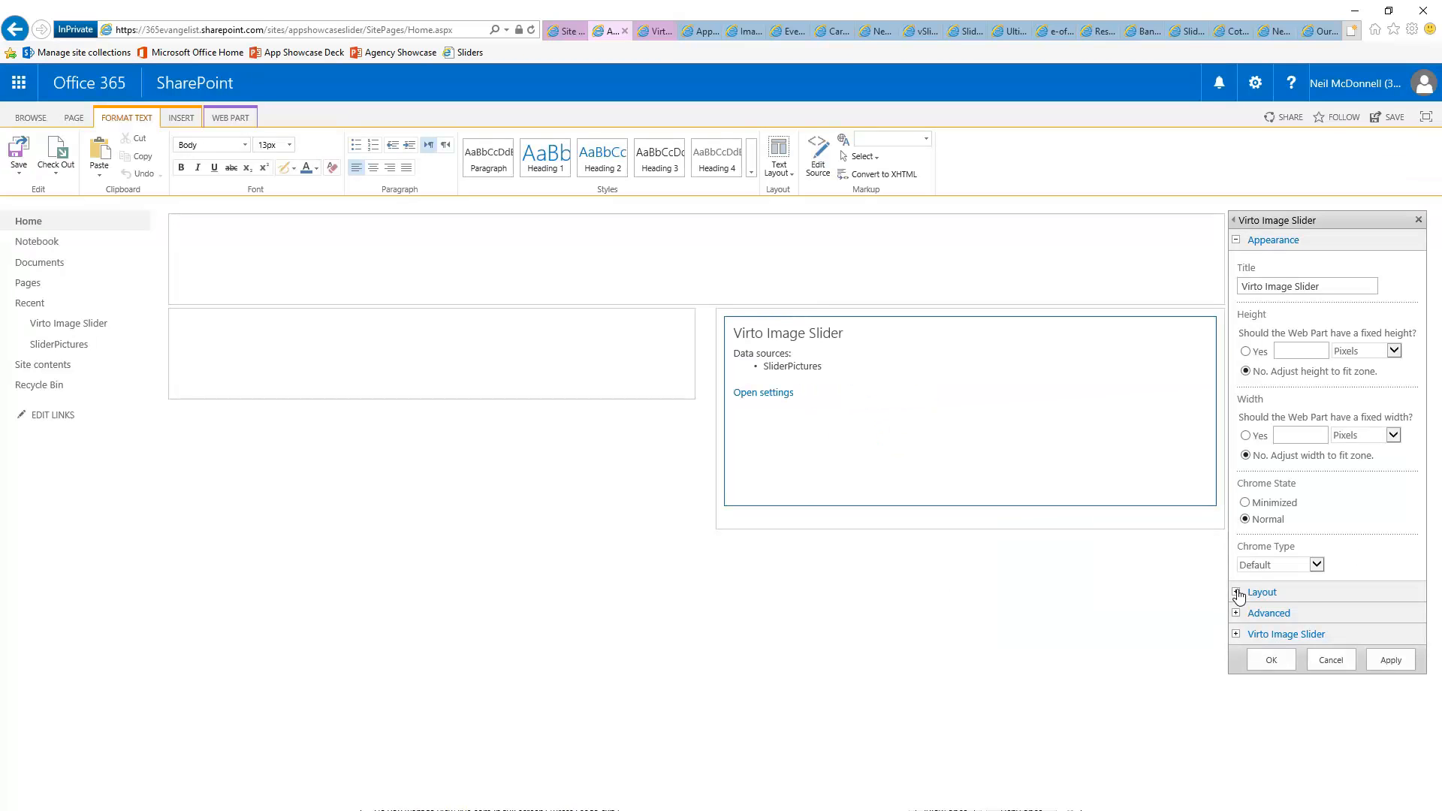
click(1316, 565)
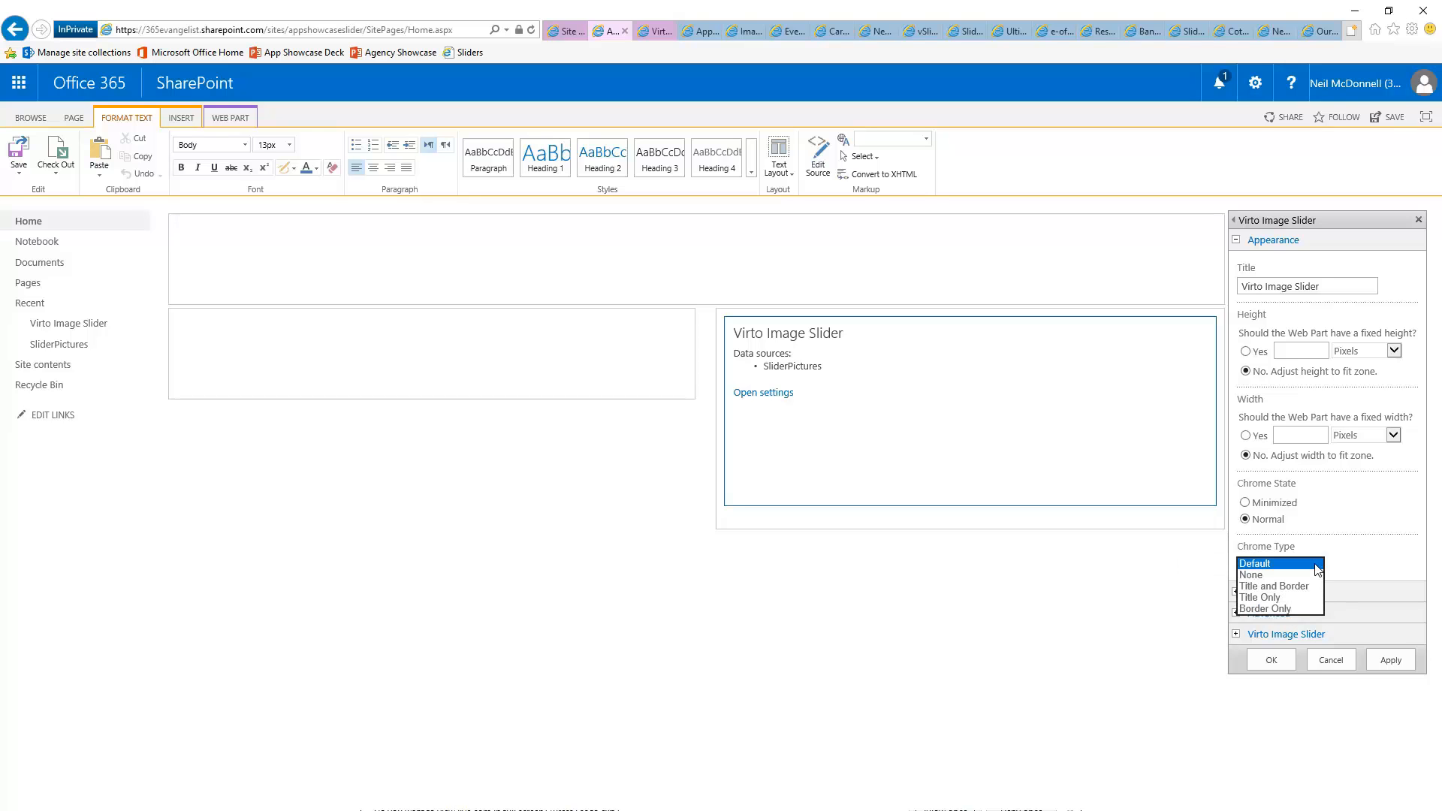
click(1301, 580)
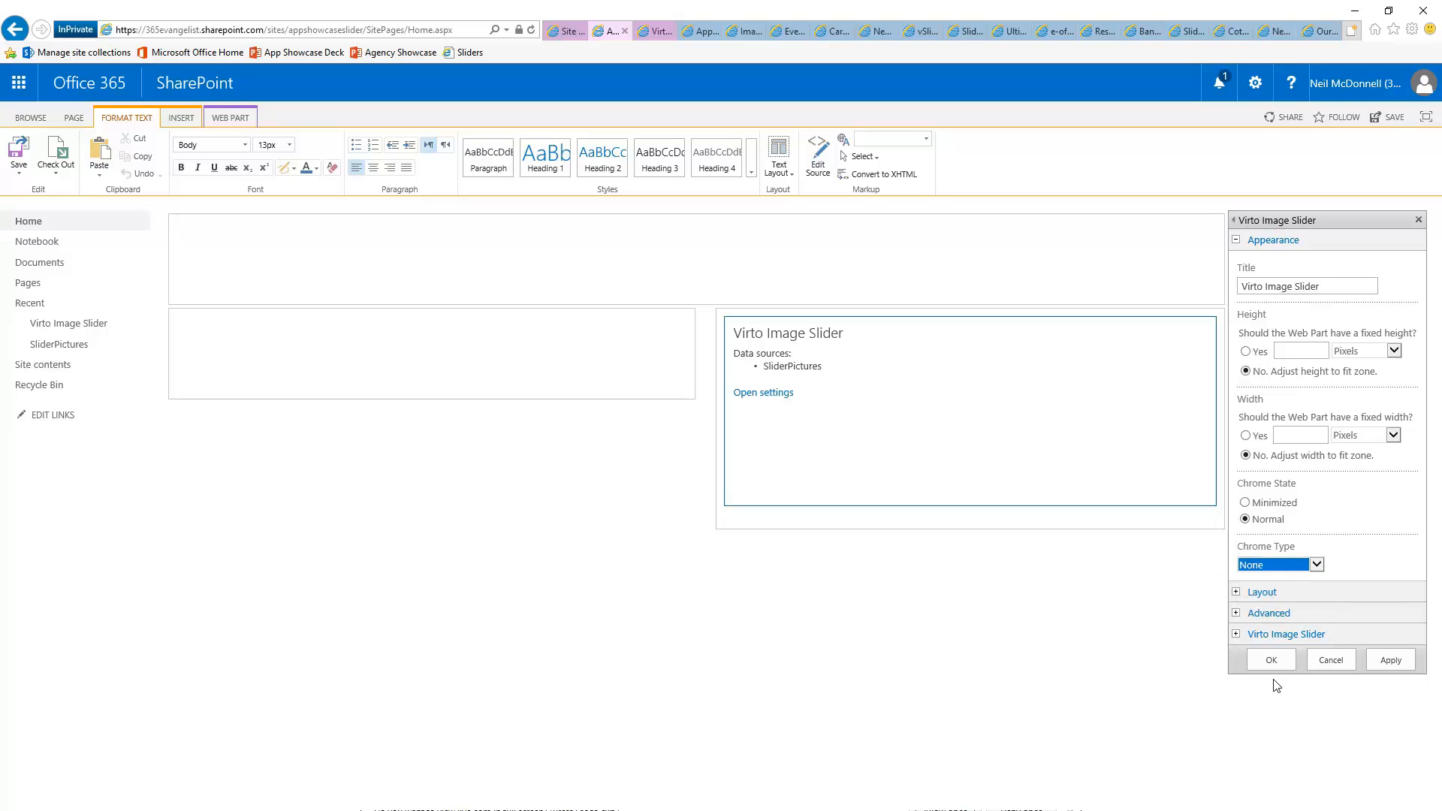
click(1271, 660)
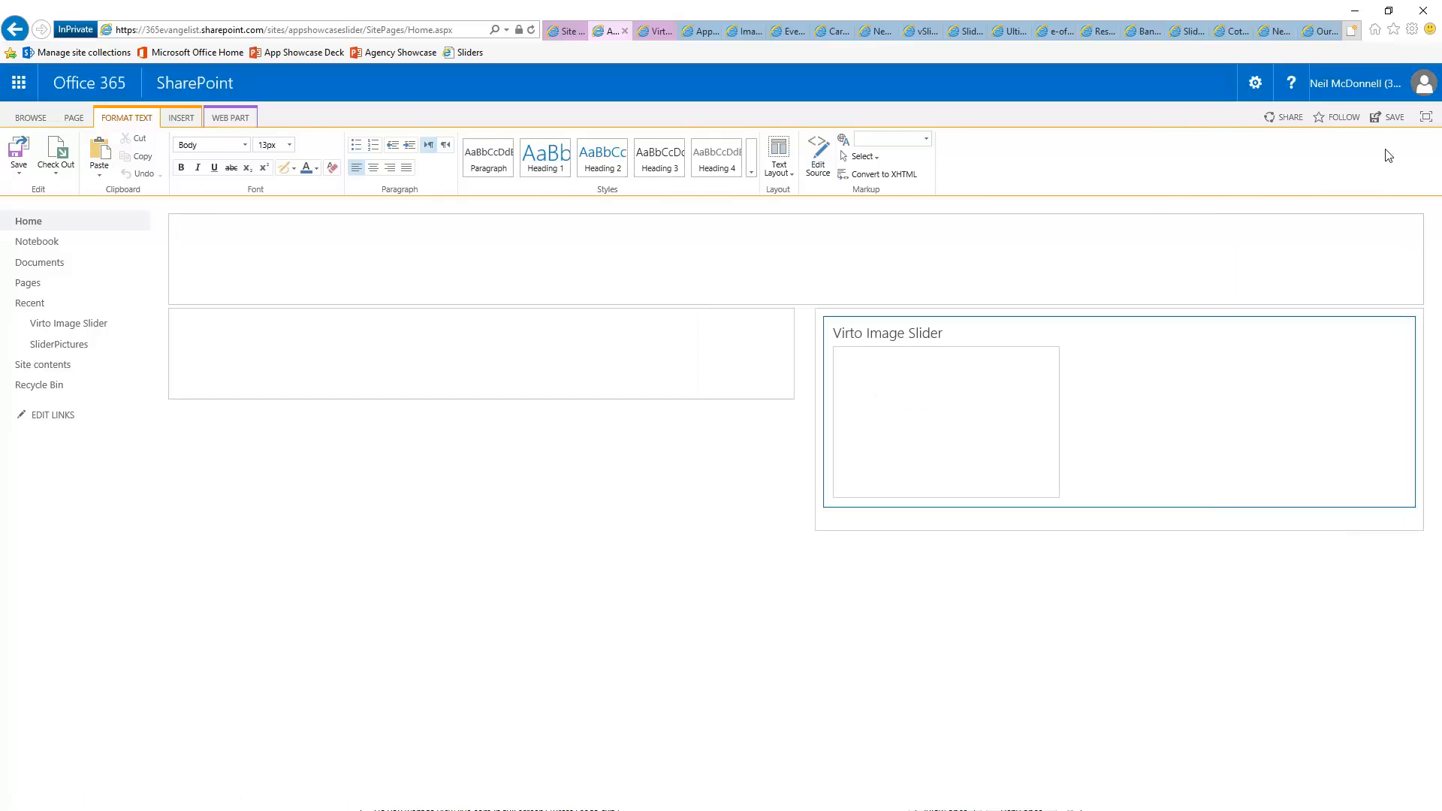
click(1395, 120)
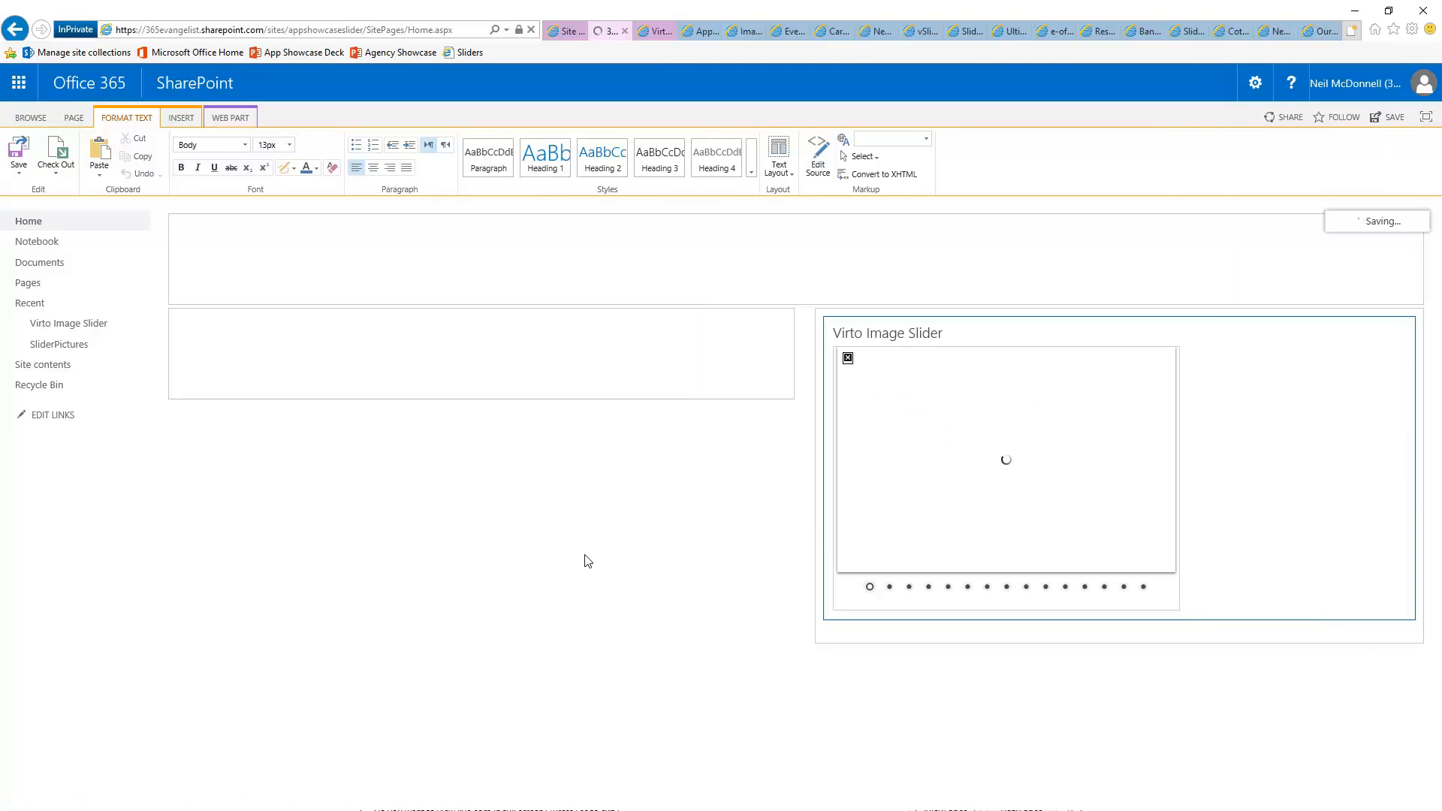
- Turn off Show navigation in the SliderPictures data source, save it and reload the home page
click(650, 31)
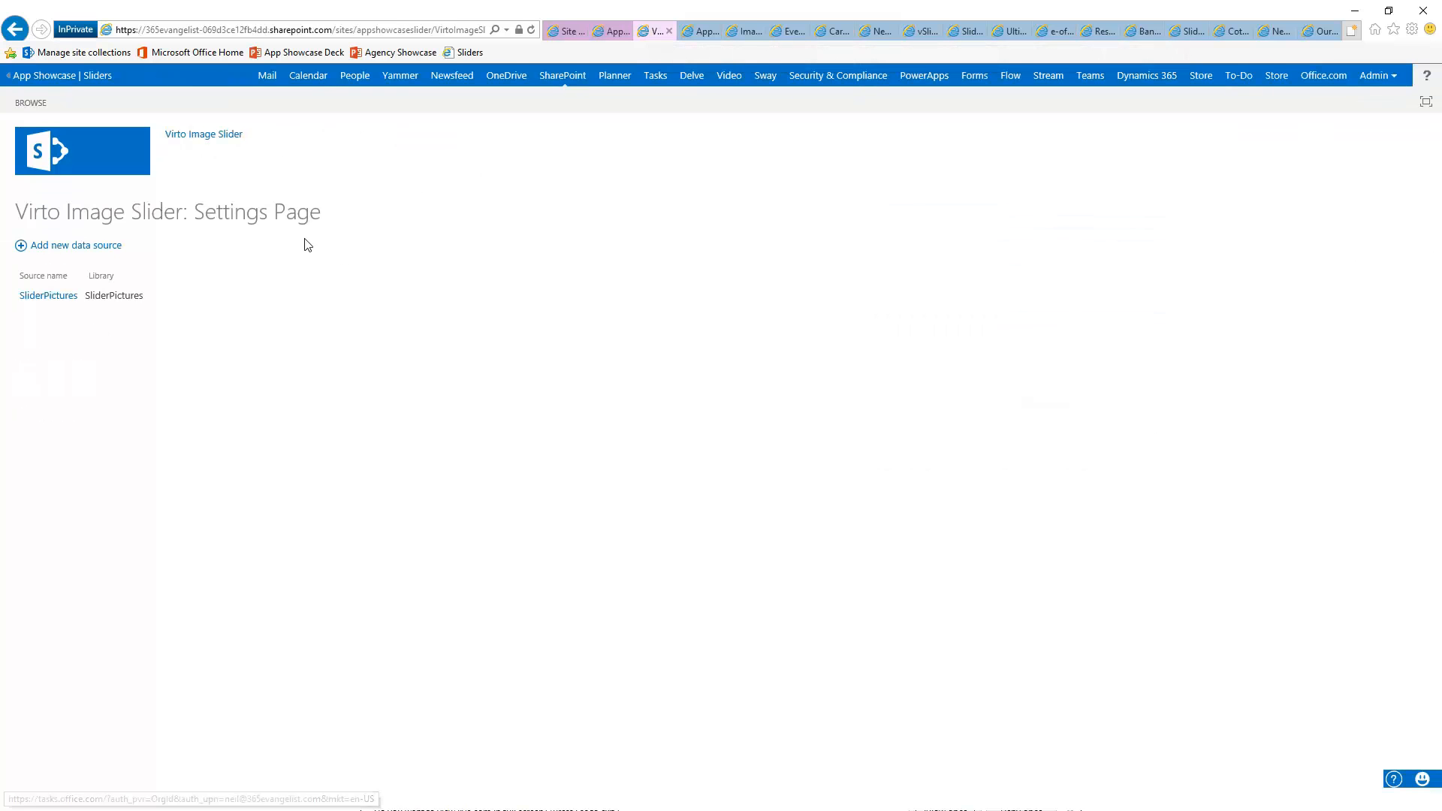
click(48, 297)
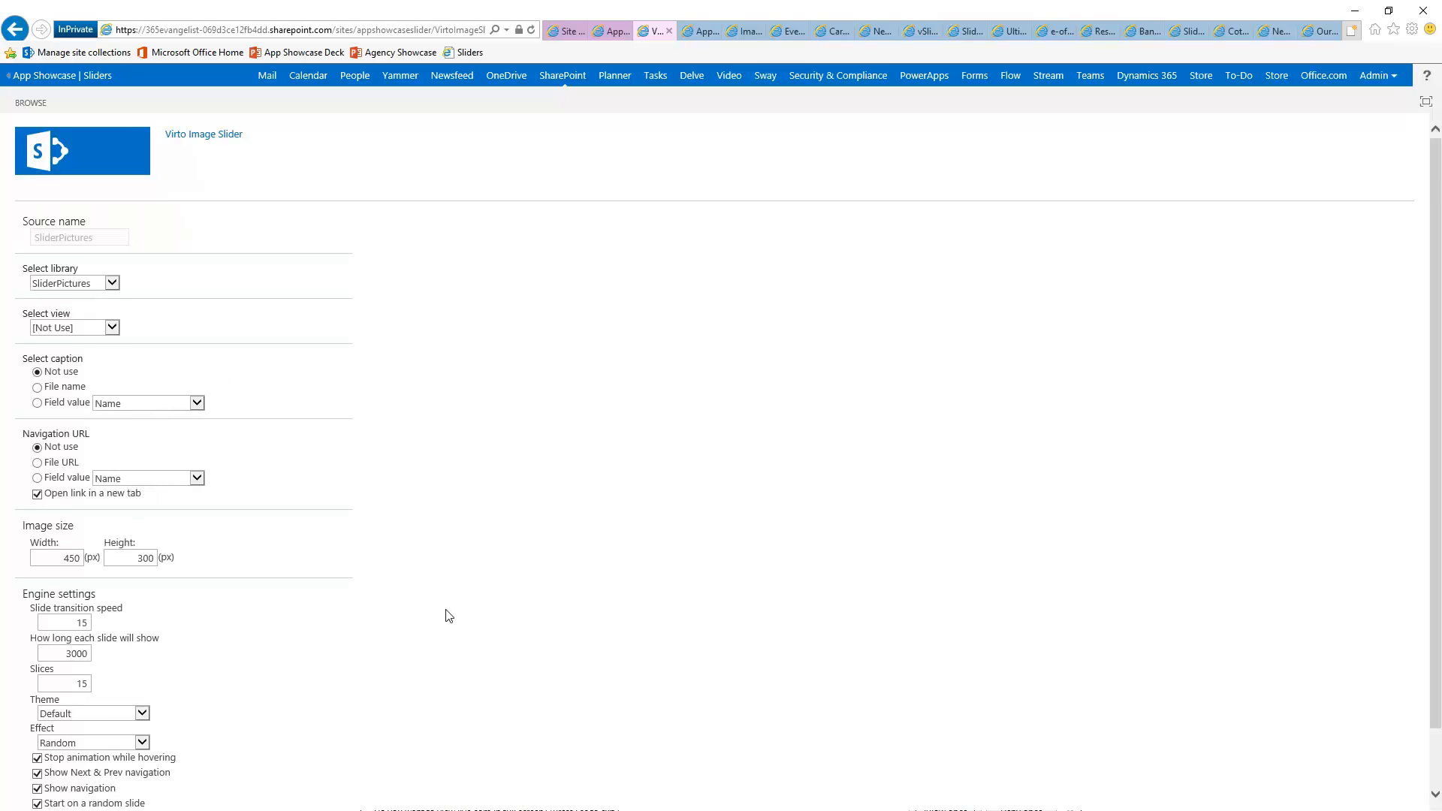
scroll(448, 616, down, 2)
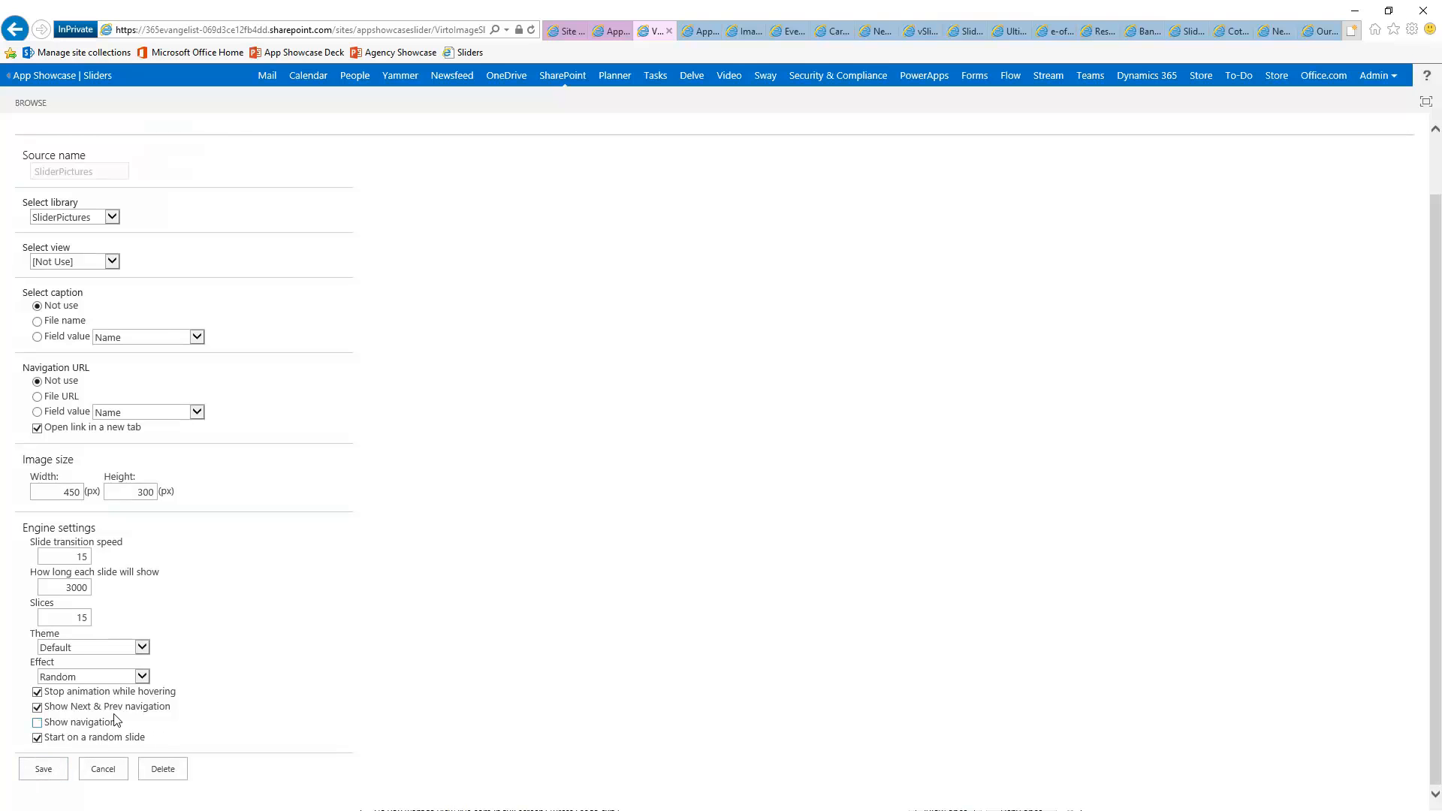
click(44, 769)
click(610, 32)
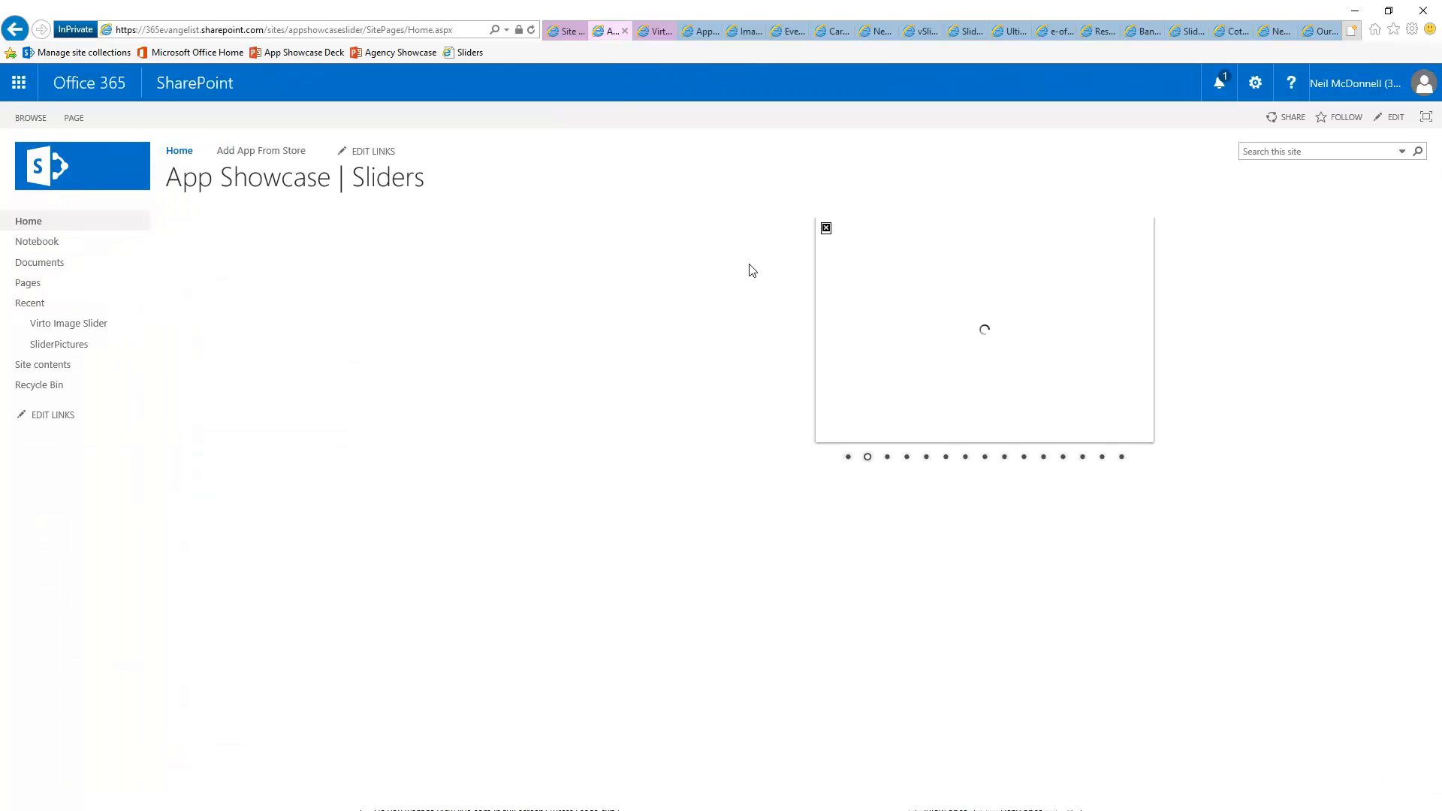
click(531, 30)
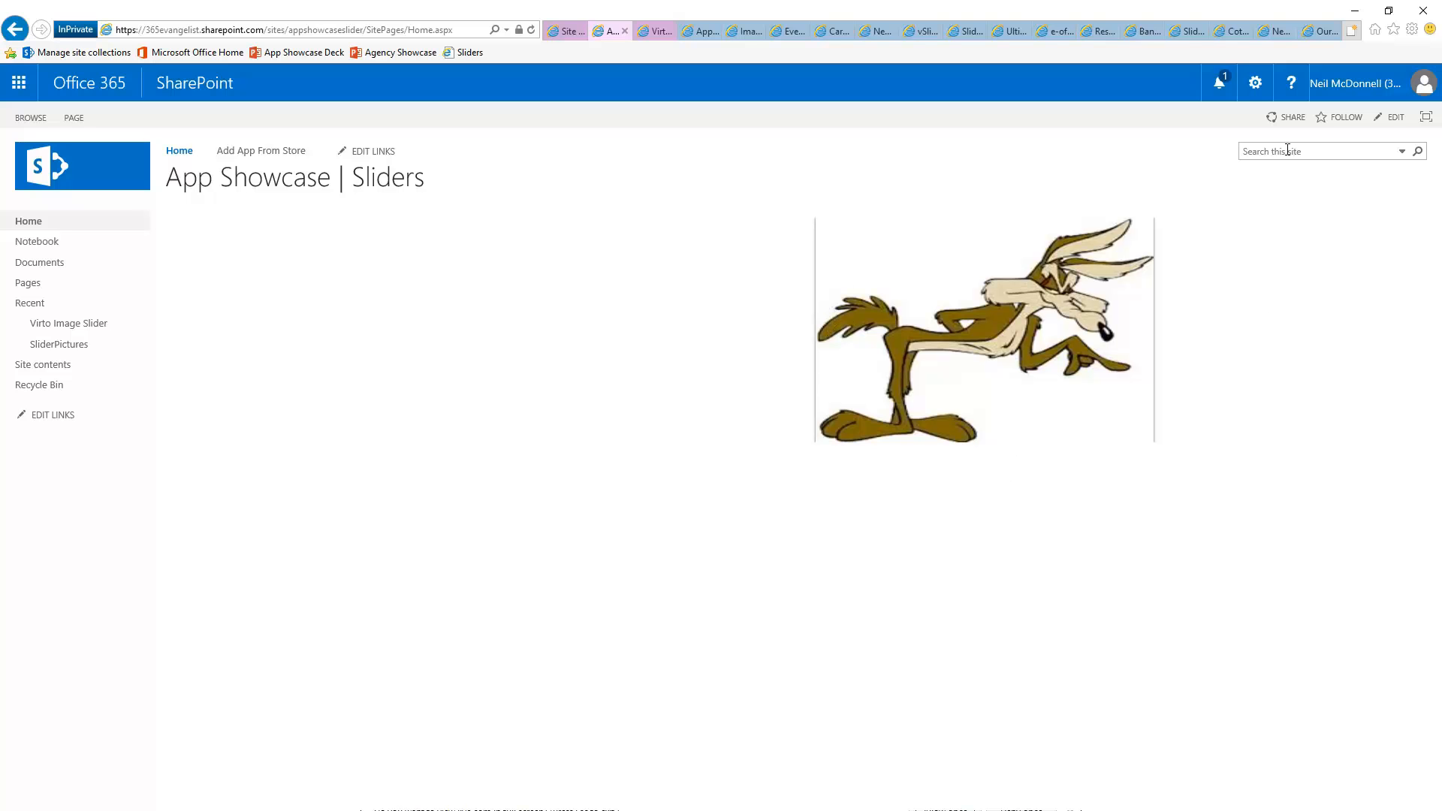
- Set the Virto Image Slider web part's chrome type to Border Only and save the home page
click(1388, 121)
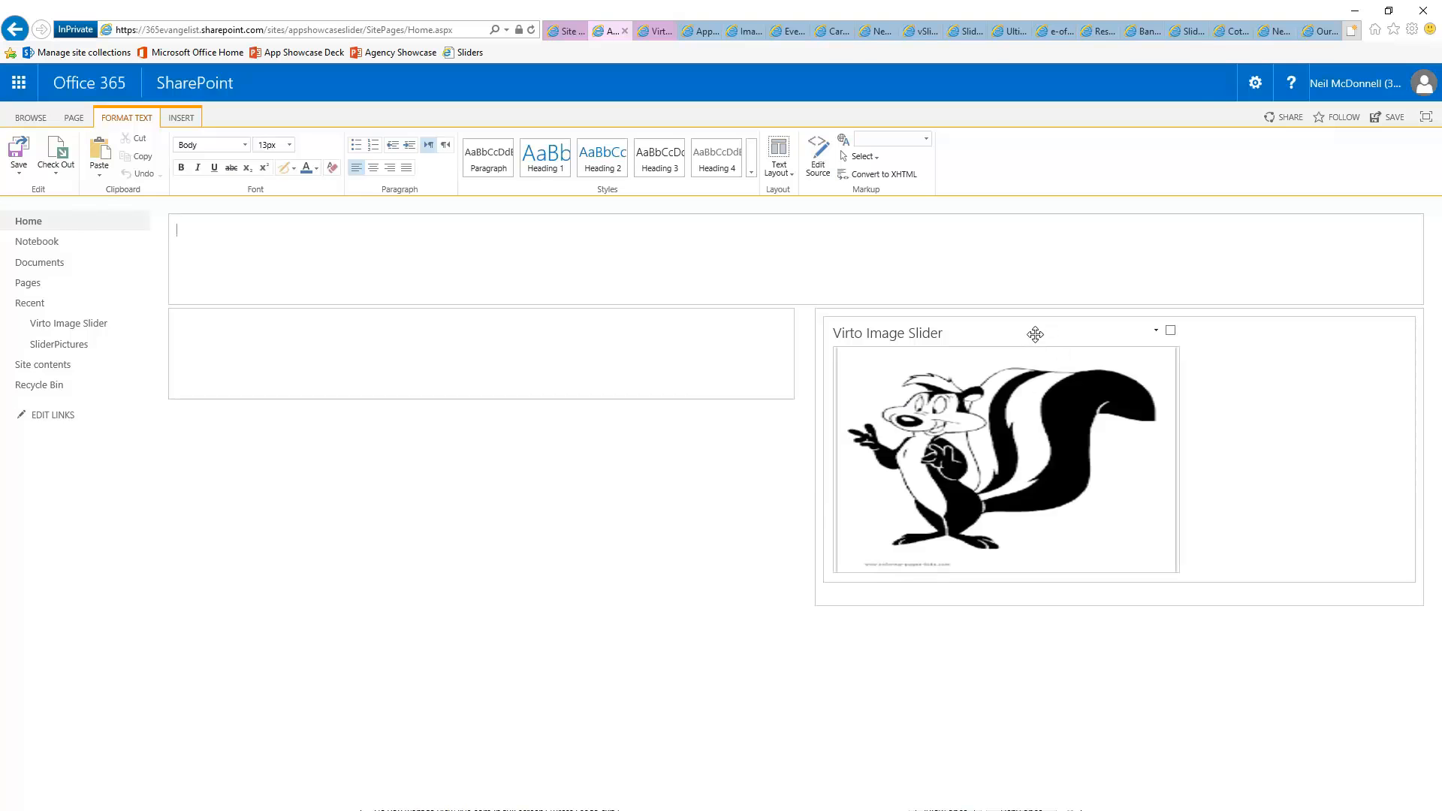
click(1159, 332)
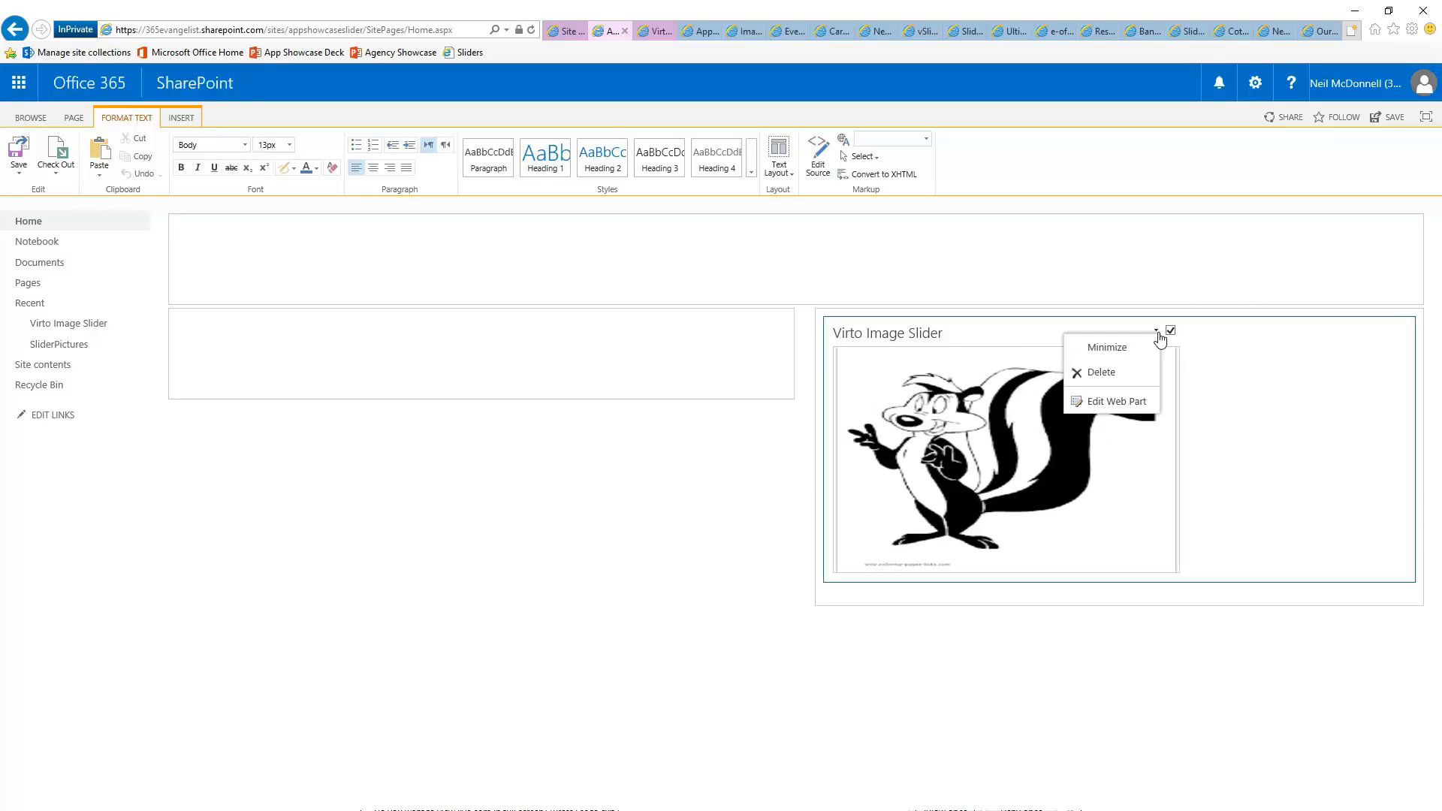
click(1129, 403)
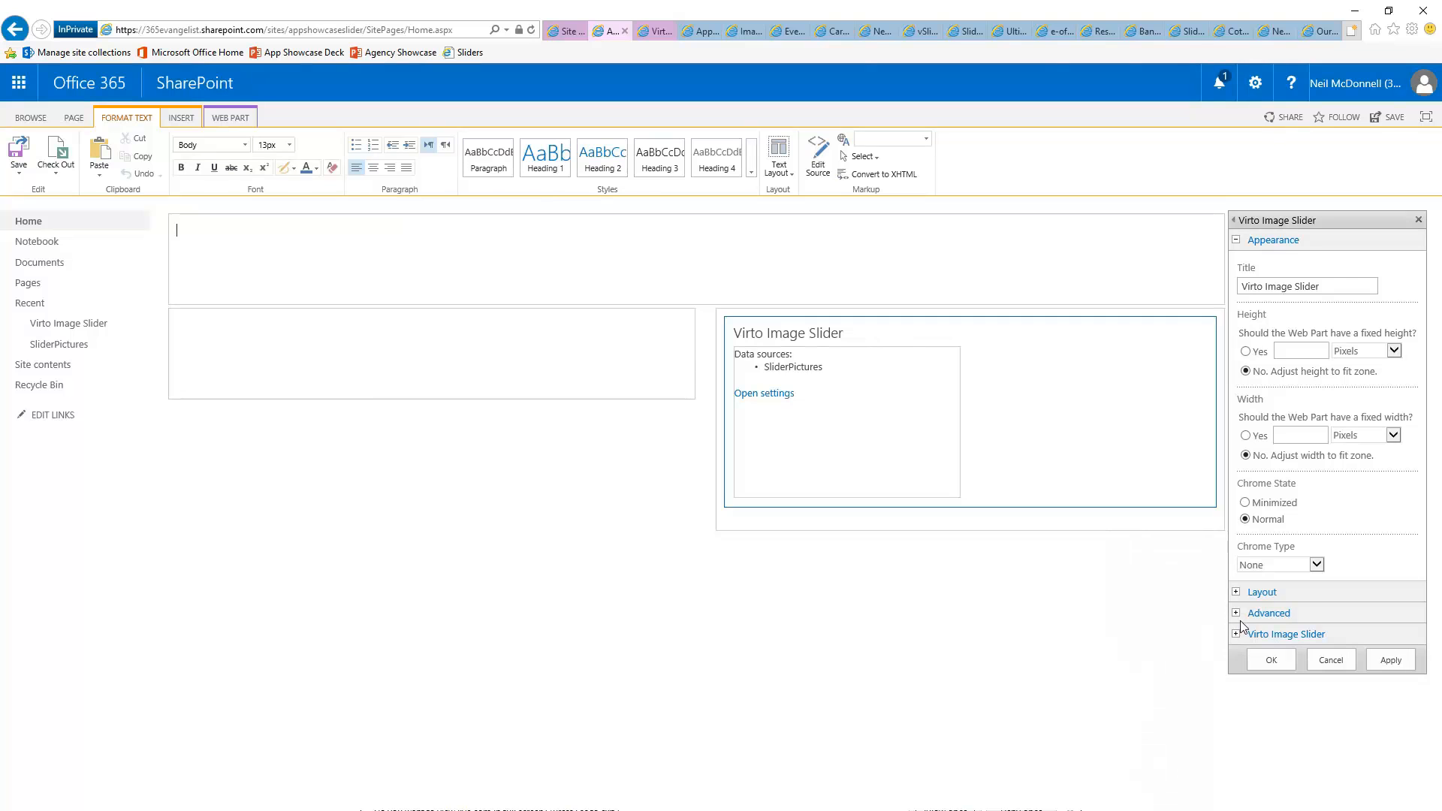
click(1317, 565)
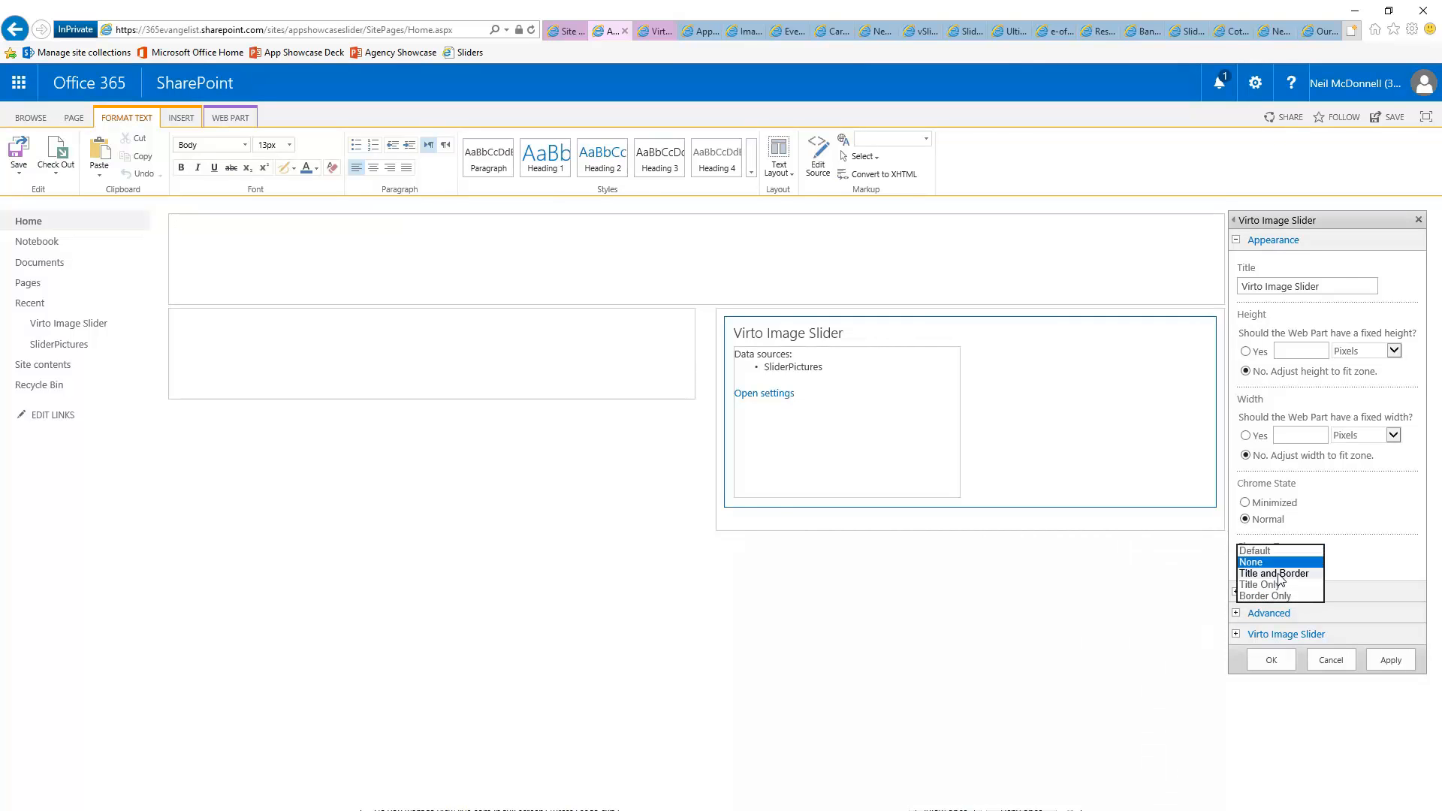
click(1286, 594)
click(1272, 660)
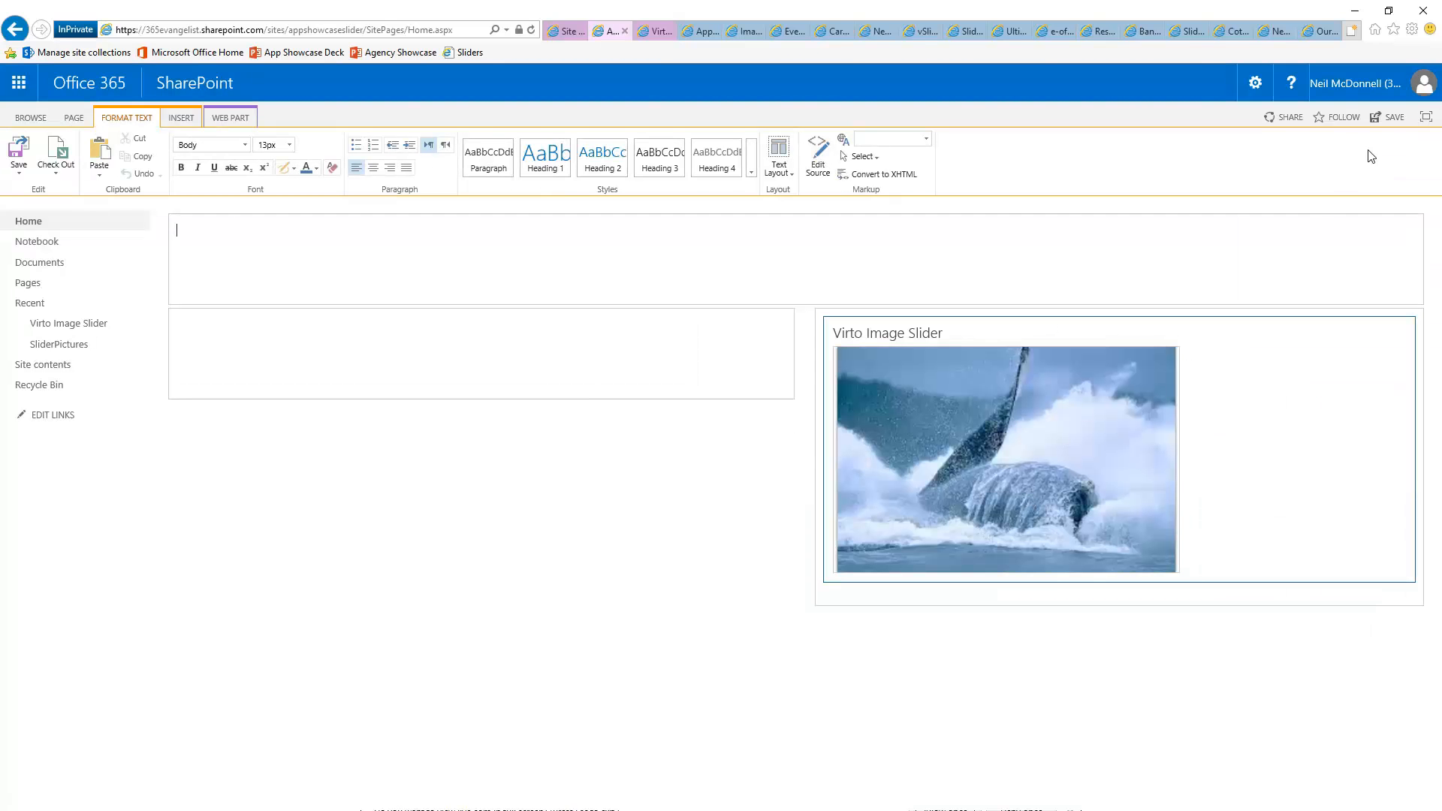
click(1390, 118)
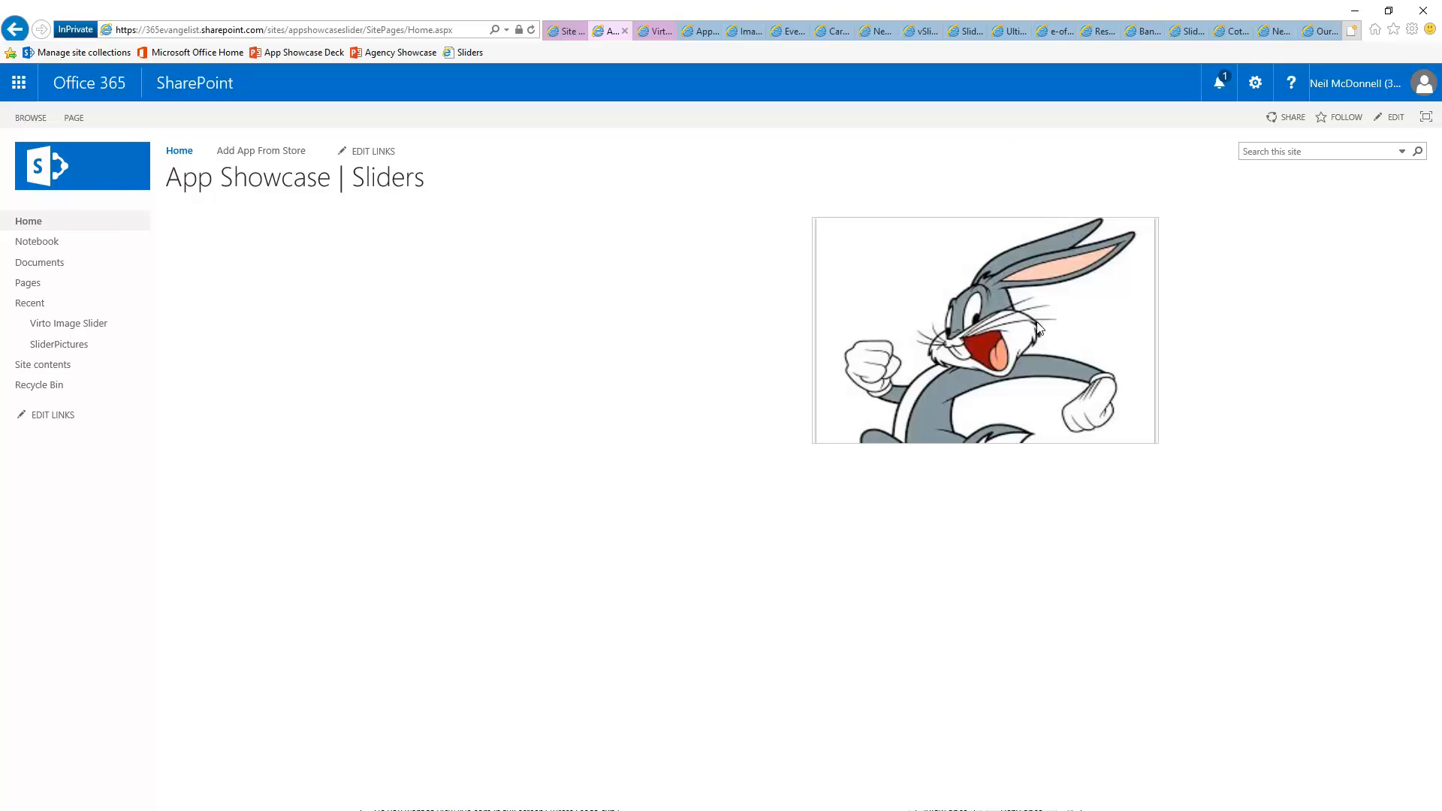
- Set how long each slide will show to 300 and the effect to SliceUpLeft in the SliderPictures data source
click(639, 32)
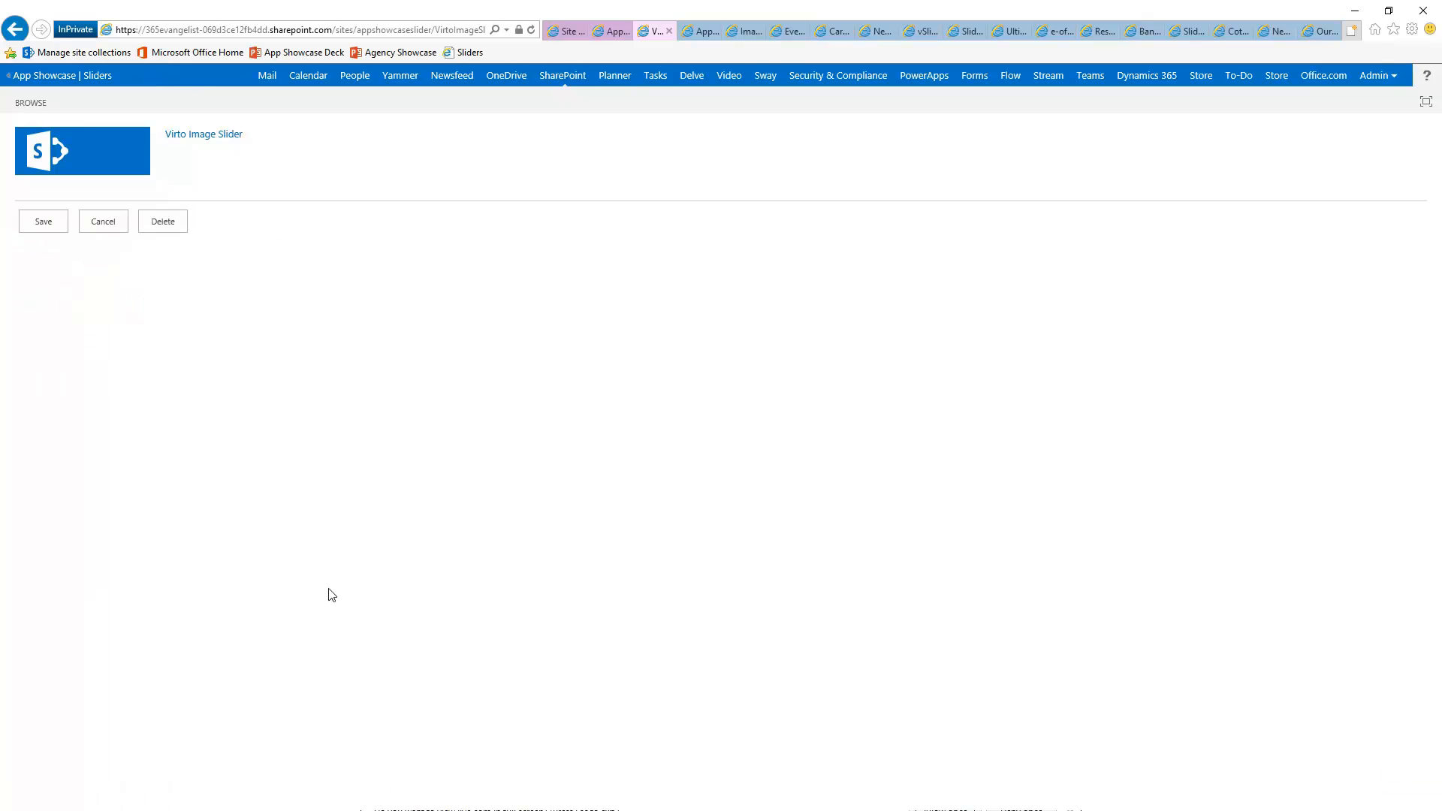
scroll(284, 651, down, 2)
click(83, 588)
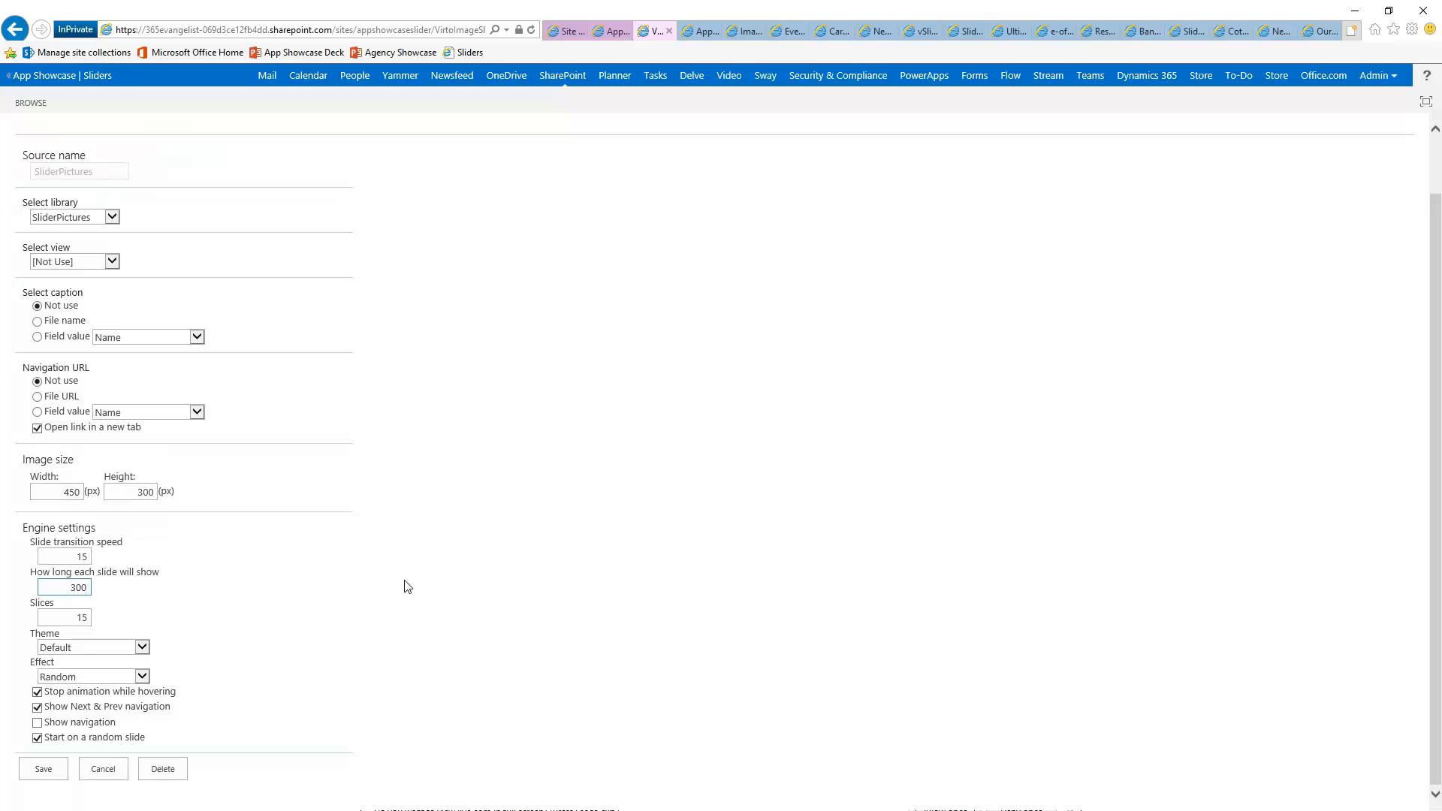
click(336, 583)
click(142, 676)
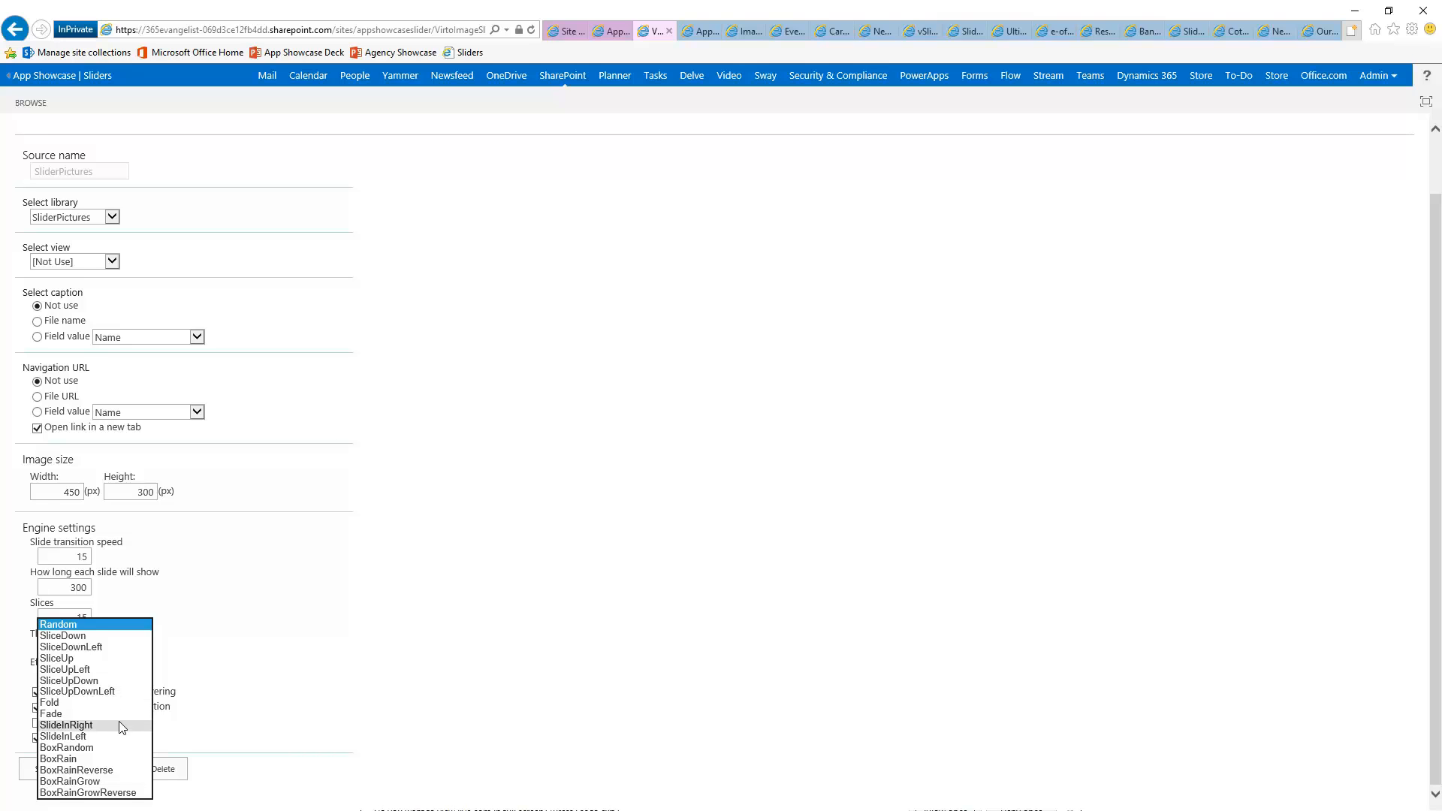
click(124, 667)
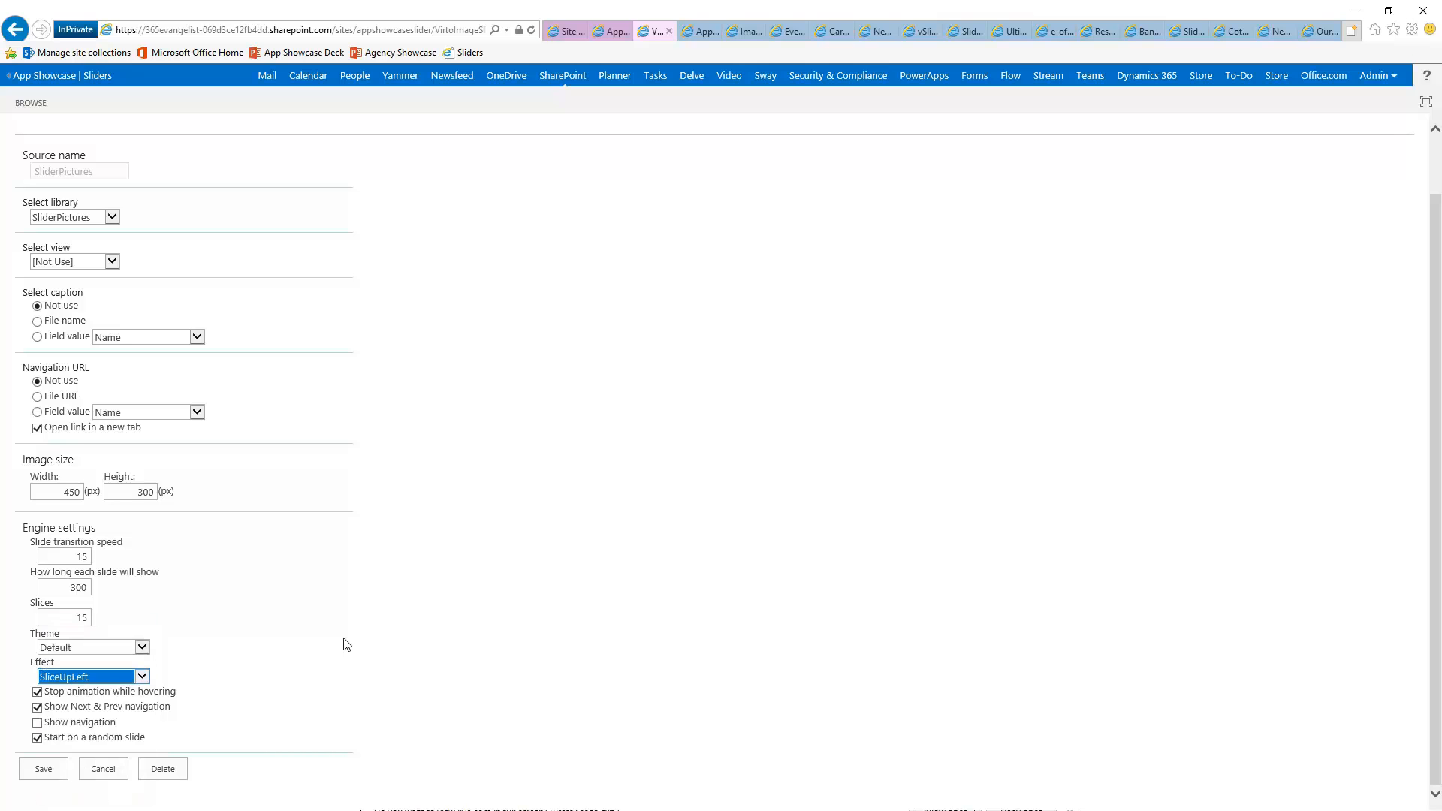
click(356, 570)
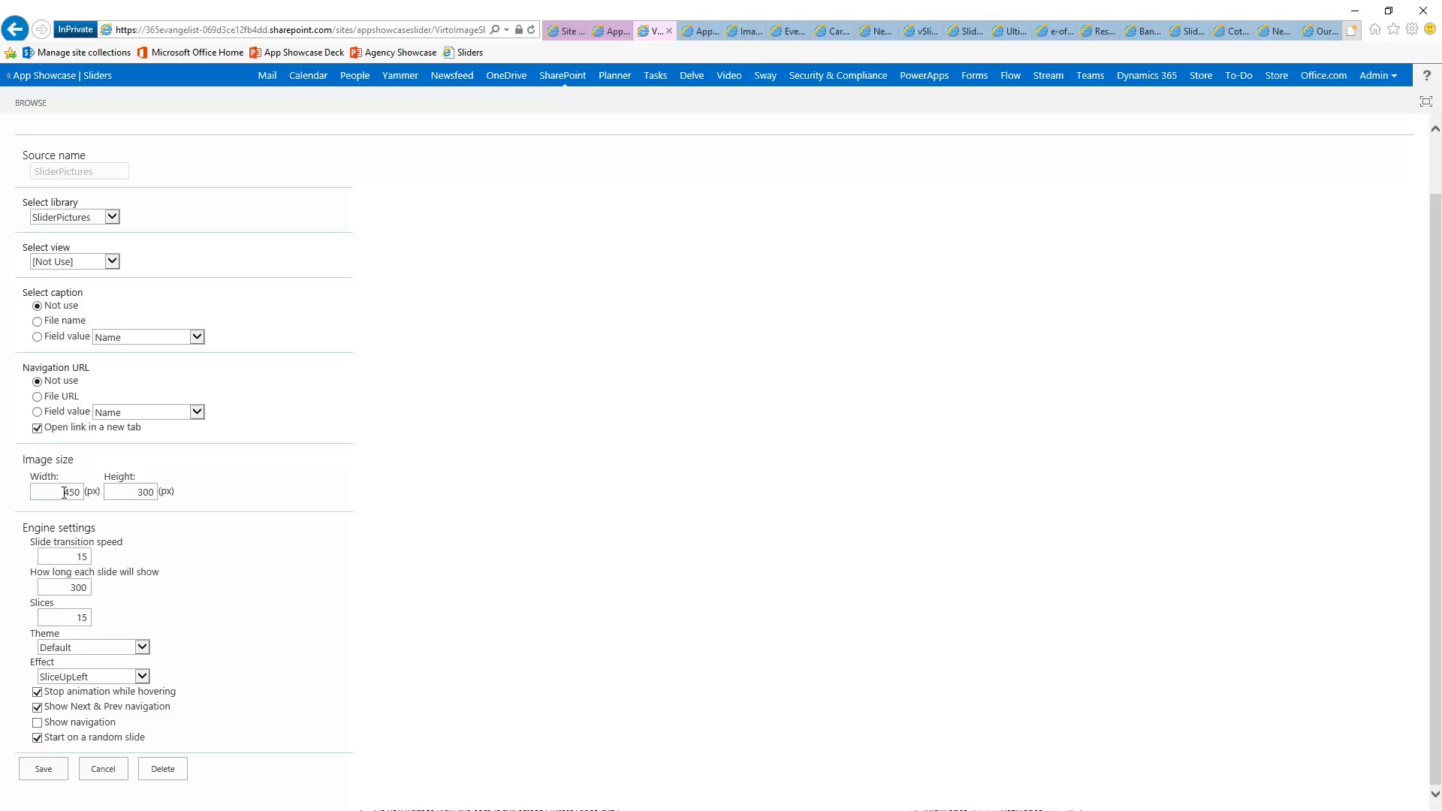
- Set the image size to 900 px wide and 600 px high, and save the data source
drag(65, 492, 75, 494)
text(900)
key(Tab)
text(6)
click(277, 611)
click(44, 769)
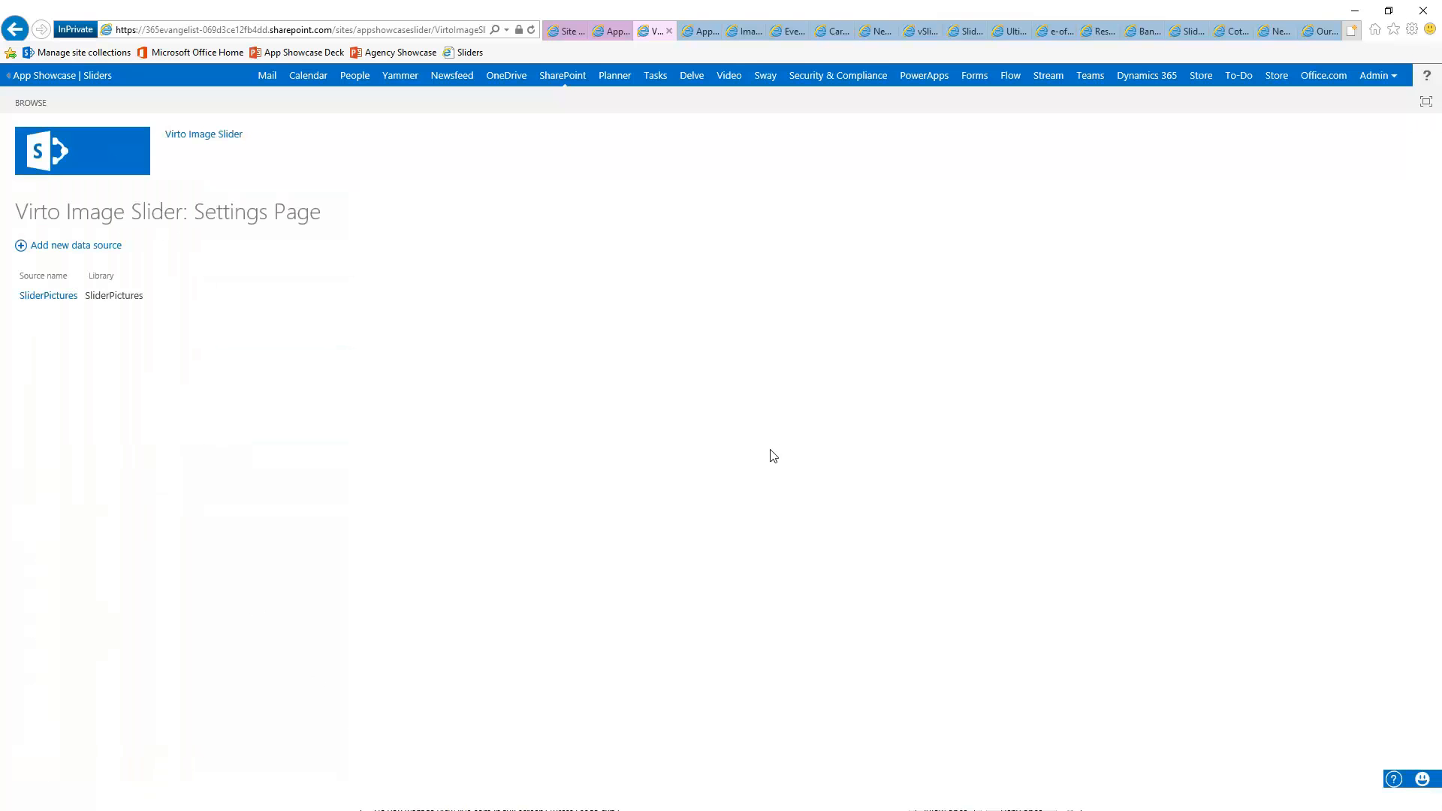
- Reload the home page and step forward through the enlarged slider's images
click(608, 33)
click(530, 31)
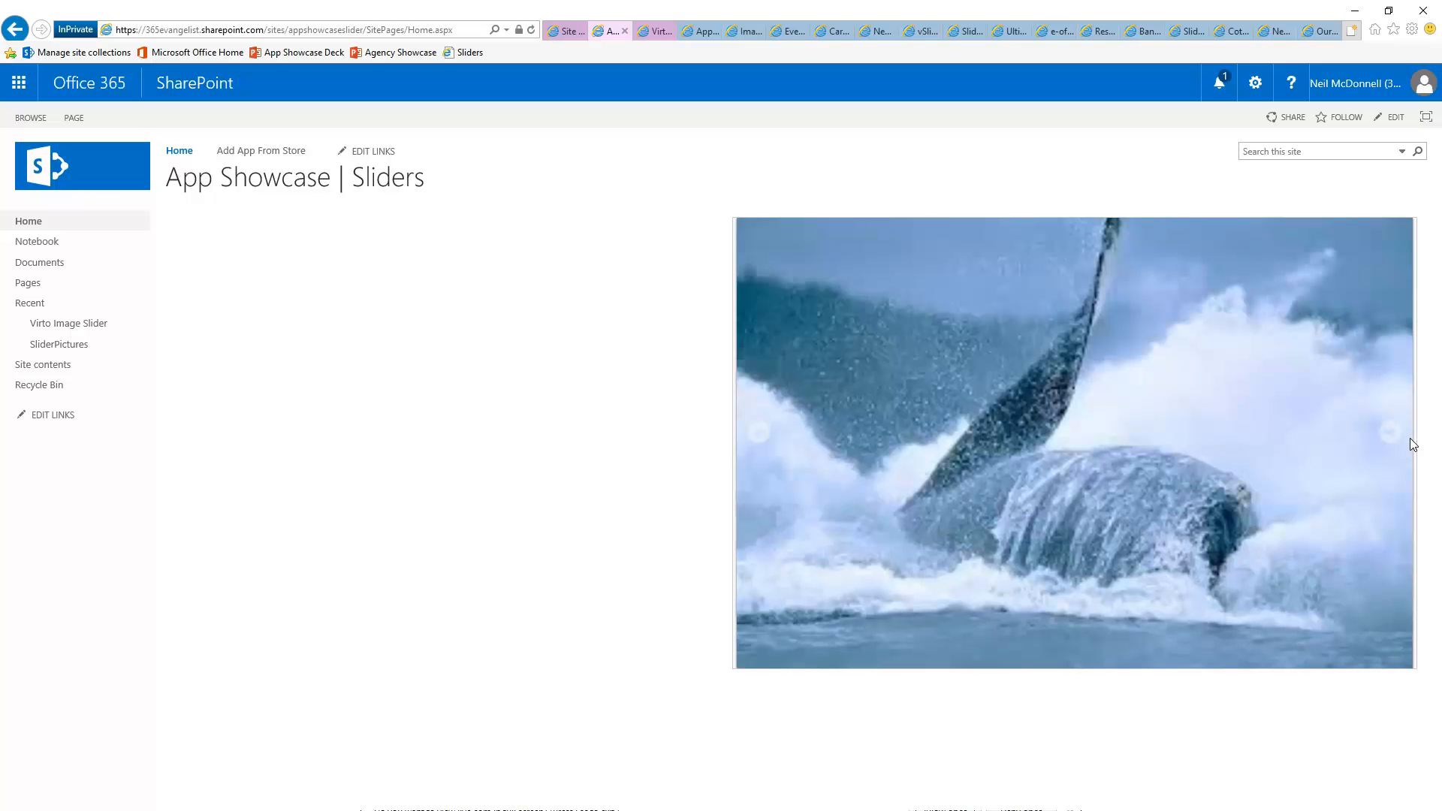
click(1389, 434)
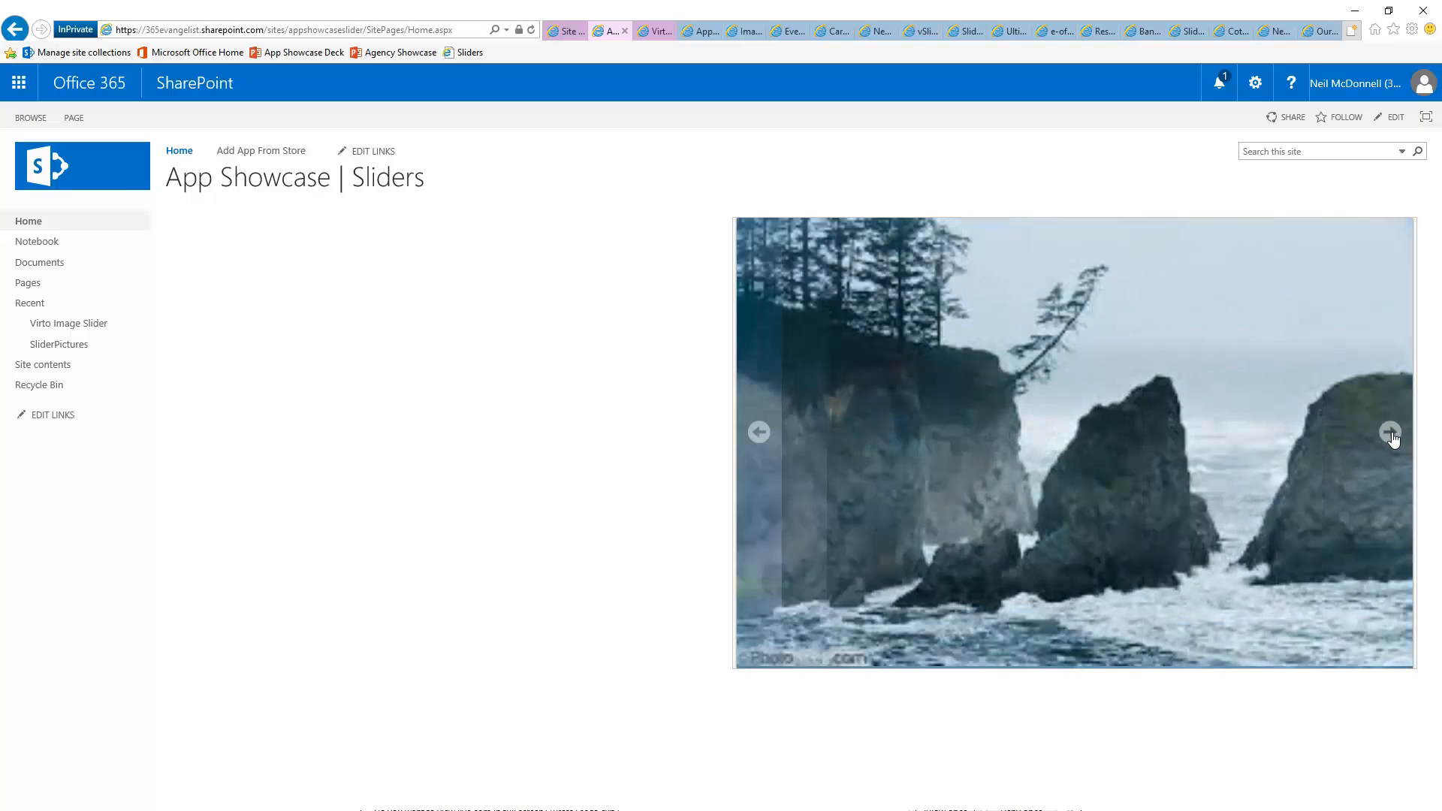
click(1390, 435)
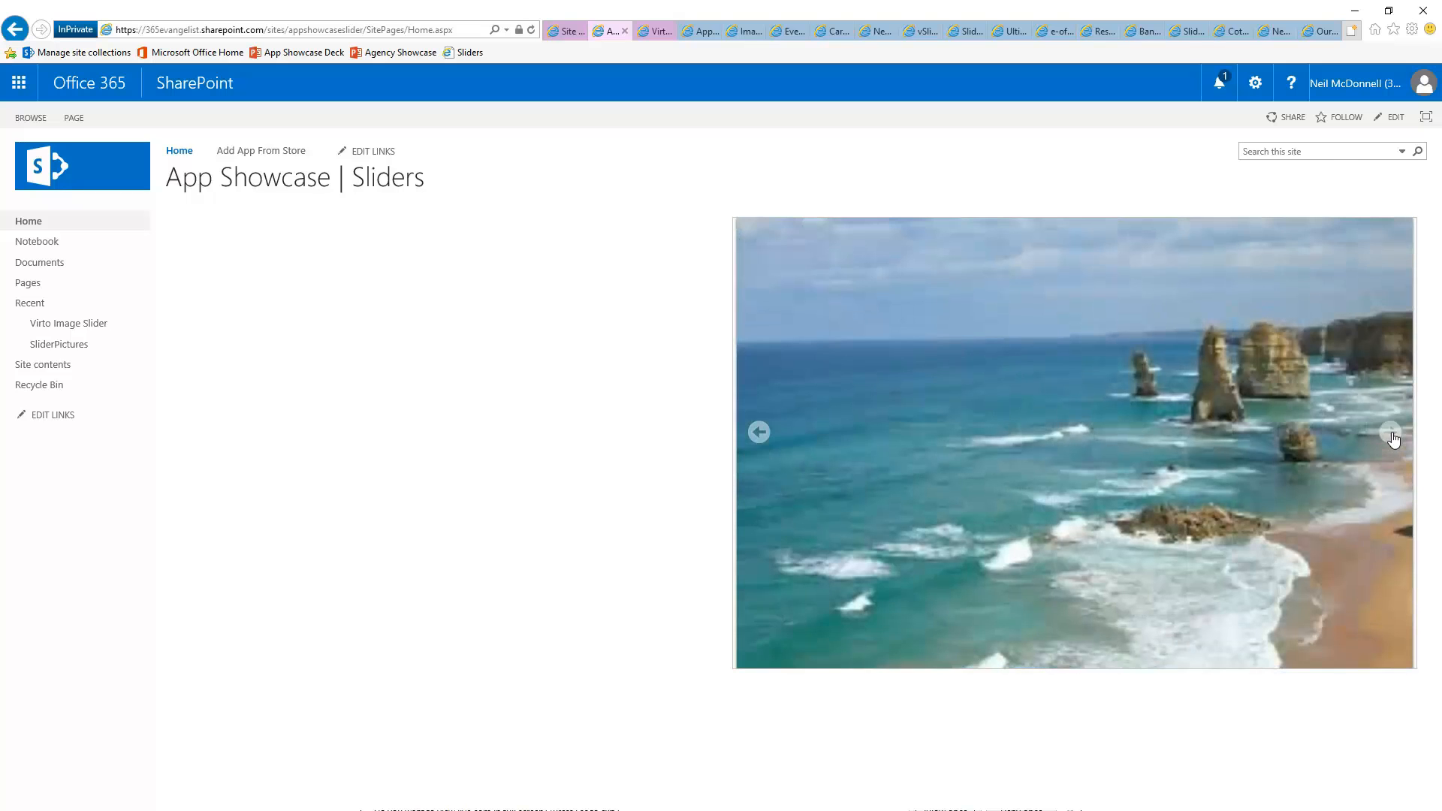
click(1391, 435)
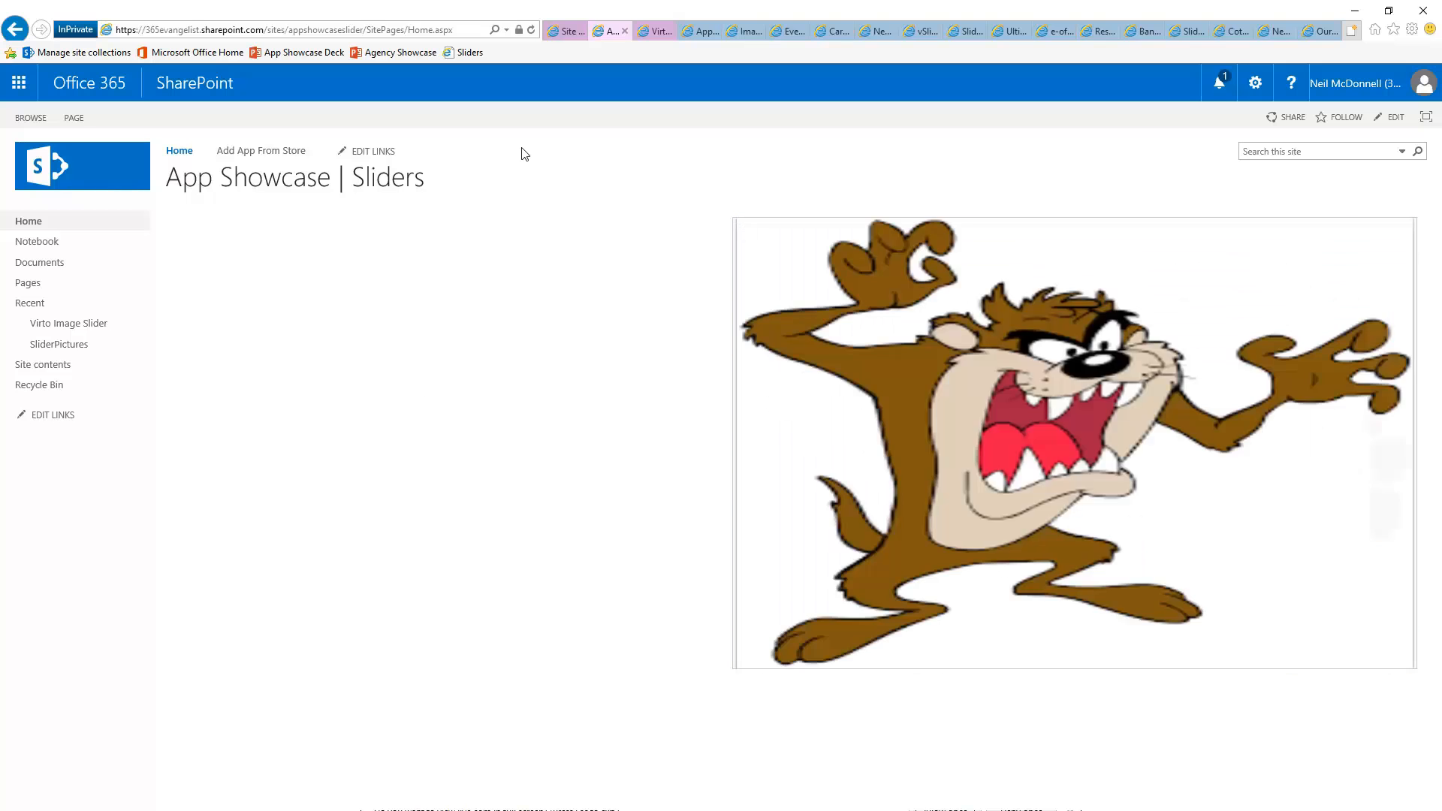
- Return to the AppSource page of Image Slider for Office 365 by Virto and look over its overview
click(647, 35)
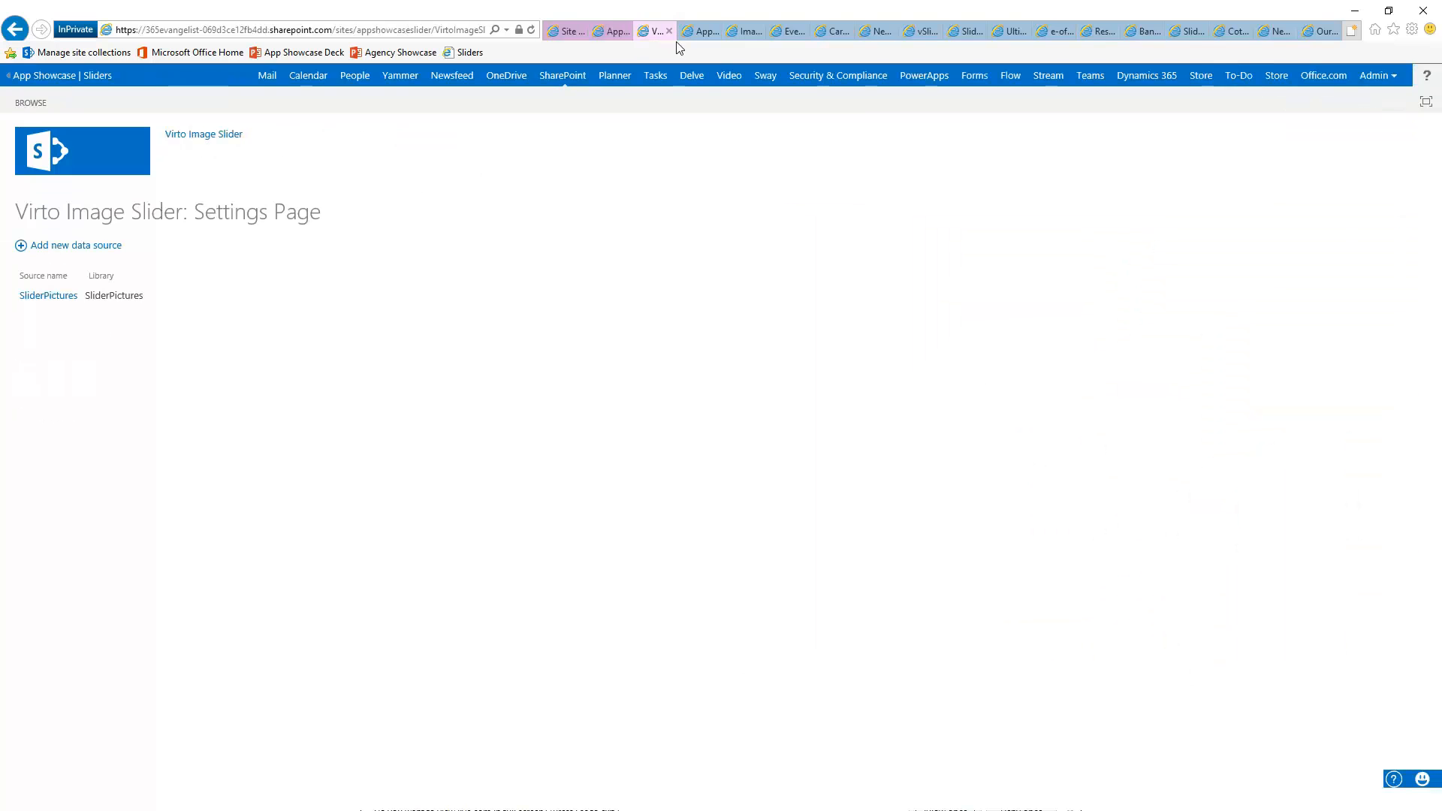
click(698, 34)
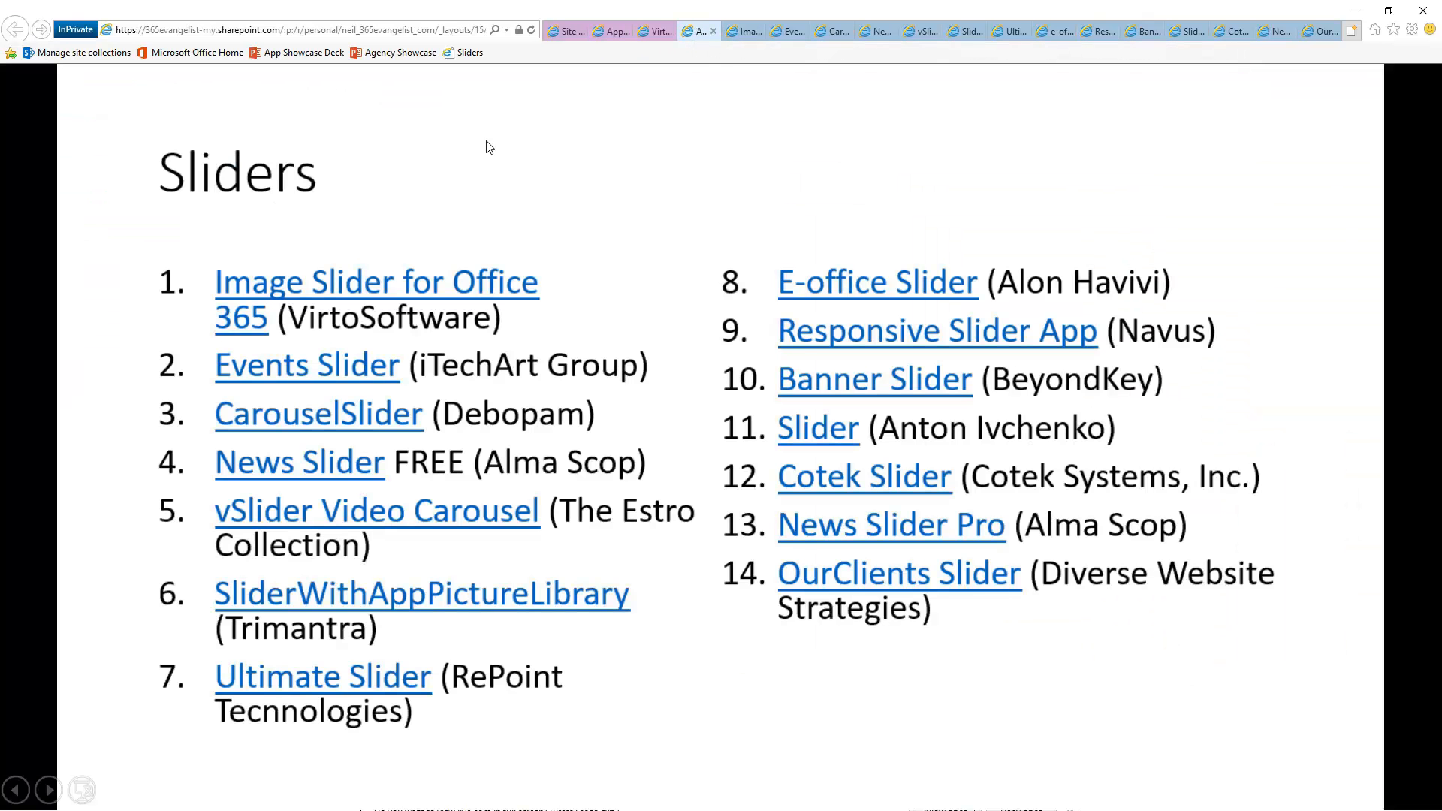
click(745, 36)
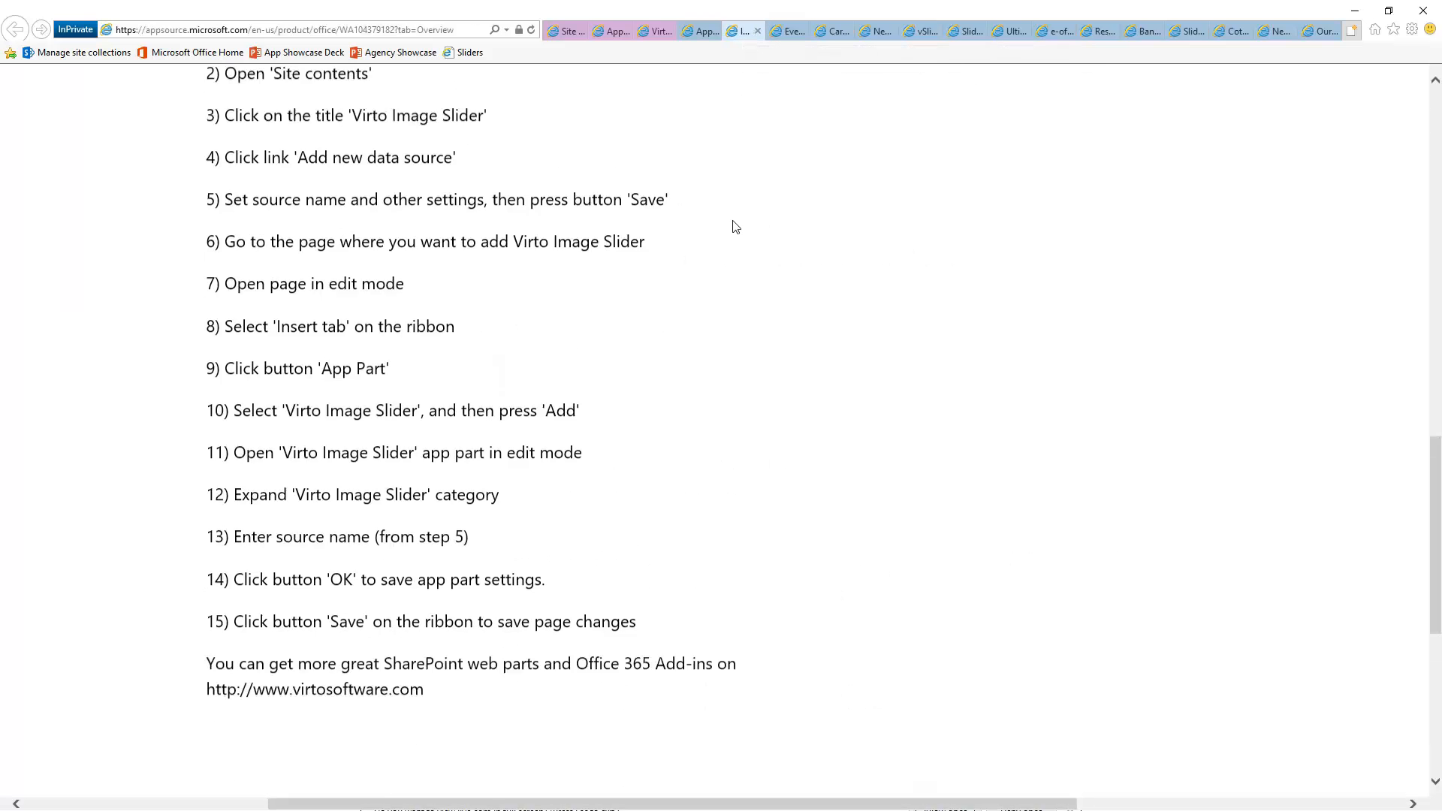
scroll(732, 248, up, 15)
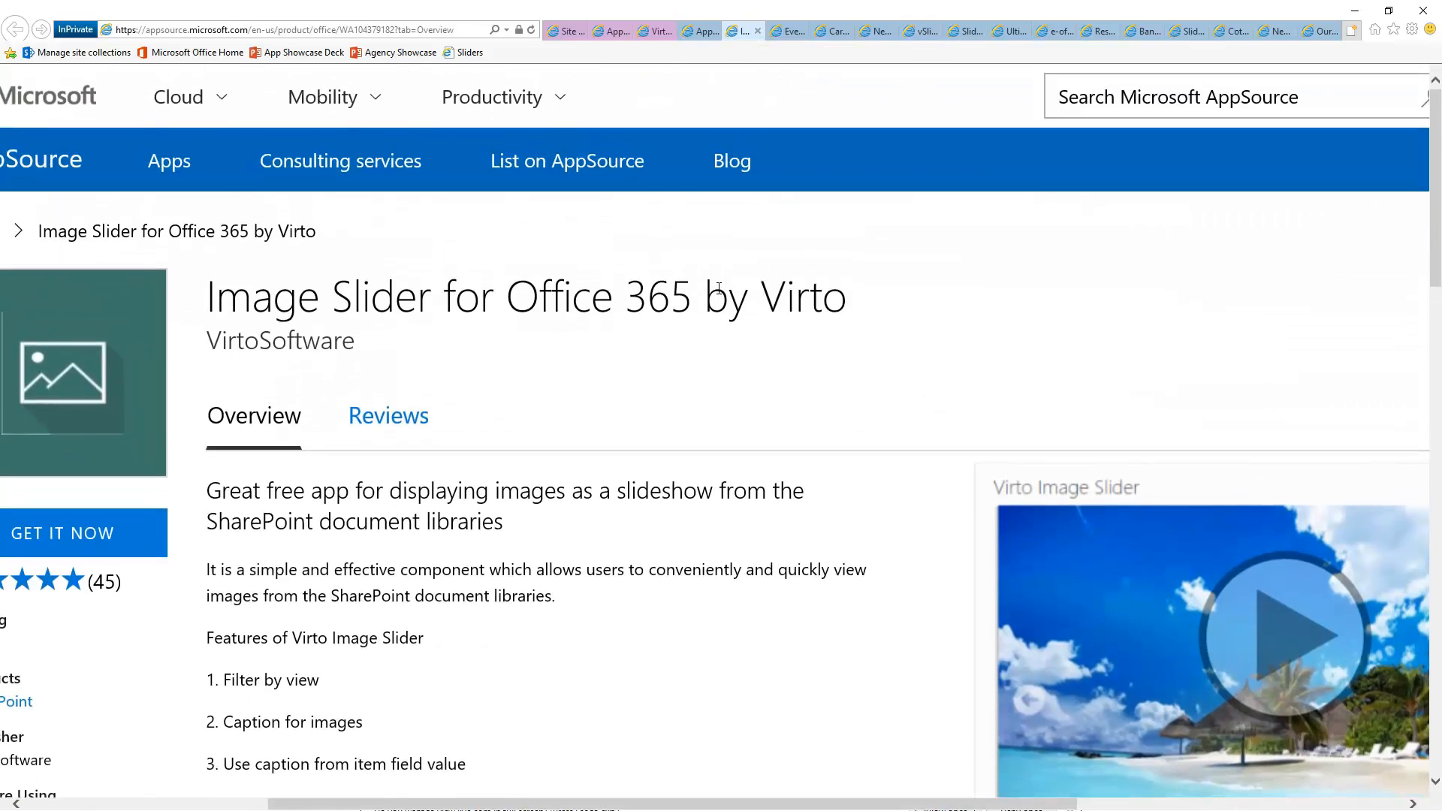
scroll(718, 288, down, 3)
scroll(718, 288, down, 3)
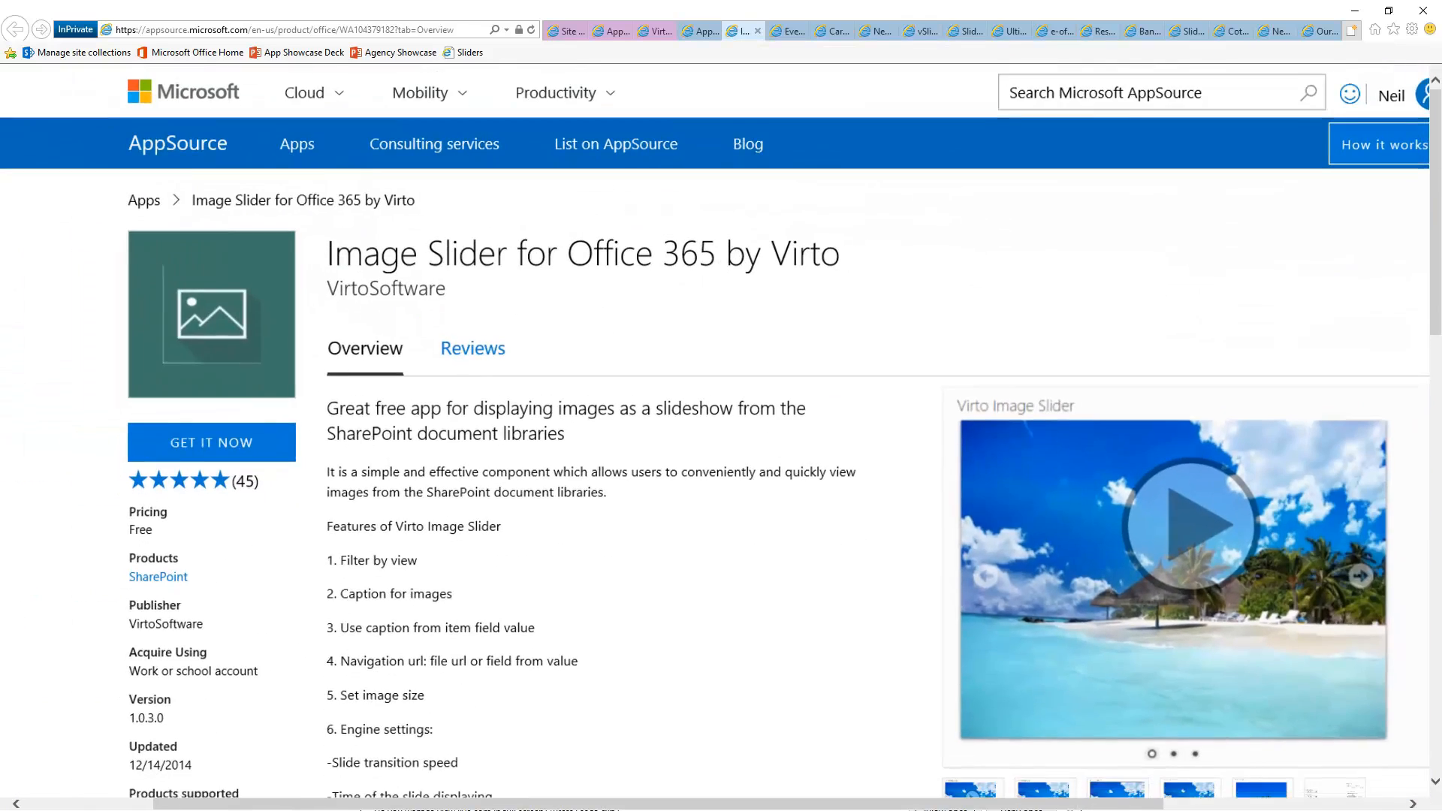